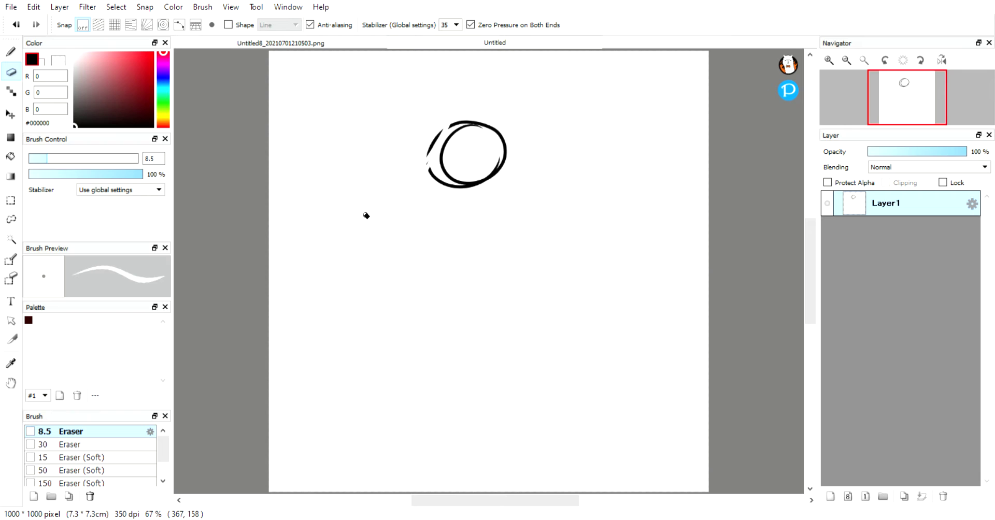
- Enlarge the eraser to about 48.5 and erase the existing small overlapping circles from the canvas
left_click_drag(74, 160, 110, 159)
mouse_move(424, 147)
left_mouse_down()
mouse_move(466, 114)
mouse_move(448, 123)
mouse_move(407, 211)
mouse_move(546, 76)
mouse_move(424, 227)
mouse_move(546, 108)
mouse_move(437, 217)
left_mouse_up()
- Set the Pen size to 4.2 and sketch overlapping circles for the head on the upper part of the canvas
left_click(11, 52)
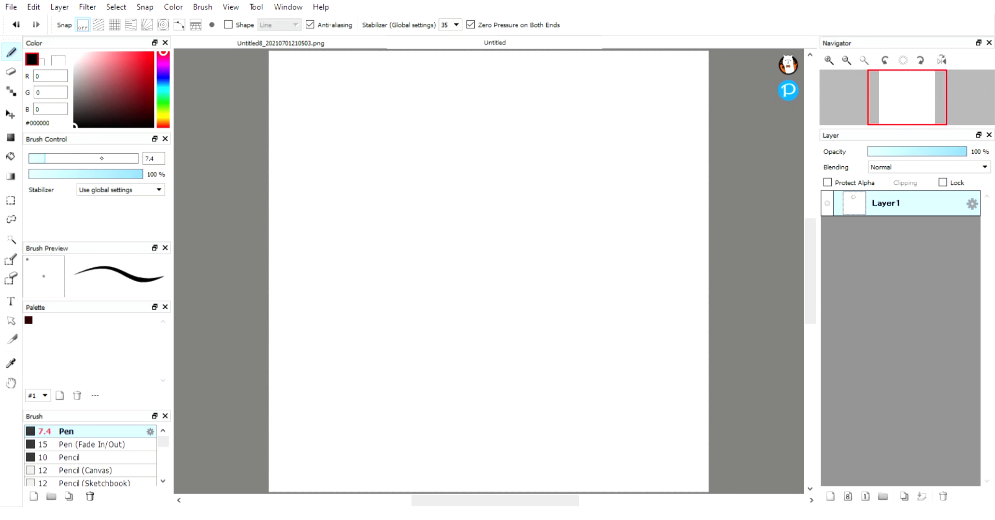
left_click_drag(46, 161, 37, 158)
mouse_move(488, 137)
left_mouse_down()
mouse_move(404, 147)
mouse_move(503, 222)
mouse_move(506, 121)
mouse_move(413, 142)
mouse_move(433, 226)
mouse_move(547, 178)
mouse_move(453, 115)
mouse_move(387, 164)
mouse_move(523, 184)
left_mouse_up()
- Check the yellow creature reference, sketch a snout outline projecting from the head circles, and undo the mouth stroke
left_click(280, 47)
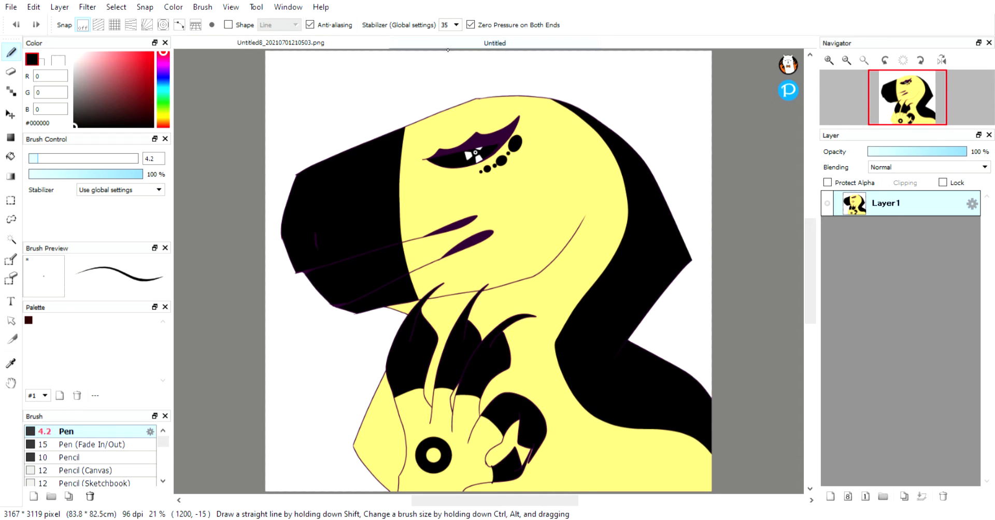
left_click(448, 48)
mouse_move(409, 145)
left_mouse_down()
mouse_move(359, 191)
mouse_move(355, 208)
mouse_move(374, 206)
mouse_move(361, 217)
mouse_move(382, 213)
mouse_move(389, 227)
mouse_move(465, 177)
left_mouse_up()
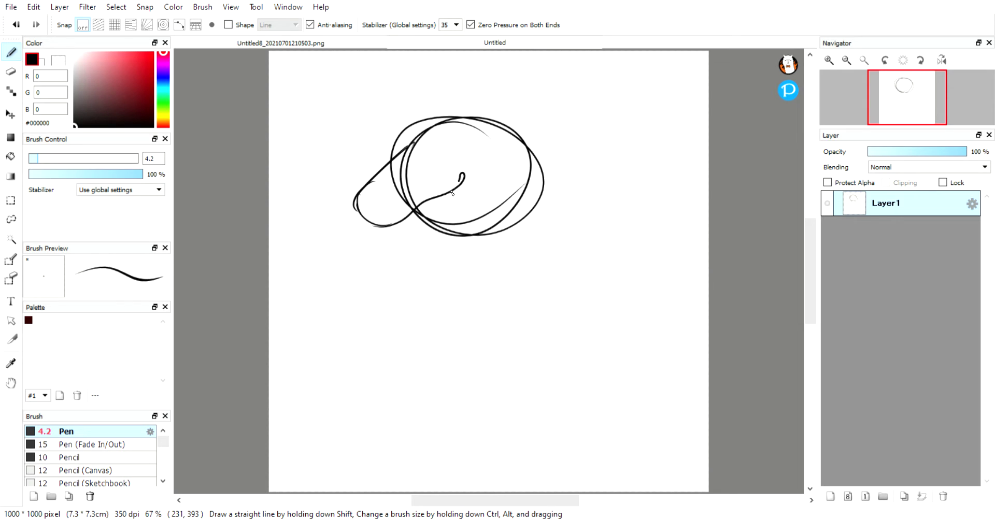
left_click(19, 25)
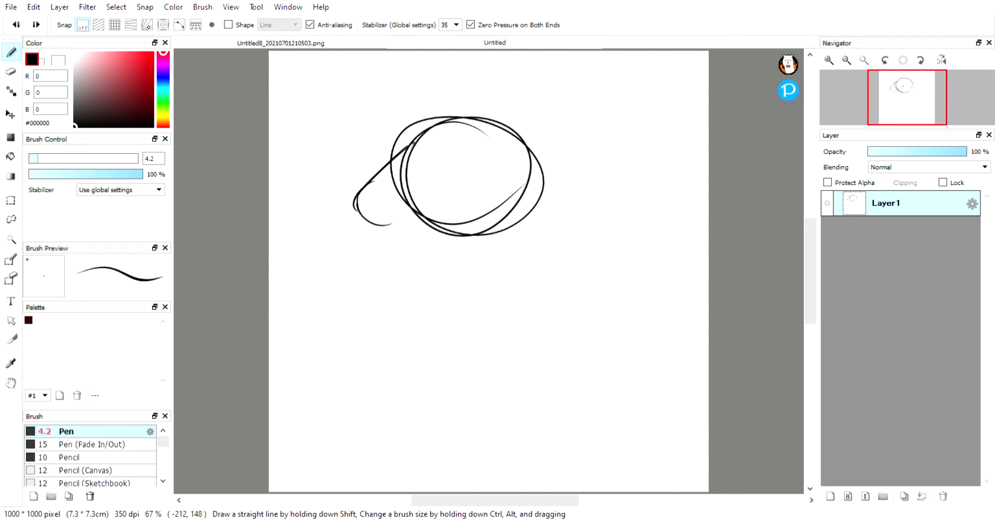
- Consult the reference drawing again and sketch the mouth lines and lower jaw under the snout
left_click(269, 44)
left_click(449, 46)
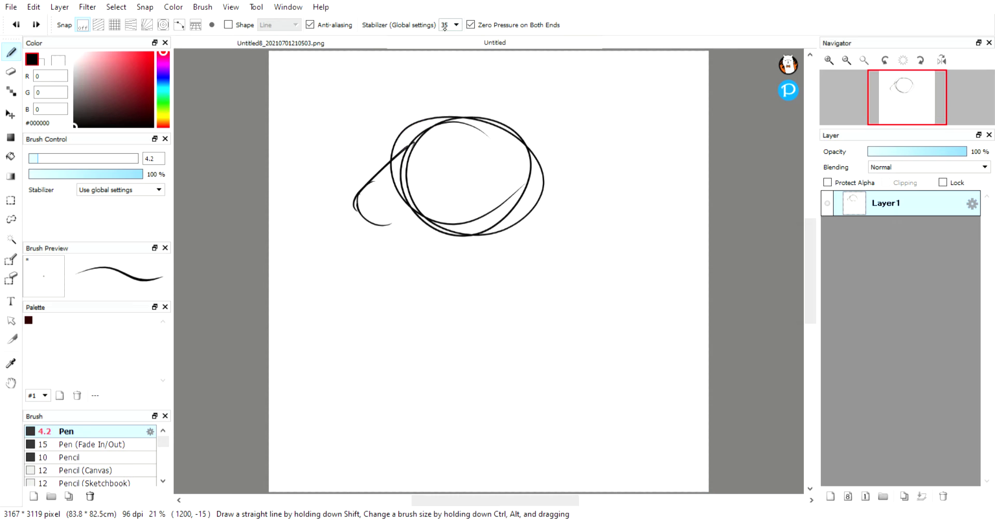
left_click_drag(397, 224, 465, 201)
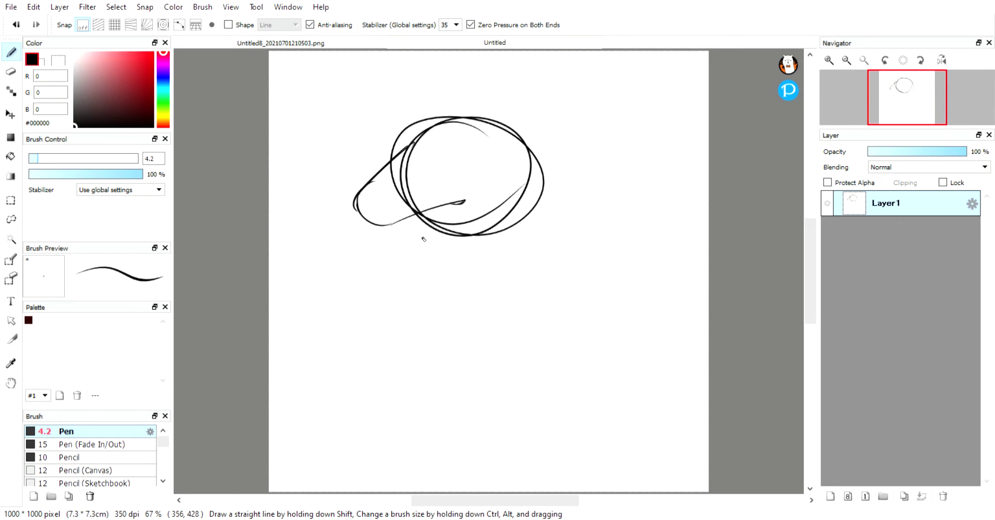
mouse_move(399, 226)
left_mouse_down()
mouse_move(421, 238)
mouse_move(379, 221)
mouse_move(432, 251)
mouse_move(425, 240)
mouse_move(529, 211)
mouse_move(503, 223)
mouse_move(529, 186)
left_mouse_up()
left_click_drag(407, 246, 462, 214)
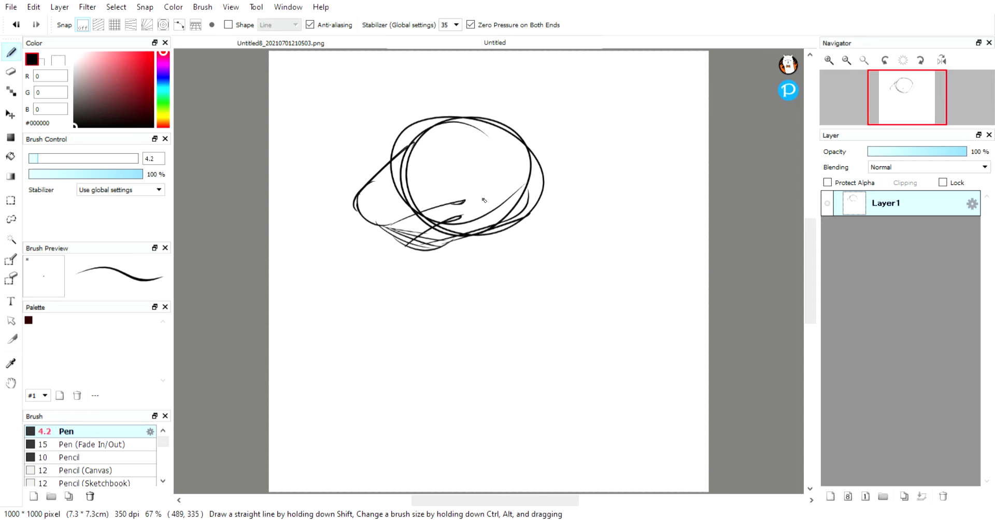
- Try erasing the snout and jaw, and undo the erasing together with the earlier snout, mouth and jaw strokes
left_click(11, 71)
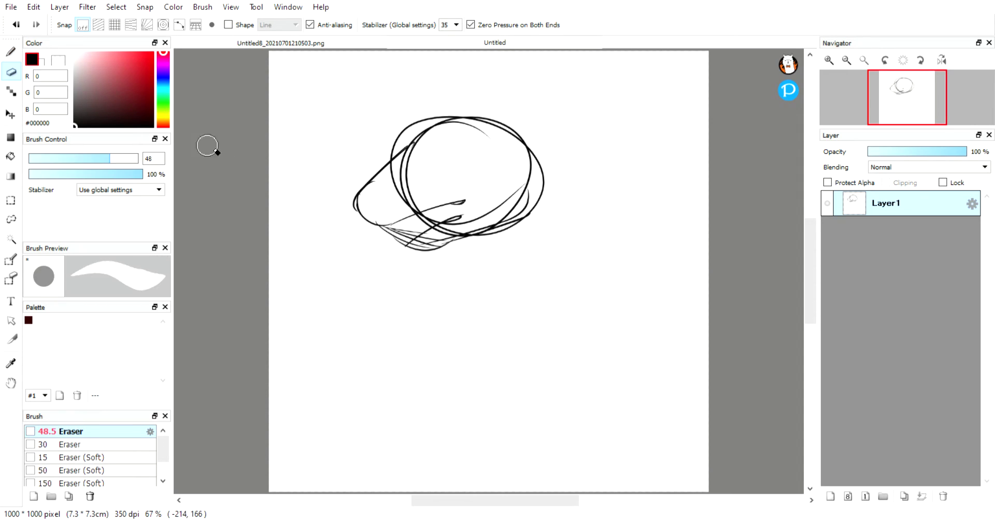
mouse_move(430, 301)
left_mouse_down()
mouse_move(336, 187)
mouse_move(452, 282)
mouse_move(361, 162)
left_mouse_up()
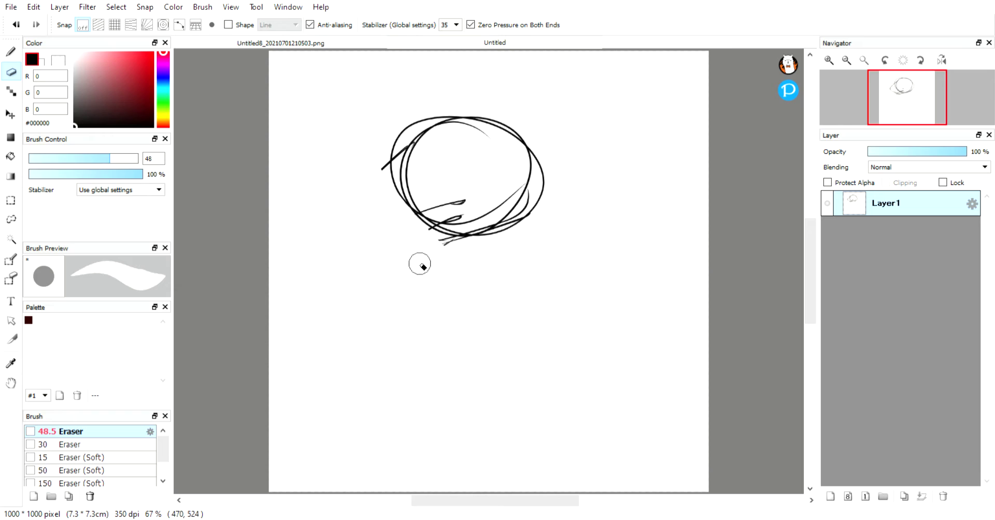
key("ctrl+z")
key("ctrl+z")
key("ctrl+z")
key("ctrl+z")
key("ctrl+z")
key("ctrl+z")
key("ctrl+z")
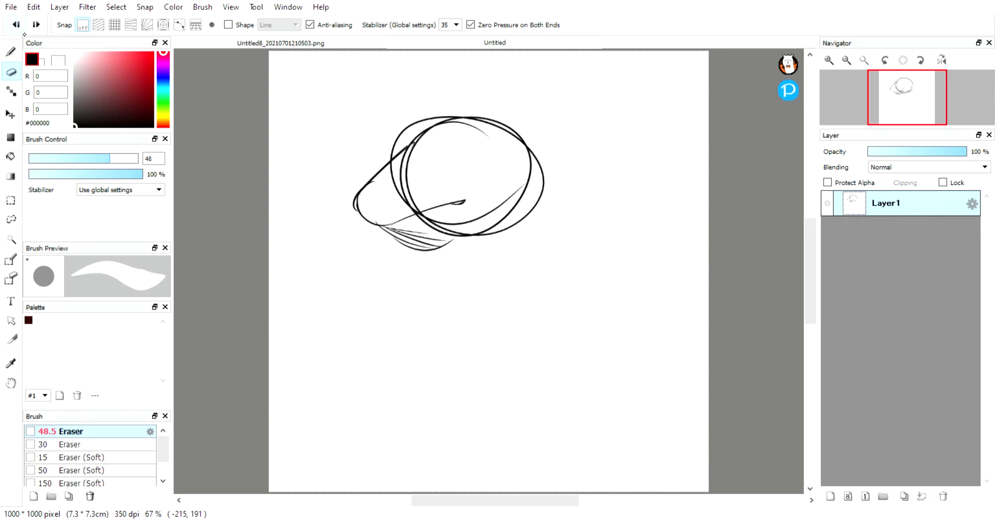
key("ctrl+z")
key("ctrl+z")
key("ctrl+z")
key("ctrl+z")
key("ctrl+z")
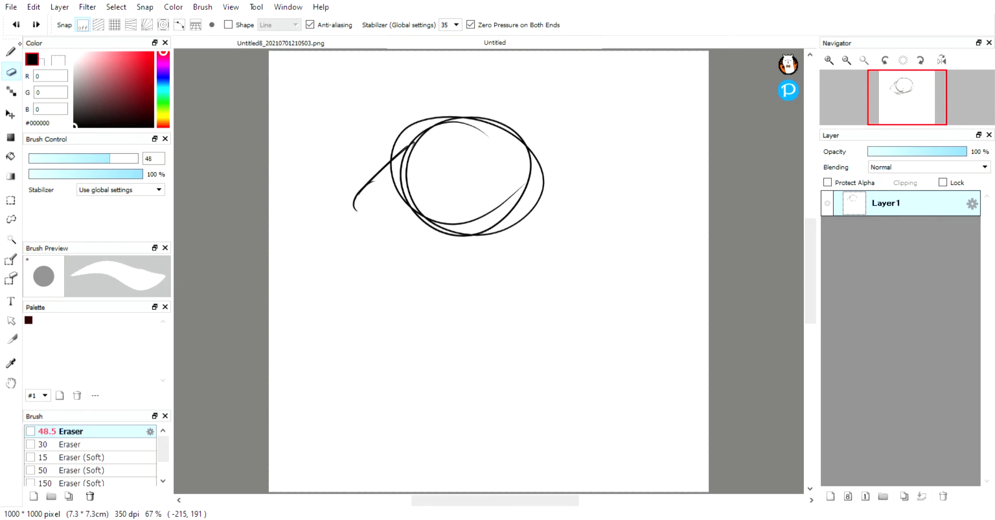
key("ctrl+z")
key("ctrl+z")
- Sketch a new snout and lower jaw outline around the head circles with the Pen
left_click(11, 52)
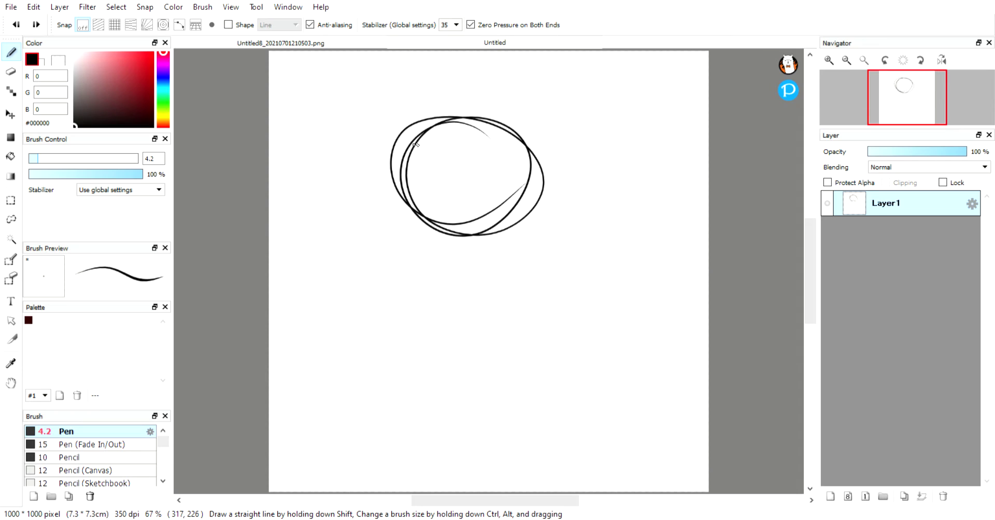
mouse_move(414, 148)
left_mouse_down()
mouse_move(352, 205)
mouse_move(374, 188)
mouse_move(360, 214)
mouse_move(372, 207)
mouse_move(411, 249)
mouse_move(390, 234)
mouse_move(446, 248)
mouse_move(419, 246)
mouse_move(540, 218)
mouse_move(545, 180)
left_mouse_up()
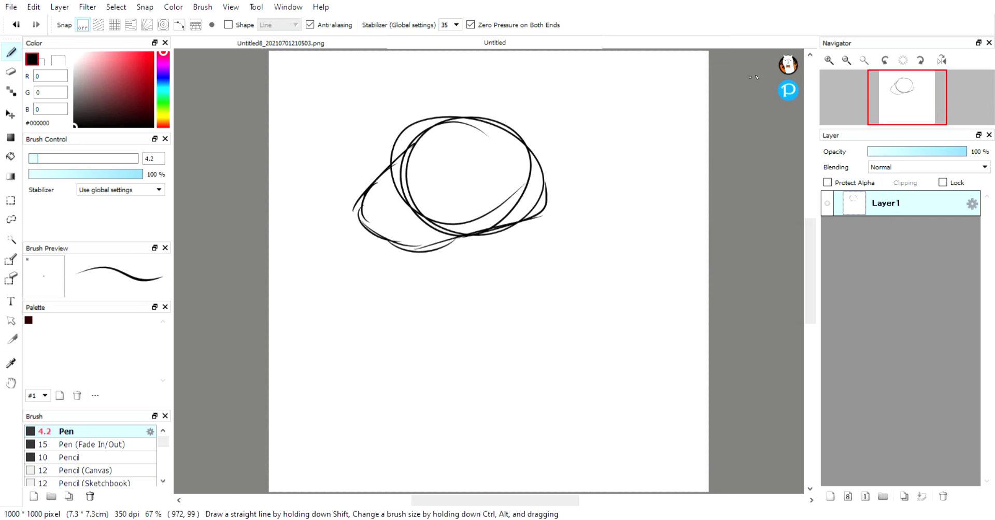
- Sketch the eye inside the head circles with a curved upper lid, short sides and a slanted line across it
left_click(830, 61)
left_click(830, 61)
mouse_move(896, 112)
left_mouse_down()
mouse_move(875, 105)
mouse_move(886, 105)
mouse_move(886, 93)
left_mouse_up()
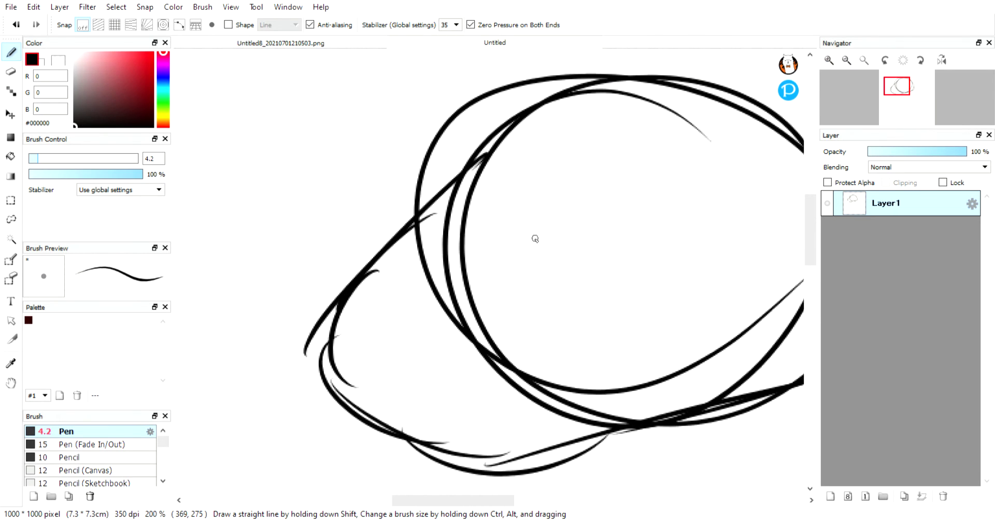
mouse_move(529, 239)
left_mouse_down()
mouse_move(529, 205)
mouse_move(538, 202)
mouse_move(512, 218)
mouse_move(605, 197)
left_mouse_up()
mouse_move(531, 208)
left_mouse_down()
mouse_move(534, 172)
mouse_move(526, 210)
mouse_move(540, 174)
mouse_move(611, 175)
left_mouse_up()
left_click_drag(528, 190, 529, 234)
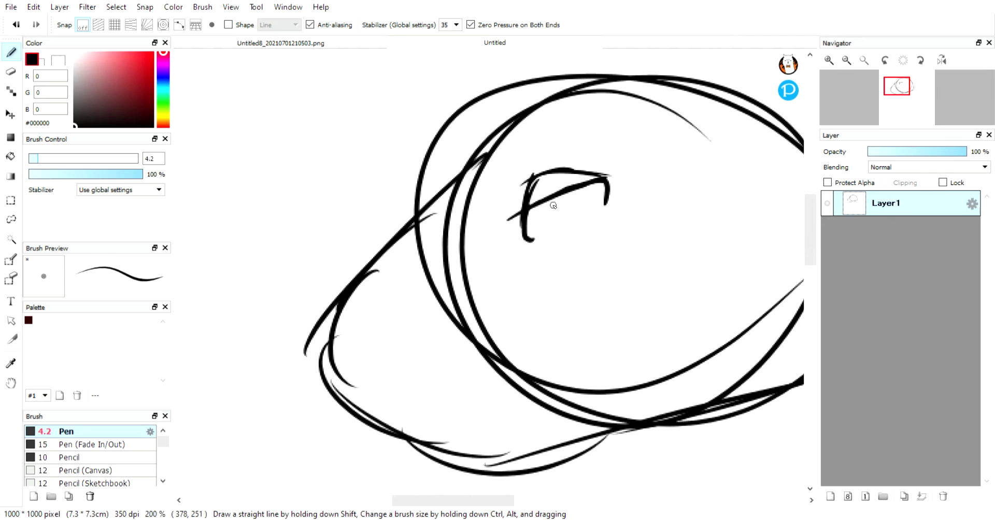
- Following the reference, sketch two lines from the lower snout onto the cheek, each ending in a filled teardrop shape
left_click(282, 47)
left_click(497, 44)
key("ctrl+z")
mouse_move(358, 413)
left_mouse_down()
mouse_move(408, 432)
mouse_move(417, 409)
mouse_move(478, 360)
left_mouse_up()
mouse_move(456, 392)
left_mouse_down()
mouse_move(541, 330)
mouse_move(587, 324)
mouse_move(523, 340)
left_mouse_up()
mouse_move(465, 467)
left_mouse_down()
mouse_move(537, 391)
mouse_move(578, 378)
mouse_move(540, 392)
left_mouse_up()
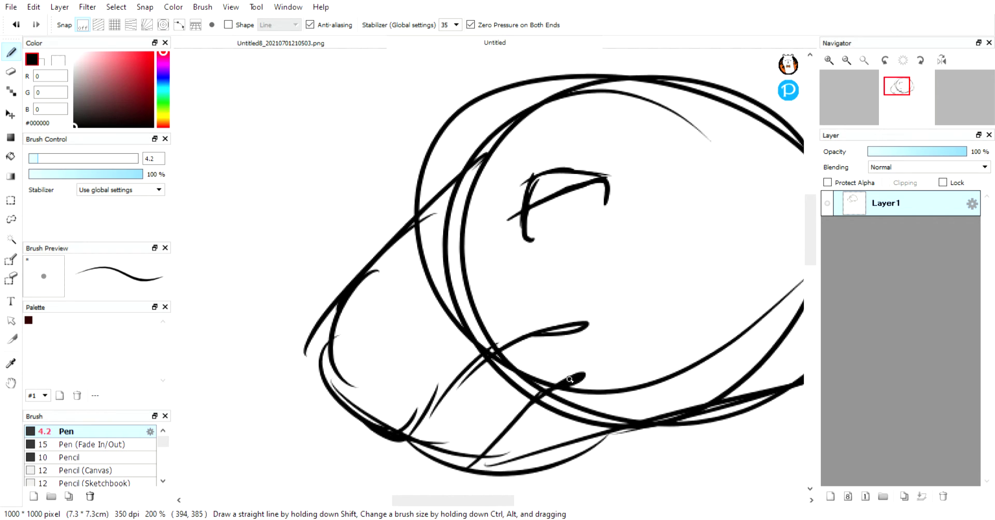
left_click_drag(555, 332, 576, 328)
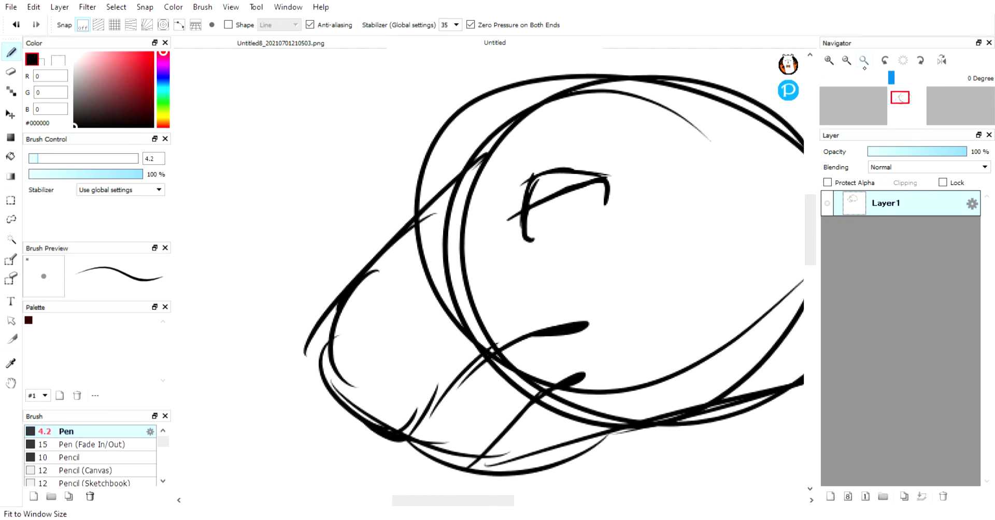
- Sketch overlapping circles for the body below the head and connect them to it with front and back neck lines
left_click(864, 60)
mouse_move(469, 330)
left_mouse_down()
mouse_move(535, 402)
mouse_move(451, 456)
mouse_move(493, 318)
mouse_move(463, 435)
left_mouse_up()
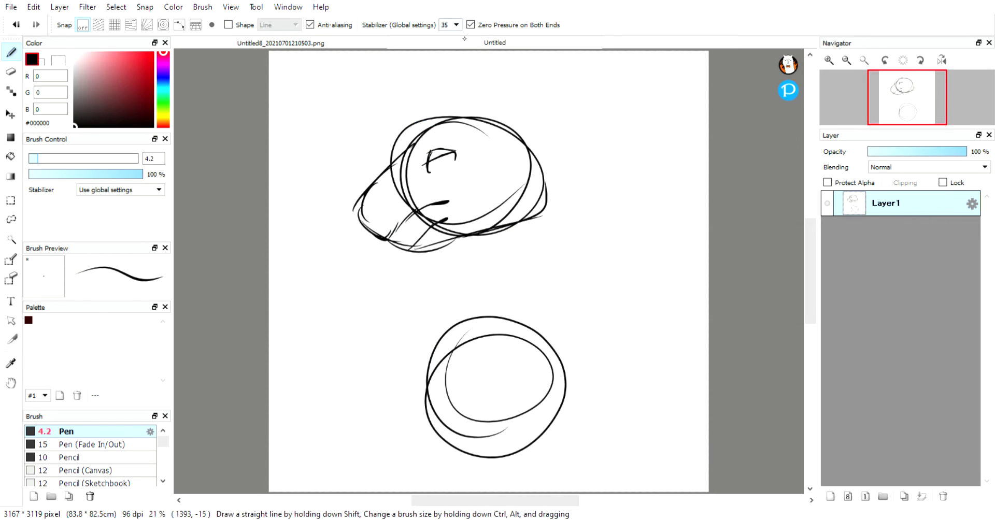
mouse_move(446, 247)
left_mouse_down()
mouse_move(483, 283)
mouse_move(386, 386)
mouse_move(448, 333)
mouse_move(408, 414)
mouse_move(427, 474)
mouse_move(455, 488)
mouse_move(525, 454)
left_mouse_up()
left_click_drag(546, 176, 592, 264)
mouse_move(556, 205)
left_mouse_down()
mouse_move(613, 300)
mouse_move(569, 362)
mouse_move(584, 395)
left_mouse_up()
left_click_drag(579, 392, 523, 448)
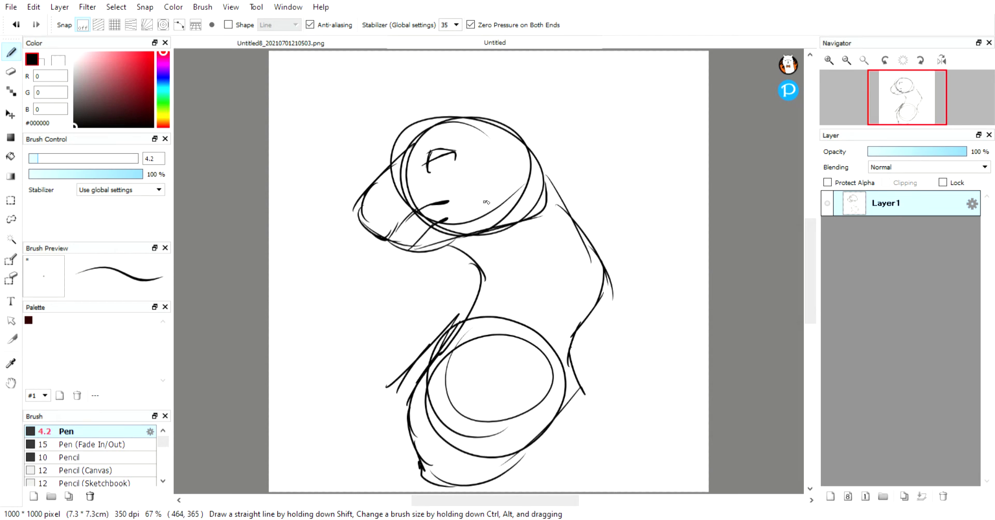
mouse_move(534, 161)
left_mouse_down()
mouse_move(590, 233)
mouse_move(587, 248)
mouse_move(565, 212)
mouse_move(597, 294)
left_mouse_up()
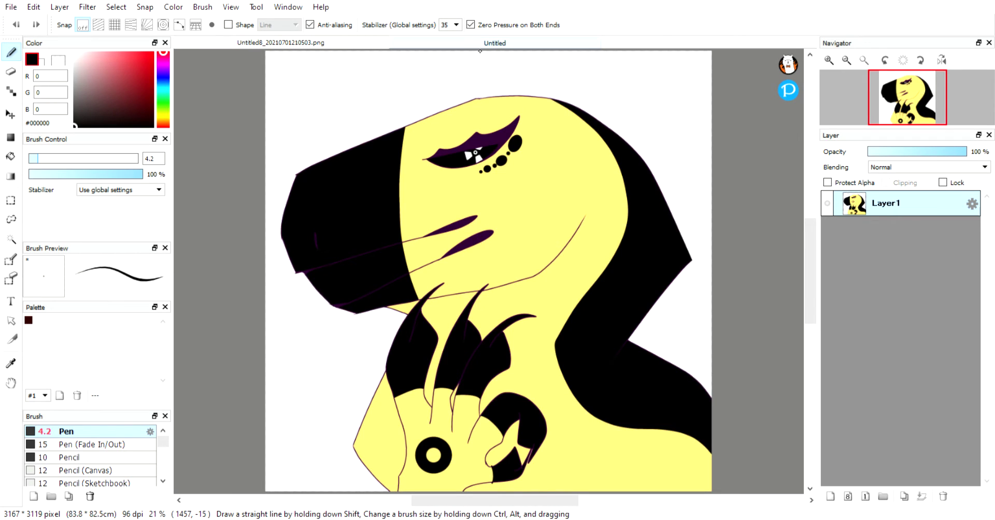
- Compare with the reference and redraw the eye's rear corner as a notched, pointed shape
left_click(485, 43)
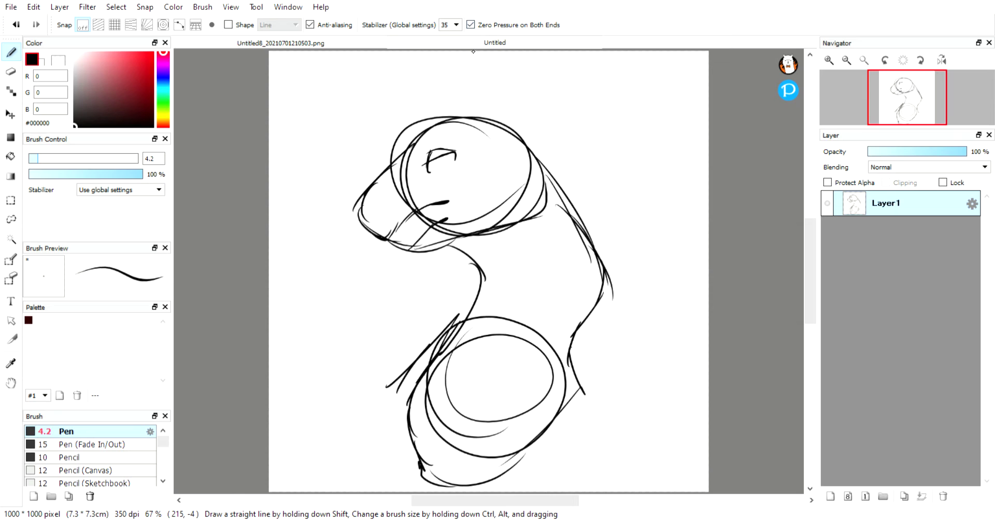
left_click(829, 60)
left_click(830, 60)
left_click(829, 60)
left_click(829, 60)
left_click_drag(901, 105, 904, 85)
mouse_move(387, 183)
left_mouse_down()
mouse_move(431, 187)
mouse_move(417, 193)
mouse_move(421, 222)
mouse_move(426, 200)
mouse_move(415, 226)
left_mouse_up()
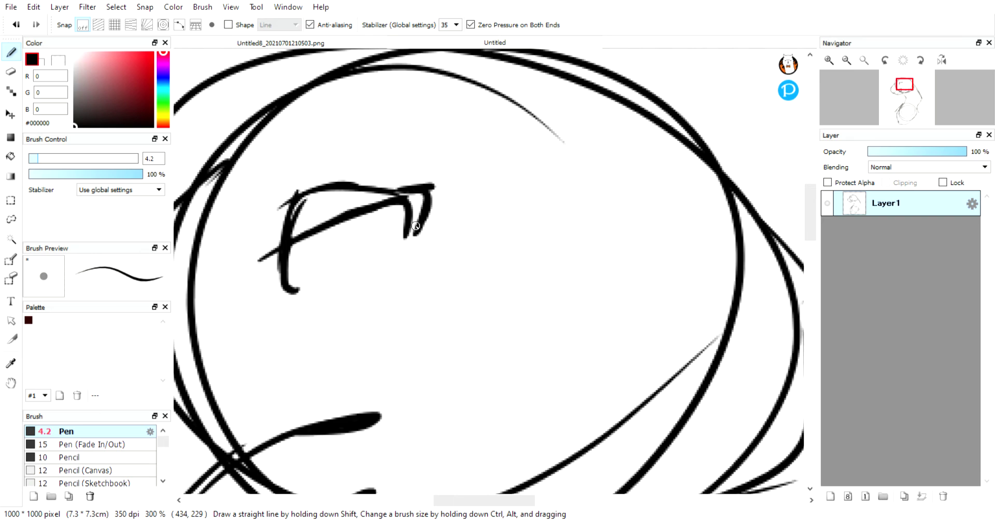
left_click(23, 30)
left_click(23, 30)
mouse_move(400, 198)
left_mouse_down()
mouse_move(429, 184)
mouse_move(406, 239)
mouse_move(382, 258)
left_mouse_up()
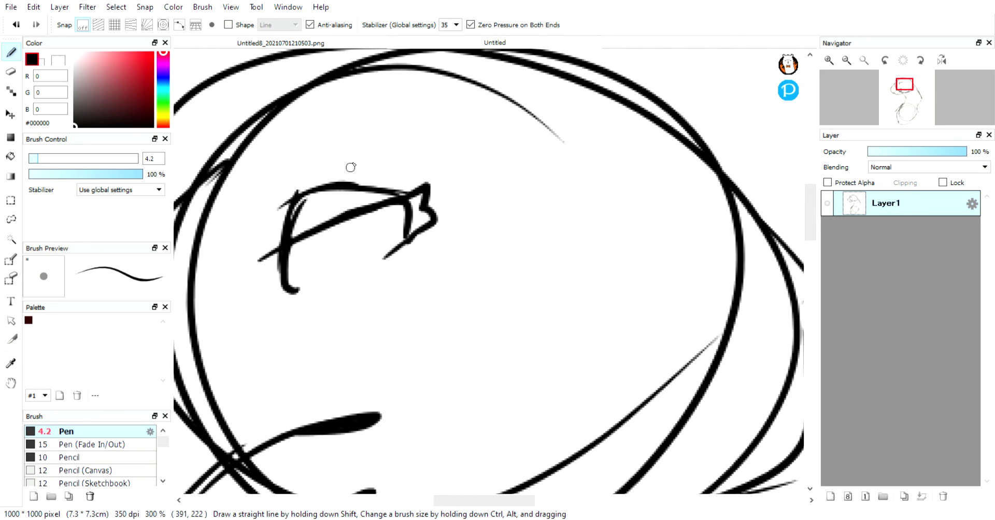
- Following the reference, sketch the outer crest outline from the brow over the top of the head
left_click(864, 61)
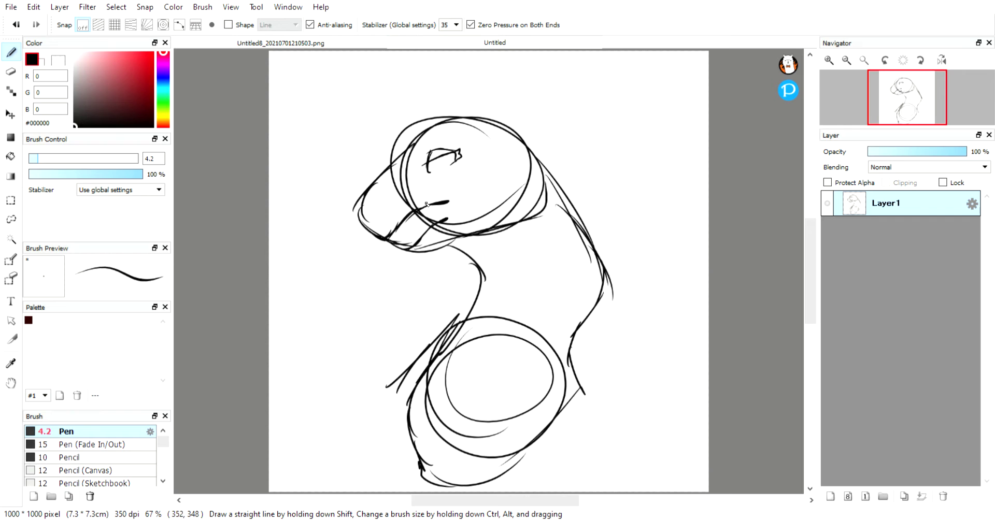
left_click(372, 52)
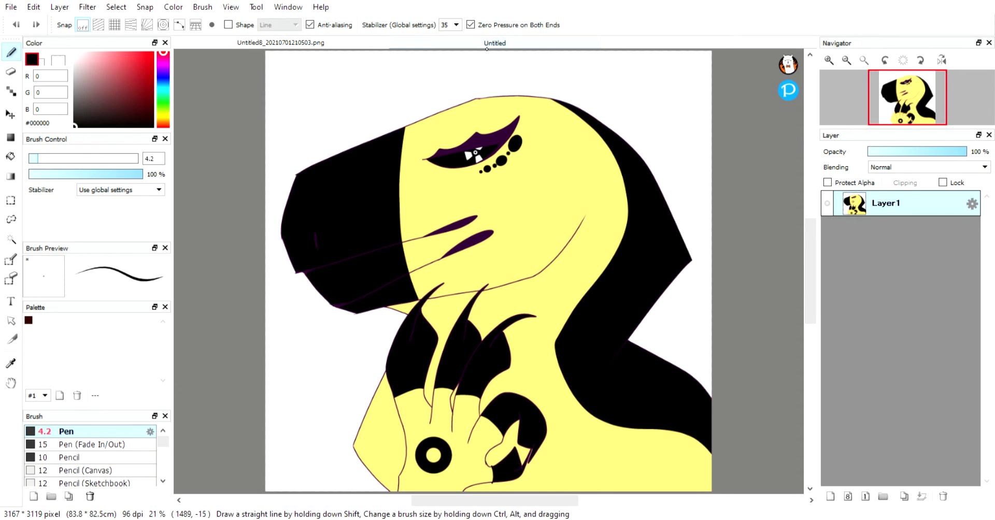
left_click(487, 47)
left_click_drag(521, 131, 576, 162)
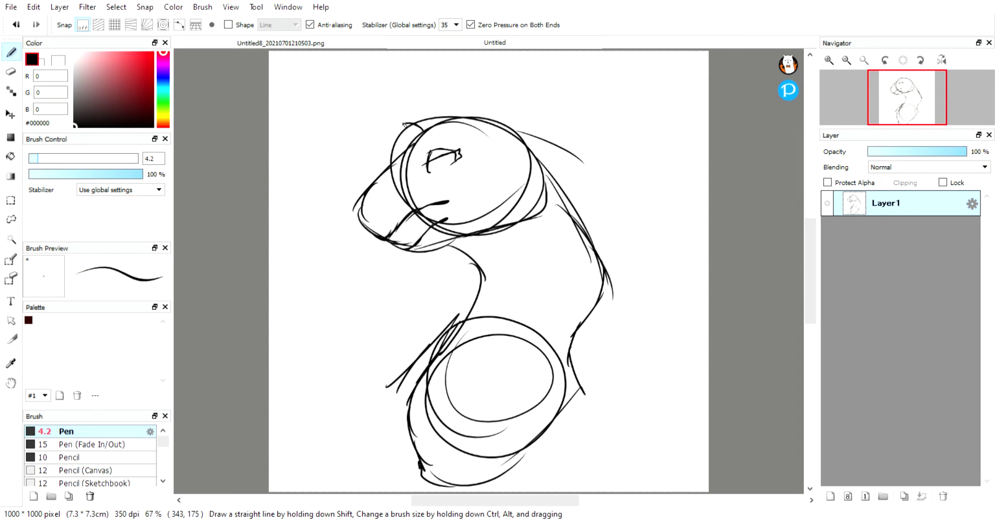
left_click_drag(399, 127, 480, 85)
mouse_move(428, 100)
left_mouse_down()
mouse_move(540, 105)
mouse_move(608, 203)
left_mouse_up()
- Extend the crest outline down behind the neck and curve it back in to the body circles
mouse_move(572, 145)
left_mouse_down()
mouse_move(604, 229)
mouse_move(624, 251)
left_mouse_up()
left_click_drag(591, 198, 630, 282)
left_click_drag(597, 211, 653, 288)
left_click_drag(622, 240, 639, 317)
left_click_drag(645, 280, 619, 326)
left_click_drag(605, 366, 542, 412)
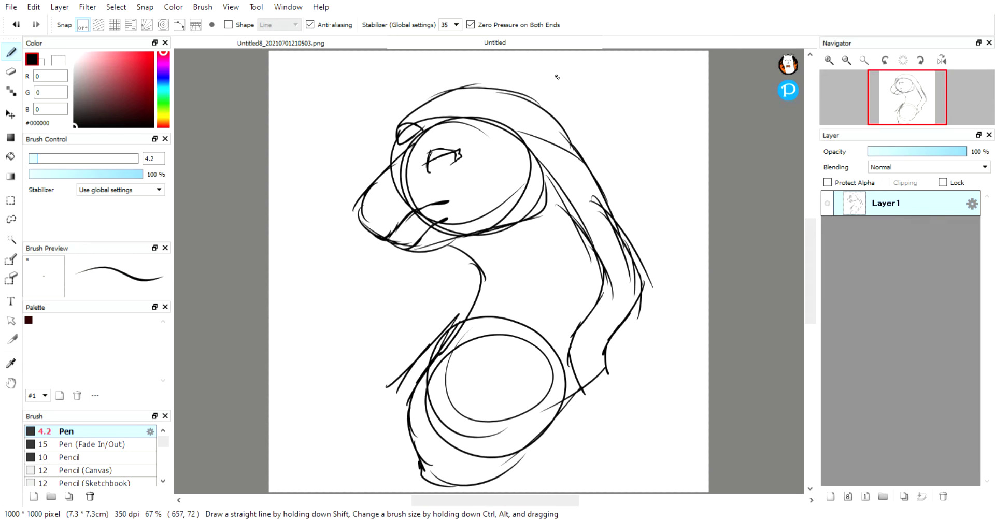
- Lower the opacity of Layer1 to fade the sketch and add a new layer above it
left_click(883, 151)
left_click(830, 497)
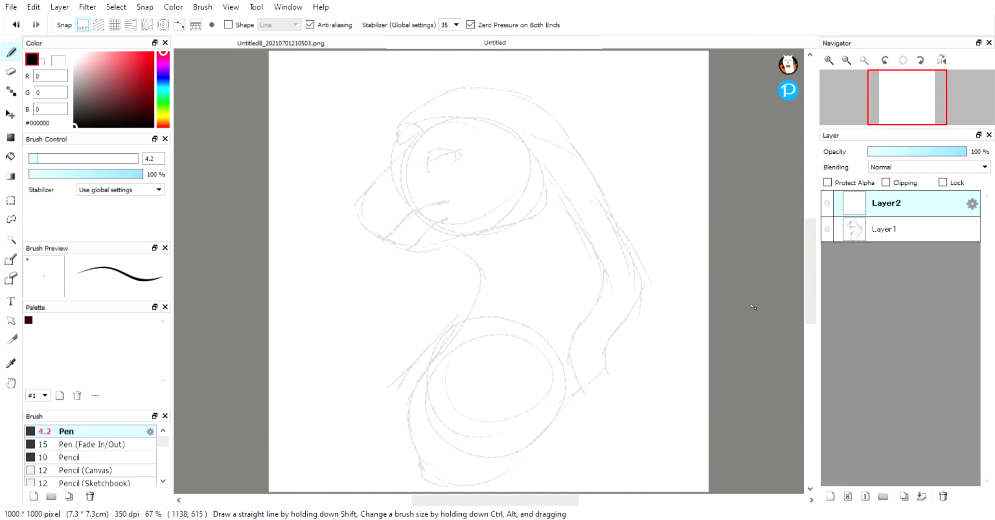
- Try a size 9.2 Pen stroke along the eye's slanted line on Layer2 and undo it
left_click(52, 160)
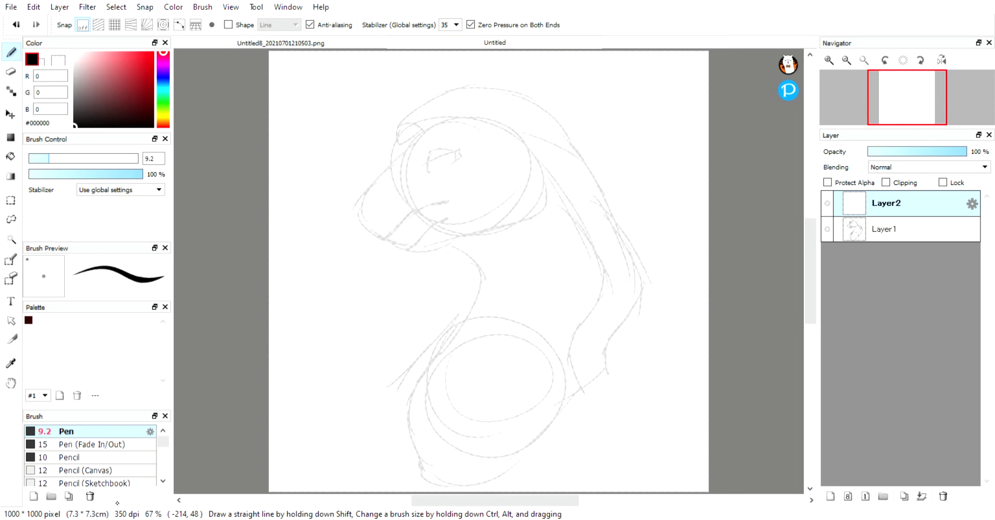
left_click(831, 61)
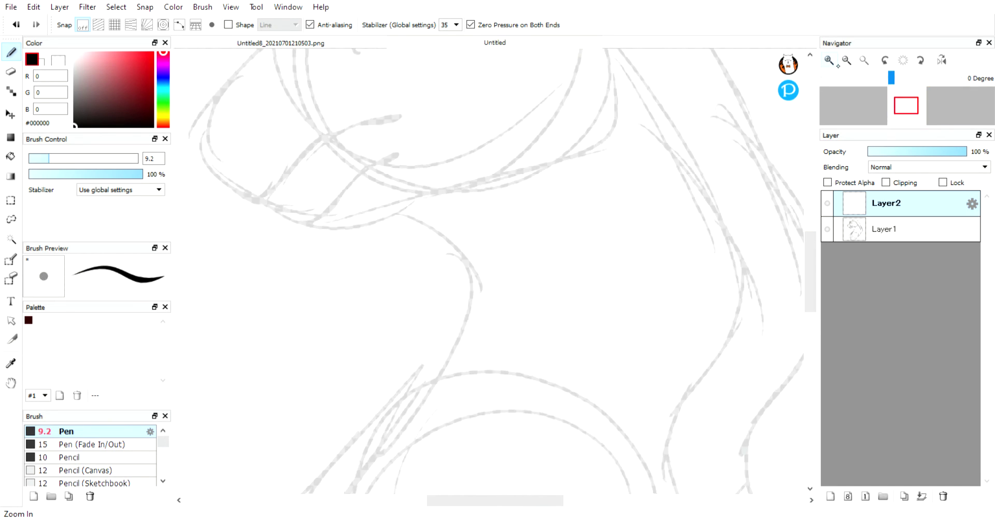
left_click(832, 61)
left_click(832, 62)
left_click_drag(902, 110, 902, 93)
left_click_drag(518, 192, 642, 154)
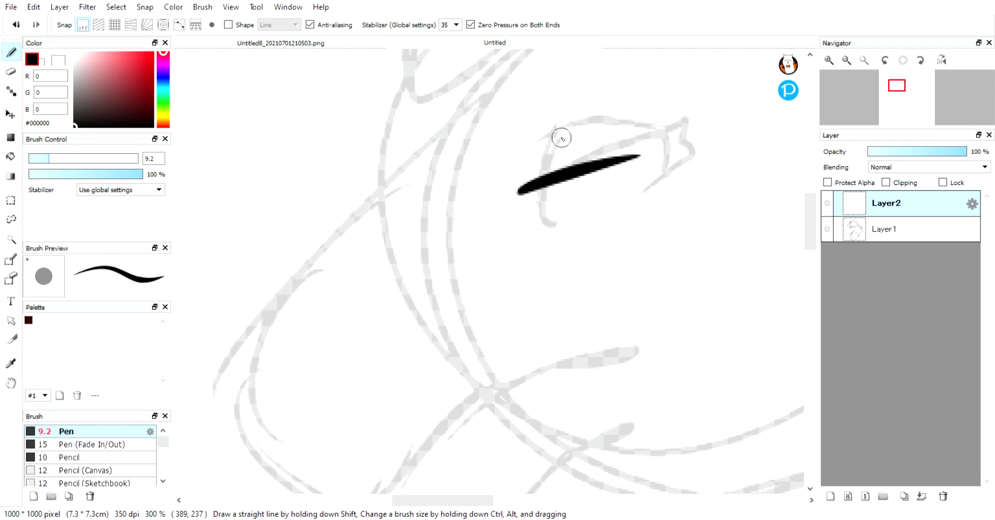
left_click(19, 25)
- Set the Pen size to 4.8 and ink the eye's outline, slanted line and notched rear corner on Layer2
left_click(39, 159)
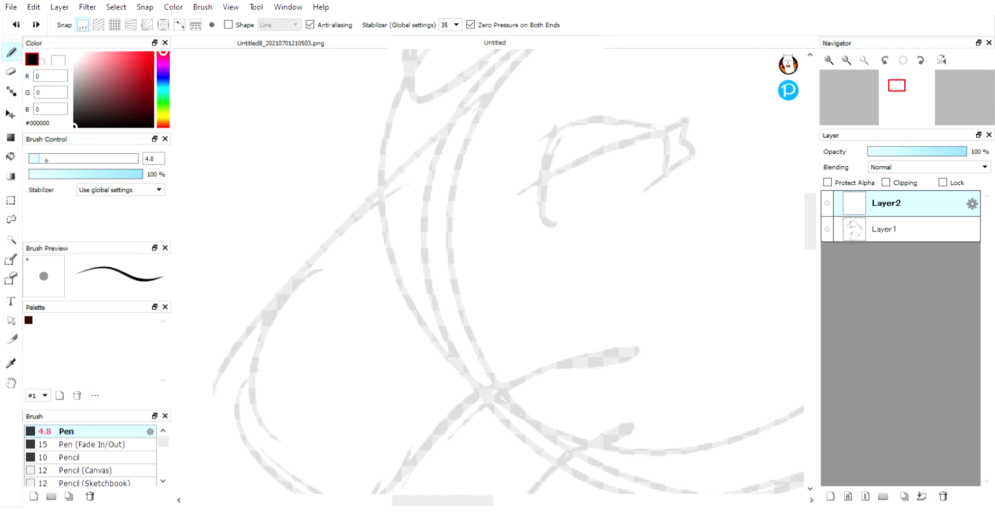
mouse_move(552, 222)
left_mouse_down()
mouse_move(548, 168)
mouse_move(575, 131)
mouse_move(663, 129)
left_mouse_up()
left_click(16, 25)
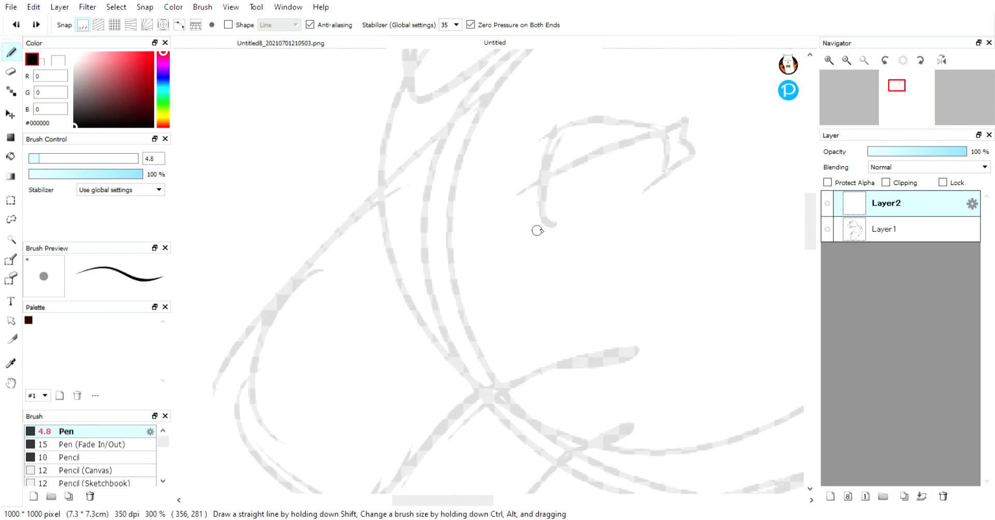
mouse_move(552, 224)
left_mouse_down()
mouse_move(557, 153)
mouse_move(611, 122)
mouse_move(674, 126)
mouse_move(666, 168)
left_mouse_up()
left_click_drag(666, 129, 502, 201)
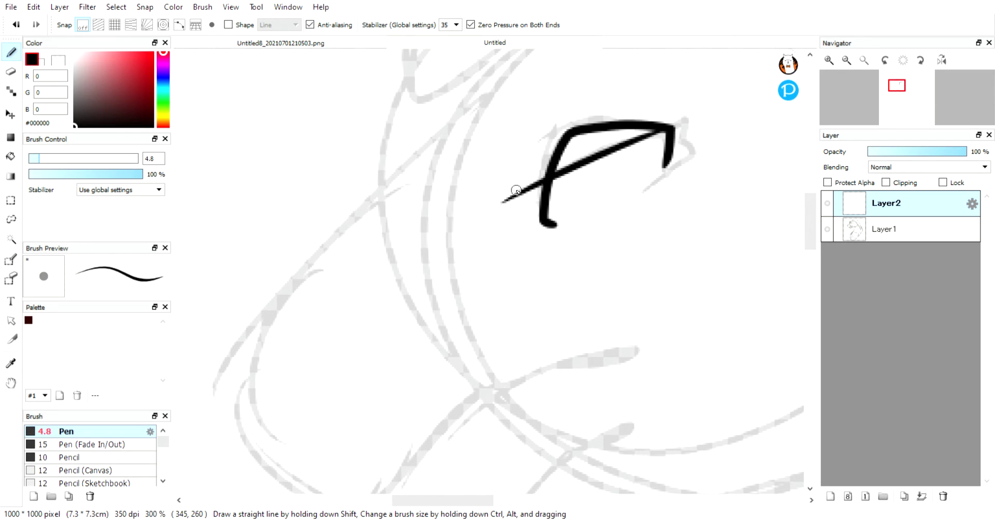
mouse_move(667, 130)
left_mouse_down()
mouse_move(686, 117)
mouse_move(691, 148)
mouse_move(657, 178)
left_mouse_up()
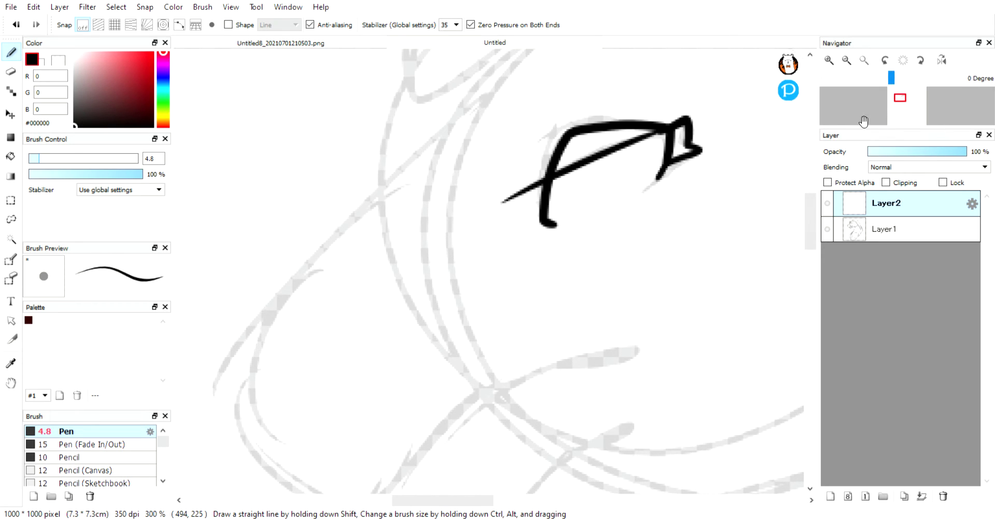
- Ink the snout's straight bridge from below the brow to its rounded tip on Layer2, undoing the extra mouth stroke
left_click(865, 62)
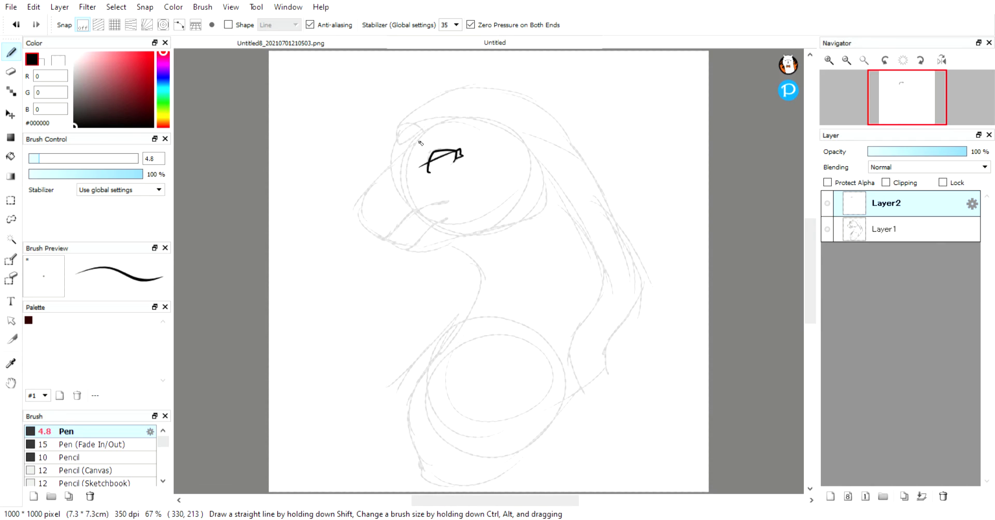
mouse_move(418, 136)
left_mouse_down()
mouse_move(357, 197)
mouse_move(382, 236)
mouse_move(445, 190)
left_mouse_up()
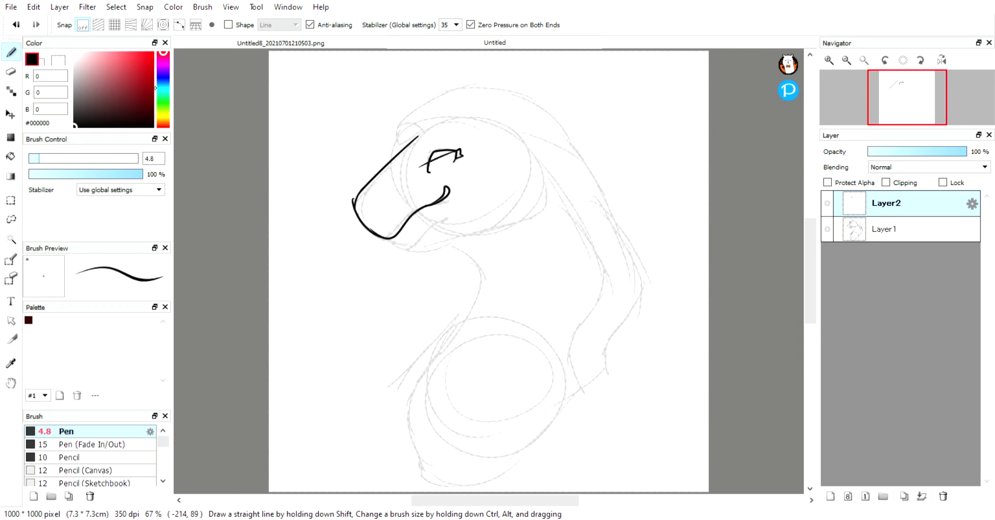
key("ctrl+z")
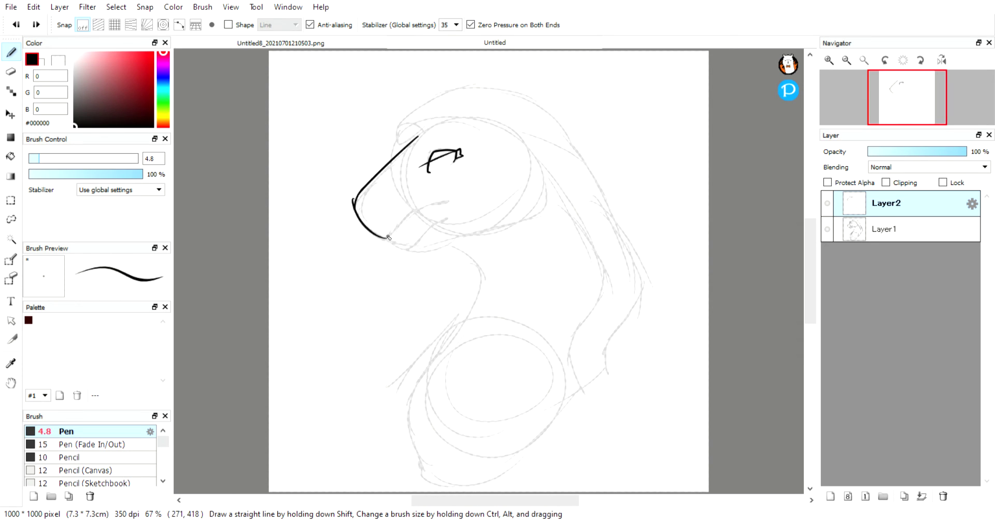
- Try inking the two mouth lines and the lower jaw, and undo the strokes back to the snout's bridge
left_click_drag(426, 207, 443, 203)
left_click_drag(459, 242, 536, 209)
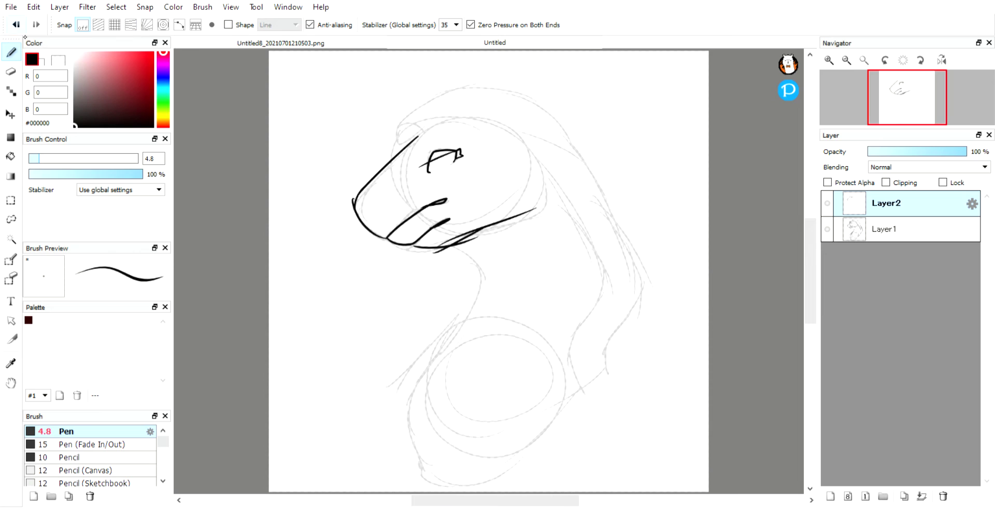
key("ctrl+z")
key("ctrl+z")
key("ctrl+z")
key("ctrl+z")
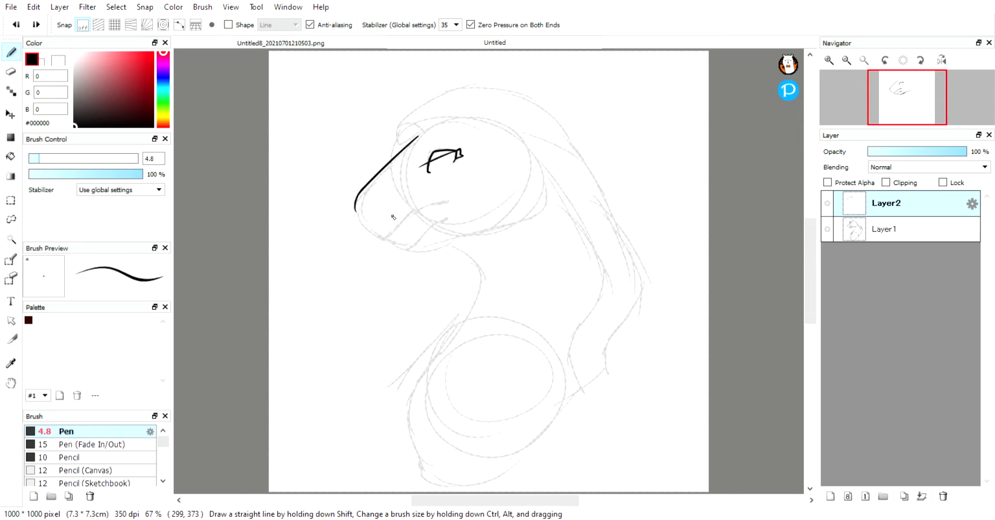
- Ink the snout's tip, both mouth lines and the jaw outline, and add a small rounded bump above the brow
mouse_move(355, 209)
left_mouse_down()
mouse_move(361, 228)
mouse_move(422, 255)
mouse_move(538, 220)
left_mouse_up()
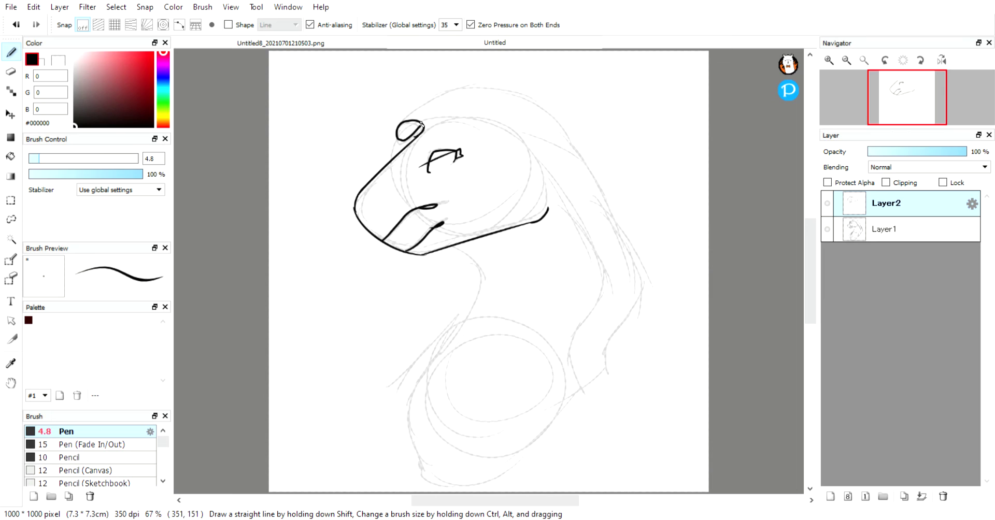
key("ctrl+z")
mouse_move(402, 127)
left_mouse_down()
mouse_move(527, 104)
mouse_move(507, 87)
mouse_move(611, 241)
left_mouse_up()
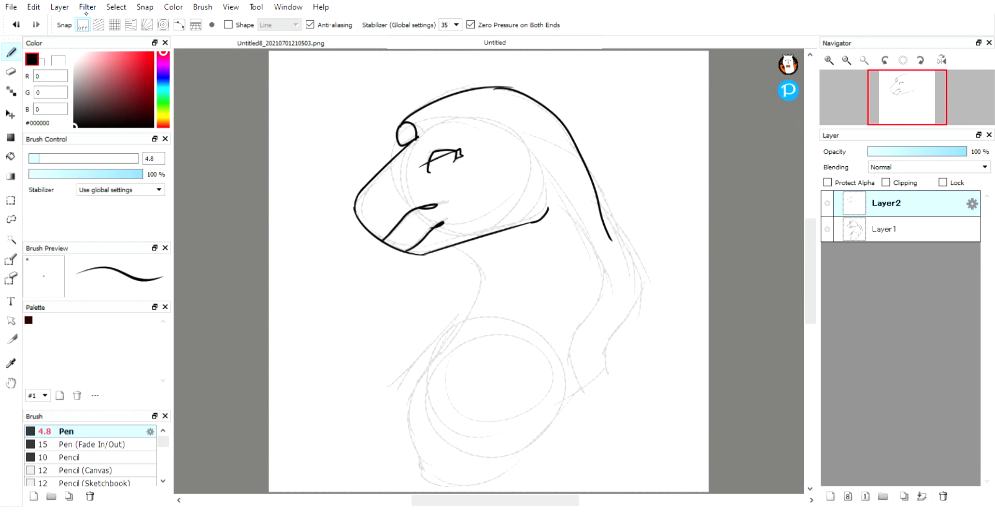
- Undo the crest outline and try other curves from the brow bump over the head, undoing each one
key("ctrl+z")
key("ctrl+z")
mouse_move(405, 125)
left_mouse_down()
mouse_move(471, 84)
mouse_move(505, 90)
mouse_move(593, 172)
mouse_move(626, 270)
left_mouse_up()
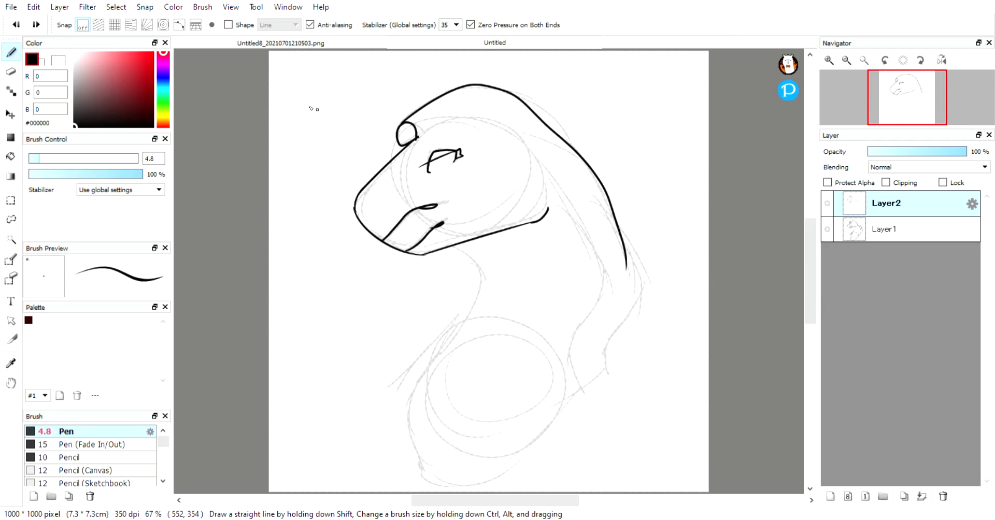
key("ctrl+z")
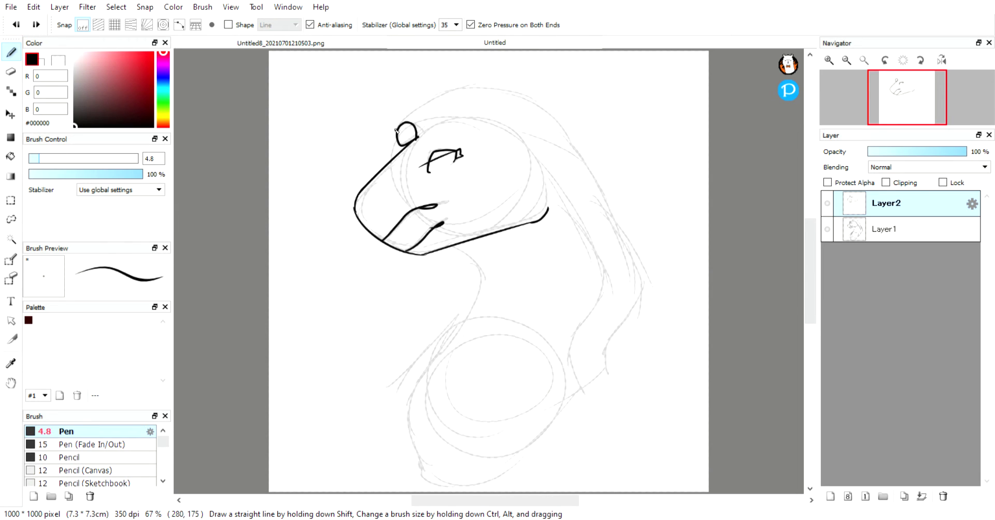
mouse_move(402, 127)
left_mouse_down()
mouse_move(424, 104)
mouse_move(481, 91)
mouse_move(508, 116)
mouse_move(487, 90)
mouse_move(528, 98)
mouse_move(579, 174)
left_mouse_up()
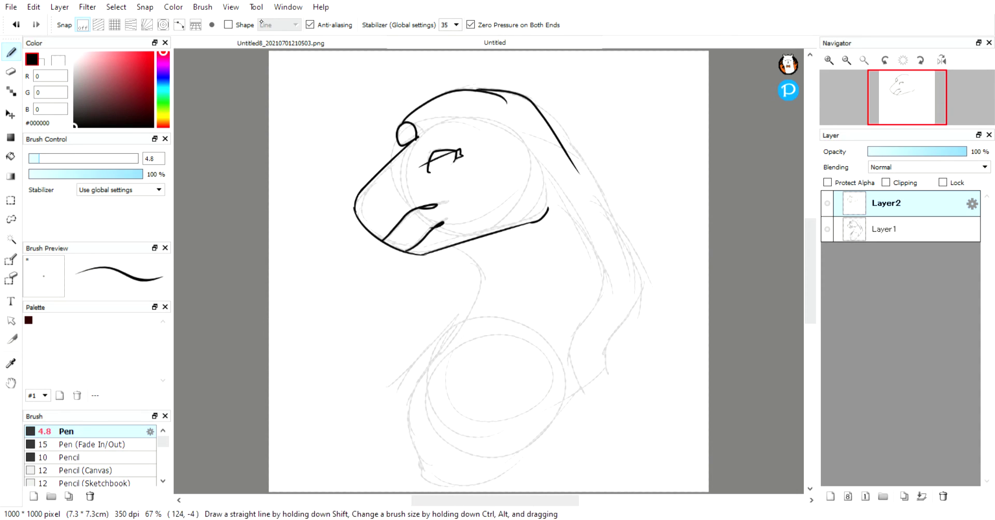
key("ctrl+z")
key("ctrl+z")
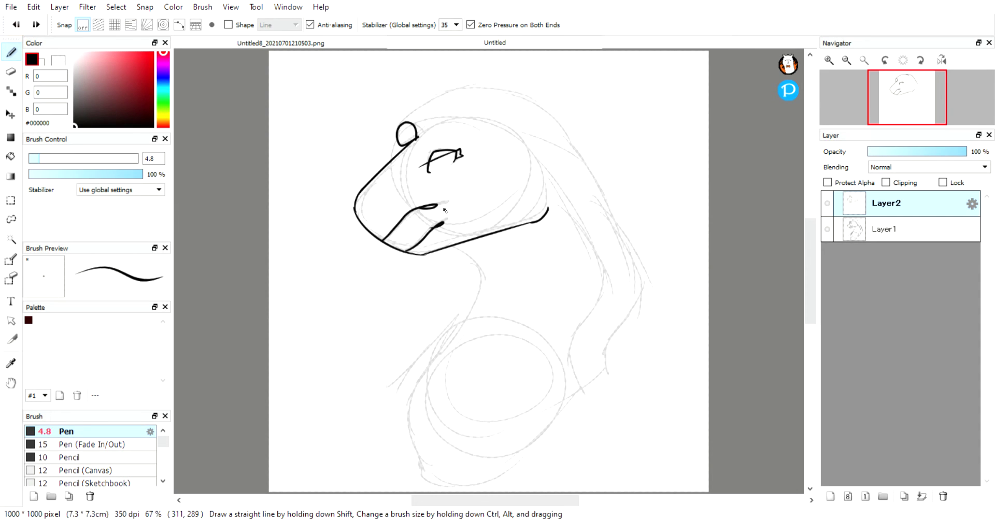
- Ink the crest's outer outline from the brow bump over the head and down the back of the neck past the body
mouse_move(405, 126)
left_mouse_down()
mouse_move(520, 92)
mouse_move(644, 287)
left_mouse_up()
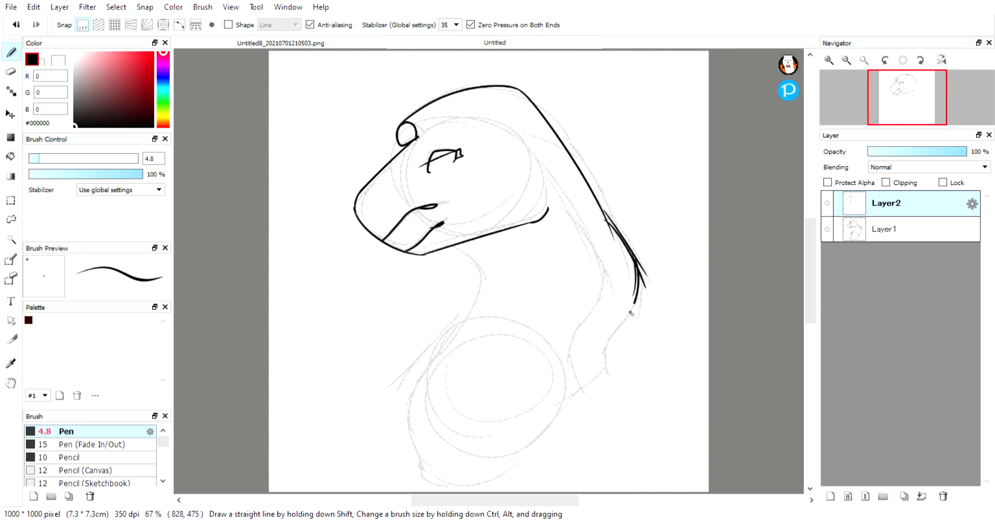
left_click_drag(611, 353, 523, 461)
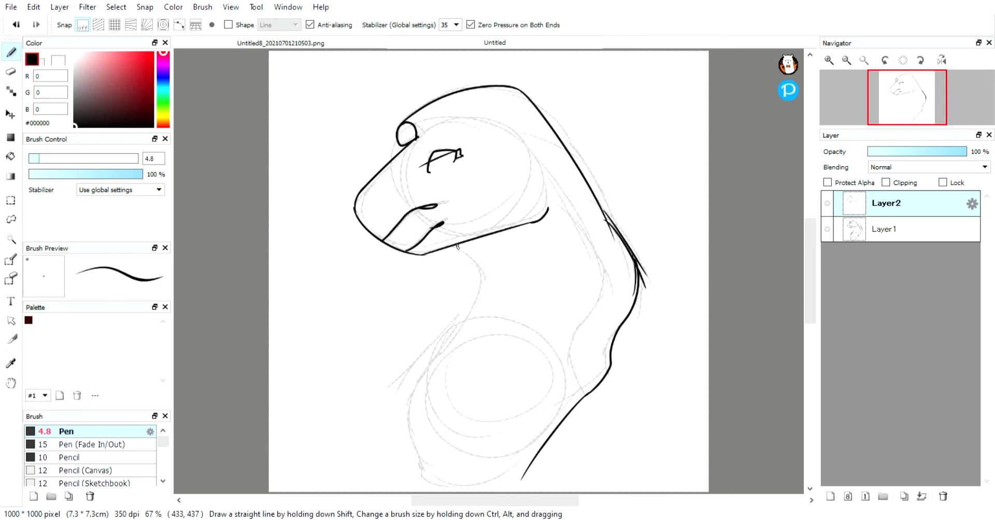
- Ink the throat and chest line from under the jaw and curve it around the body's underside up to the crest outline
mouse_move(457, 247)
left_mouse_down()
mouse_move(479, 310)
mouse_move(419, 412)
mouse_move(416, 468)
left_mouse_up()
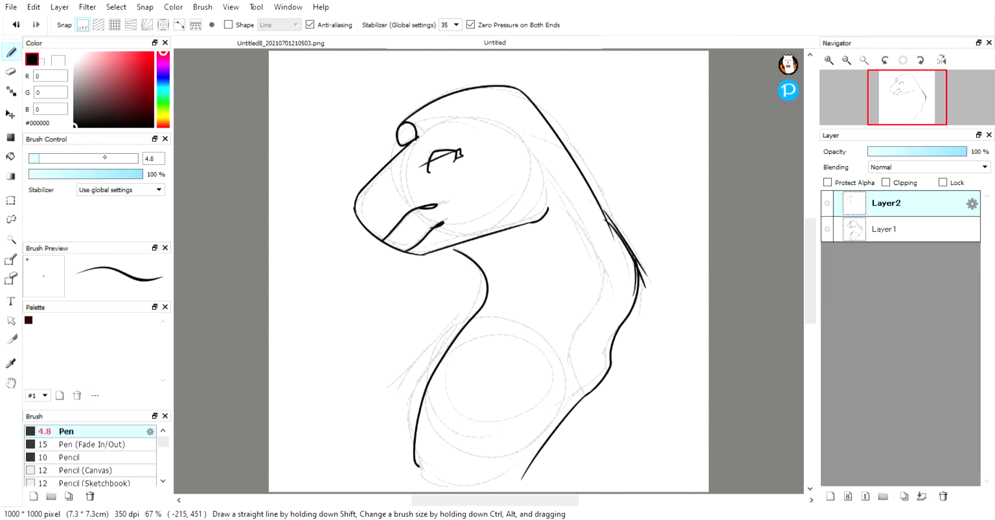
key("ctrl+z")
mouse_move(479, 277)
left_mouse_down()
mouse_move(459, 327)
mouse_move(417, 383)
mouse_move(411, 431)
mouse_move(424, 463)
left_mouse_up()
mouse_move(491, 461)
left_mouse_down()
mouse_move(575, 358)
mouse_move(612, 352)
left_mouse_up()
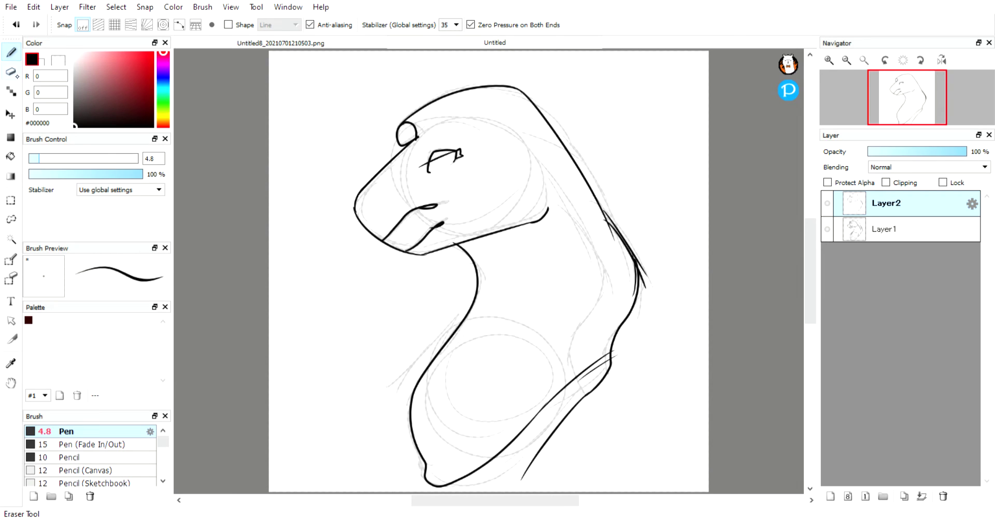
- Erase the leftover outer line below the point where the body outline meets the crest, and return to the Pen
left_click(11, 71)
mouse_move(607, 383)
left_mouse_down()
mouse_move(580, 404)
mouse_move(629, 353)
mouse_move(524, 483)
mouse_move(562, 425)
mouse_move(525, 479)
mouse_move(549, 444)
mouse_move(644, 374)
mouse_move(580, 398)
mouse_move(610, 370)
mouse_move(573, 396)
left_mouse_up()
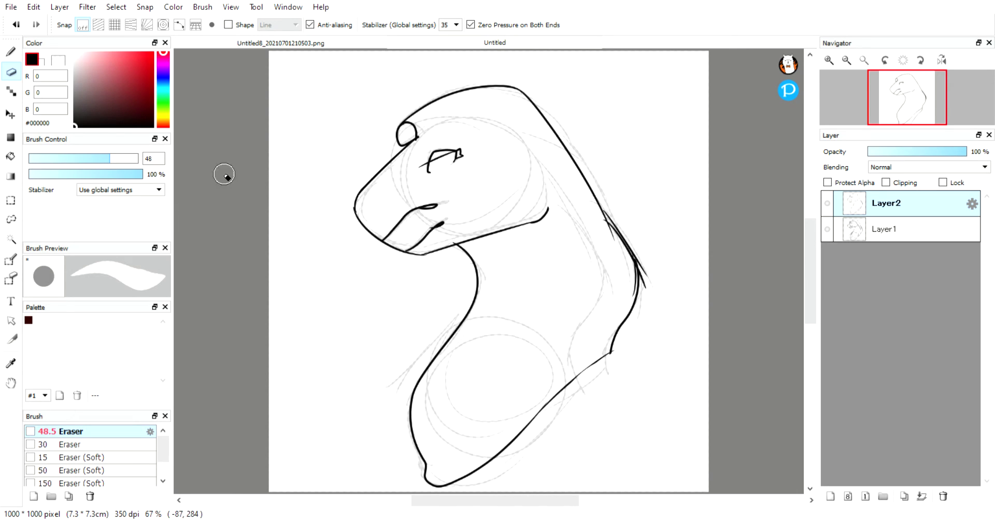
left_click(11, 52)
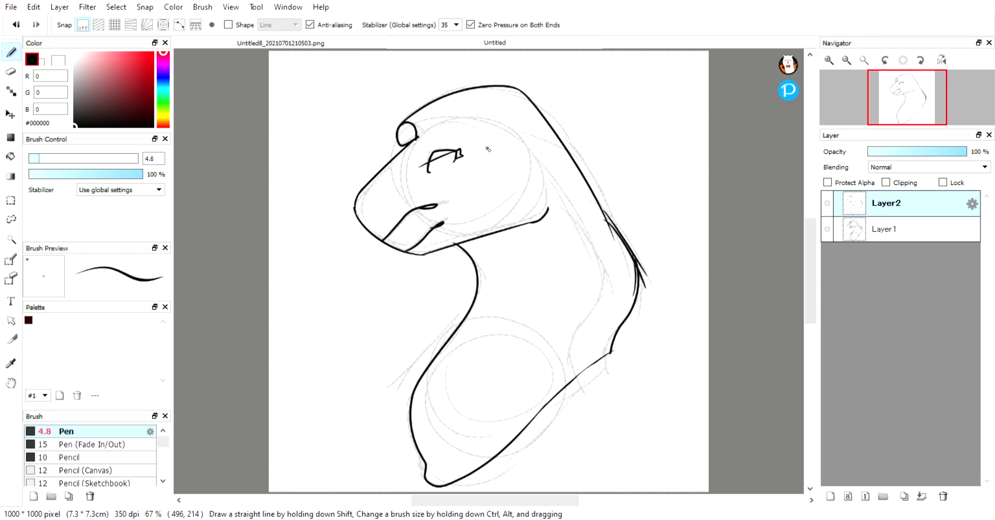
- Ink the crest's inner edge from behind the head down to the body outline and erase the stray hook at its bend
mouse_move(538, 160)
left_mouse_down()
mouse_move(606, 247)
mouse_move(609, 265)
mouse_move(578, 349)
left_mouse_up()
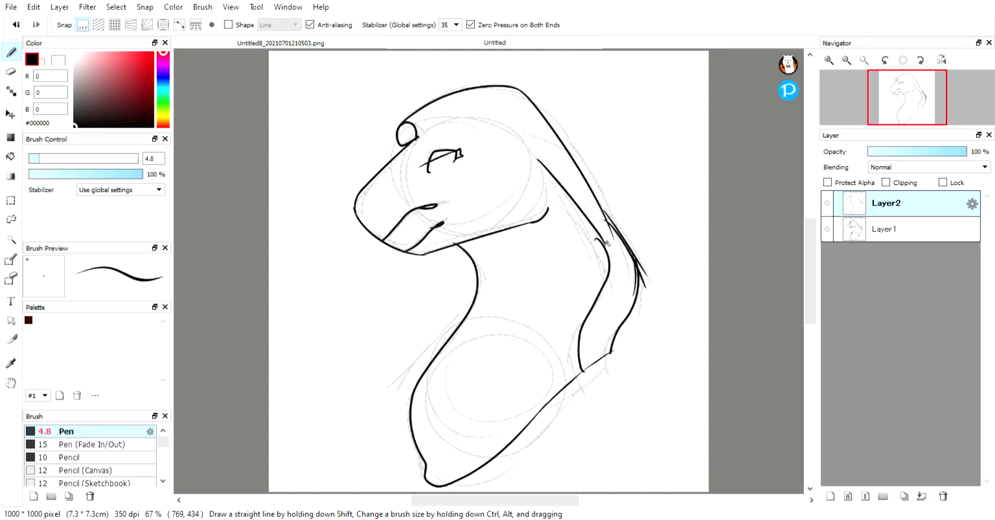
left_click(828, 60)
left_click(829, 60)
left_click_drag(912, 107, 917, 103)
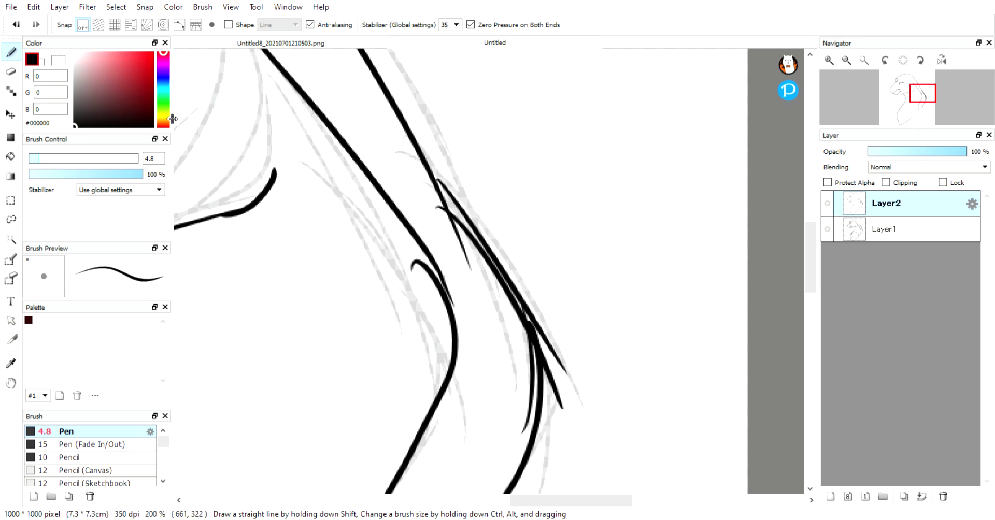
left_click(11, 72)
mouse_move(407, 266)
left_mouse_down()
mouse_move(425, 280)
mouse_move(439, 324)
mouse_move(426, 265)
mouse_move(462, 322)
left_mouse_up()
left_click(11, 52)
- Ink a short brow line behind the rounded bump and add a small oval nostril near the snout's tip, following the reference drawing
left_click_drag(915, 106, 902, 100)
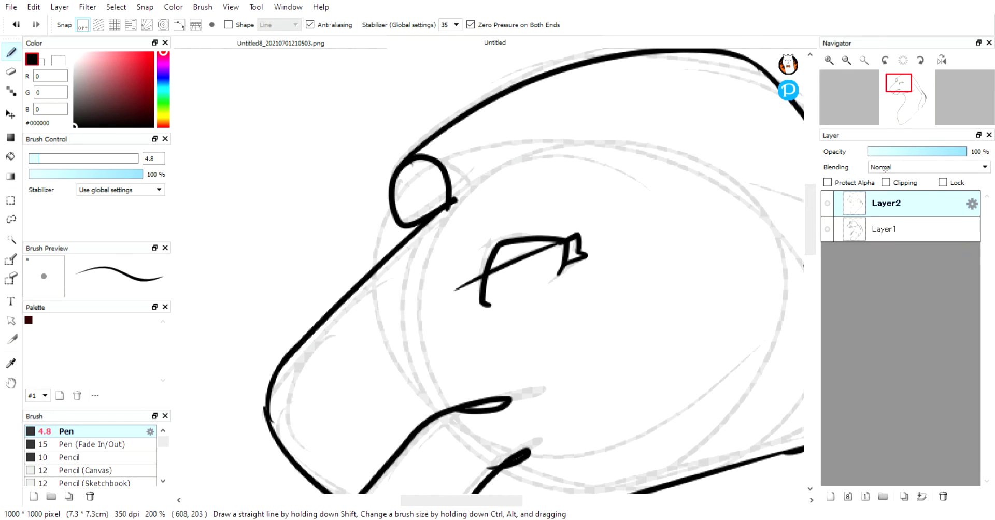
left_click_drag(456, 200, 562, 159)
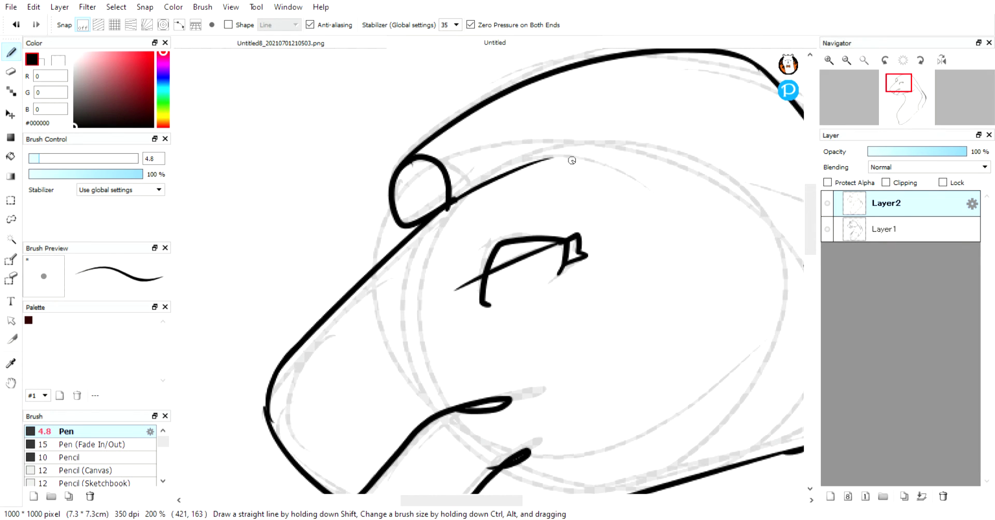
left_click(862, 60)
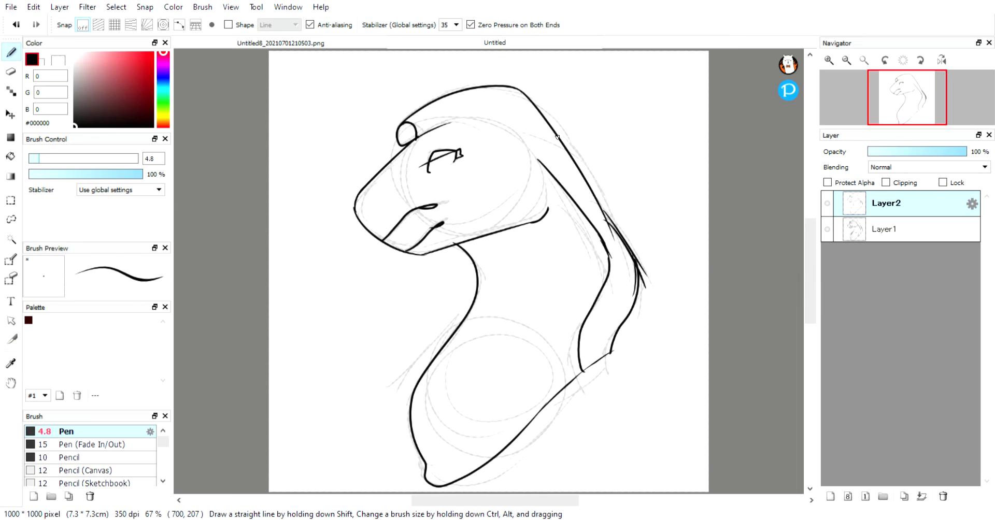
left_click(328, 44)
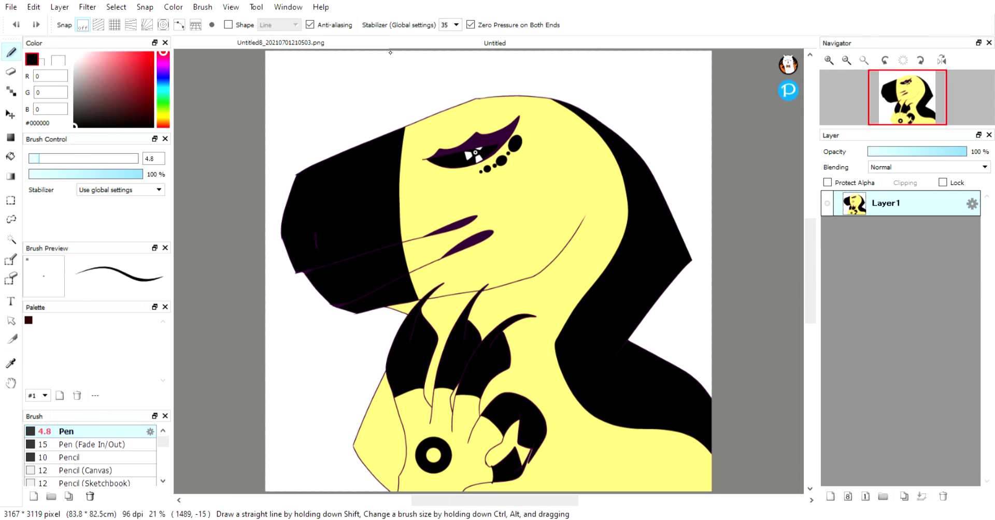
left_click(452, 45)
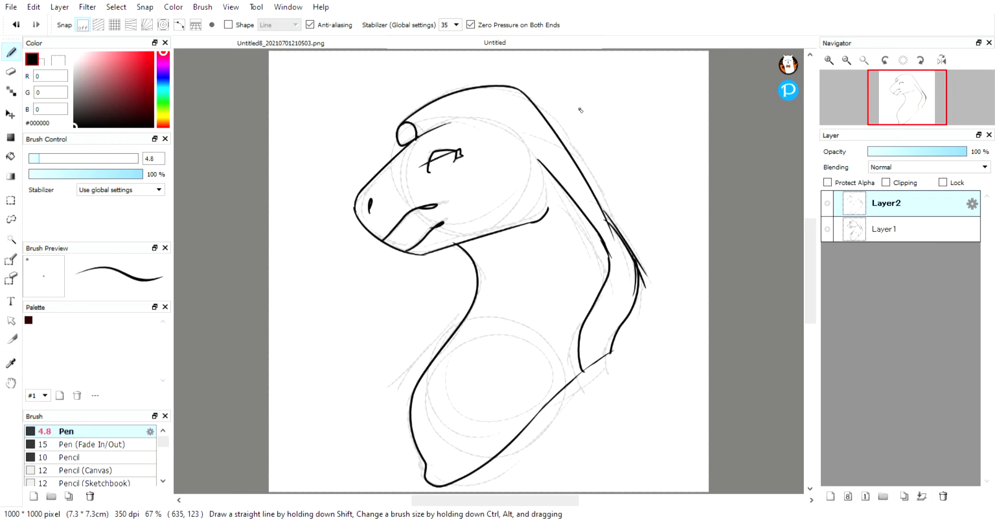
- Check the reference drawing's markings, add a new layer and move it between Layer2 and Layer1
left_click(364, 44)
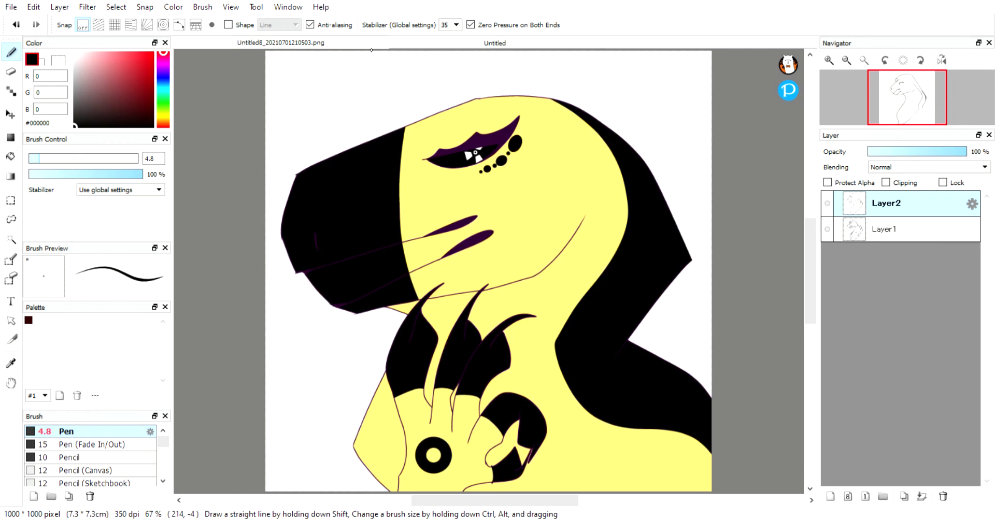
left_click(440, 45)
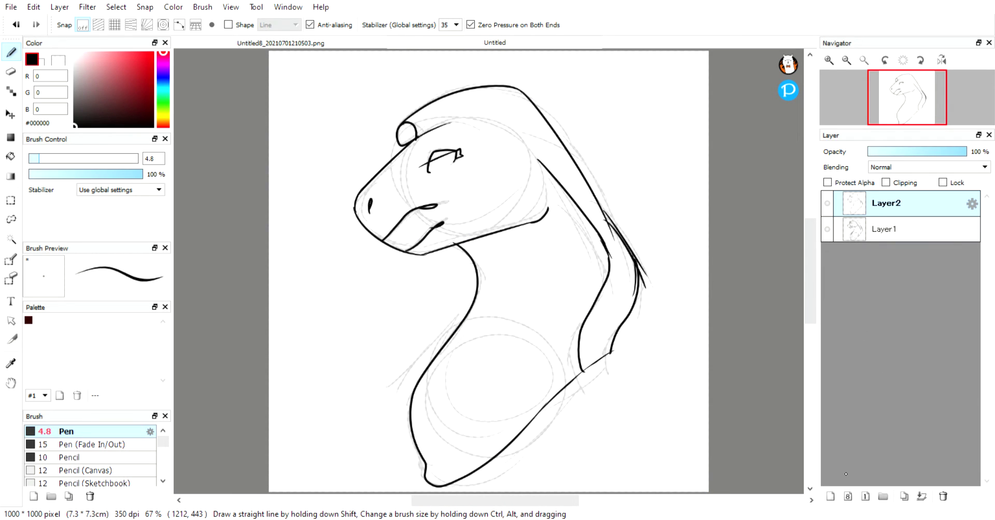
key("ctrl+shift+n")
left_click_drag(885, 223, 885, 231)
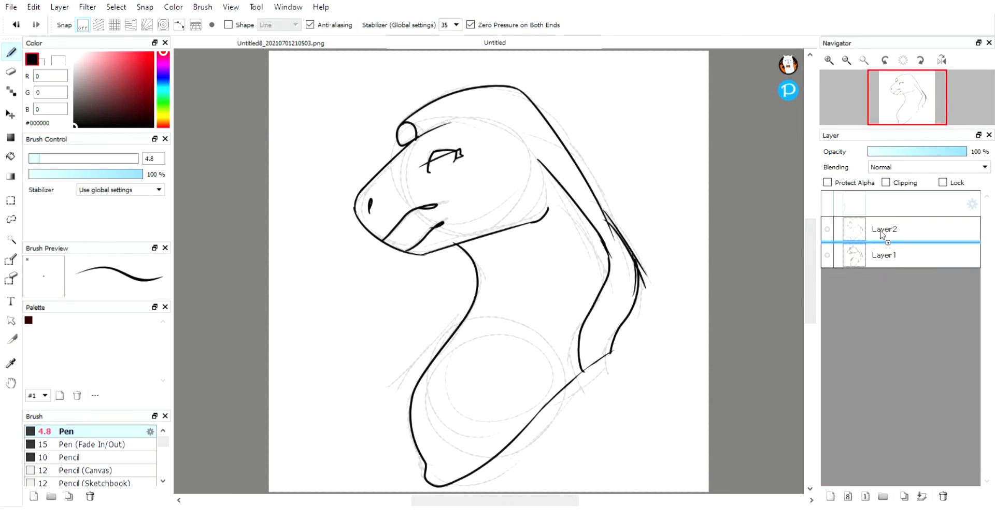
- Sample the snout's black from the reference drawing and return to the sketch with the Pen active
left_click(377, 44)
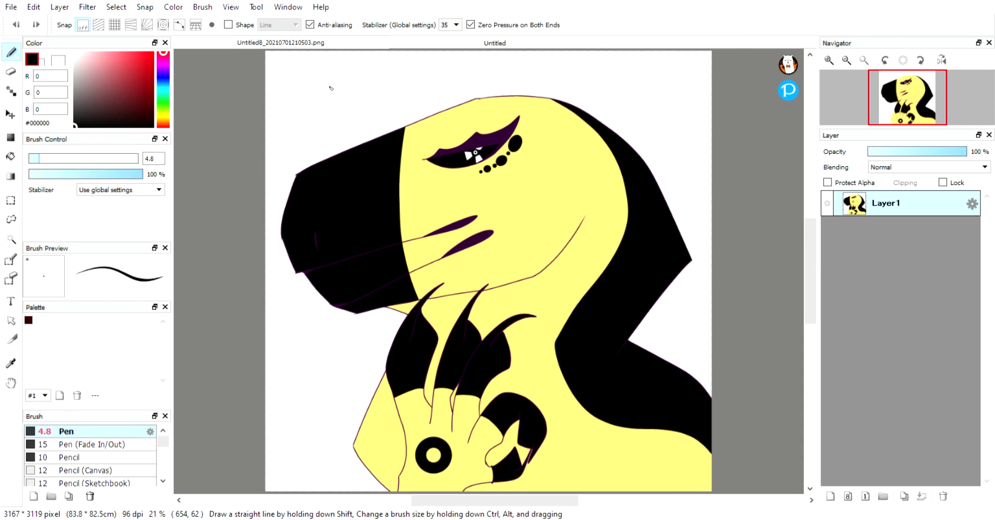
left_click(11, 363)
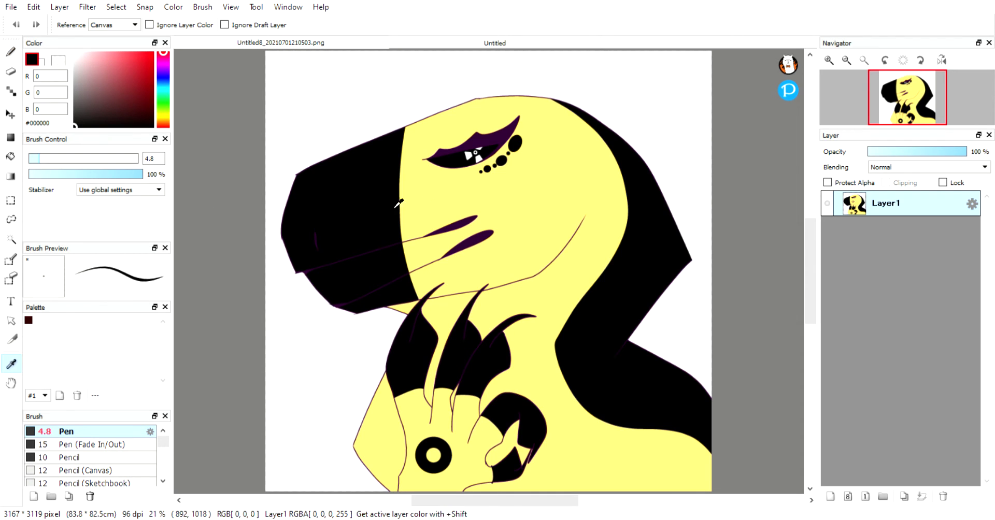
left_click(430, 203)
left_click(372, 210)
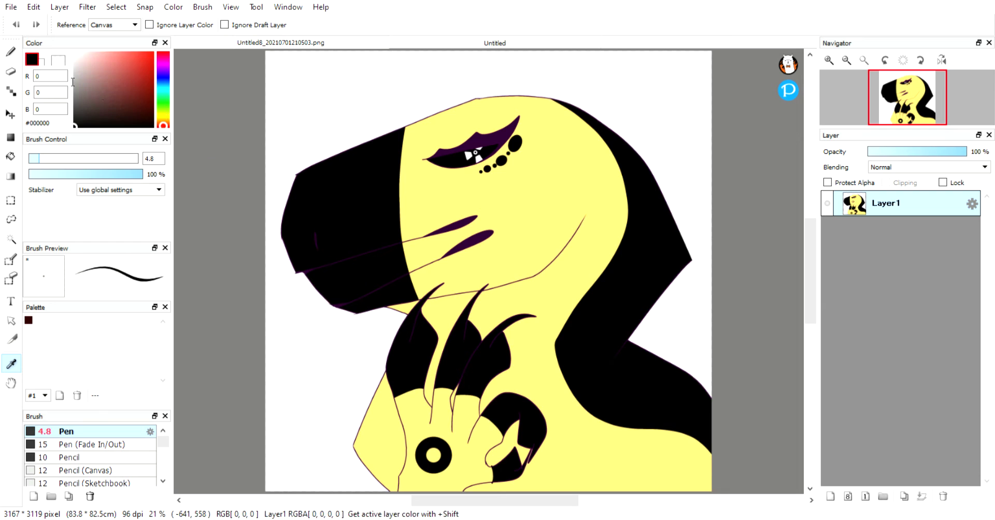
left_click(11, 52)
left_click(447, 45)
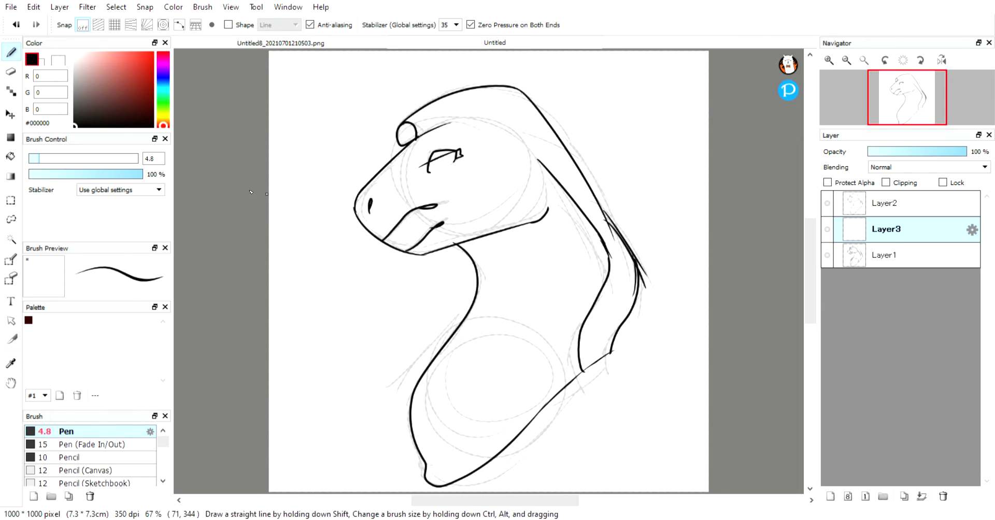
- Try covering the snout with a size 257 black Pen stroke on Layer3 and undo it
mouse_move(37, 159)
left_mouse_down()
mouse_move(119, 158)
mouse_move(165, 178)
left_mouse_up()
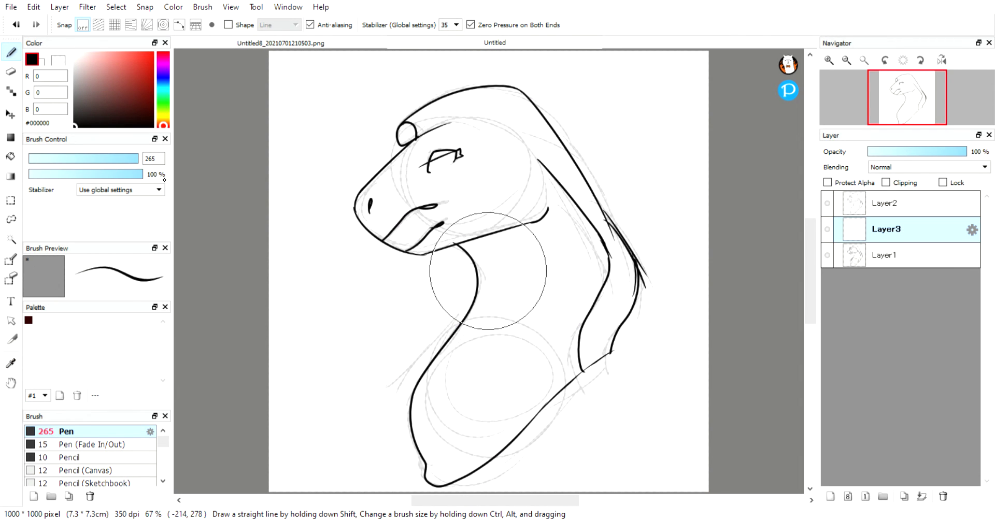
mouse_move(363, 178)
left_mouse_down()
mouse_move(433, 240)
mouse_move(382, 200)
left_mouse_up()
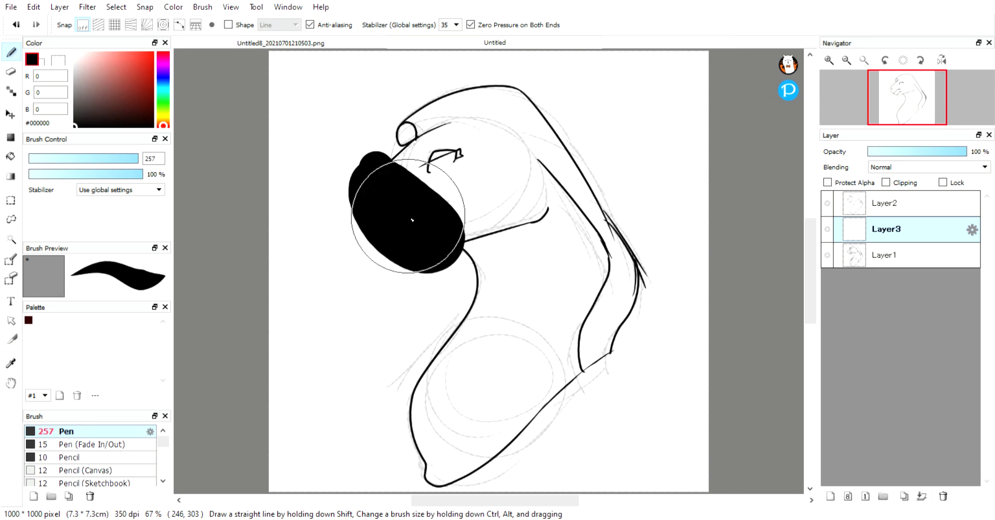
left_click(16, 25)
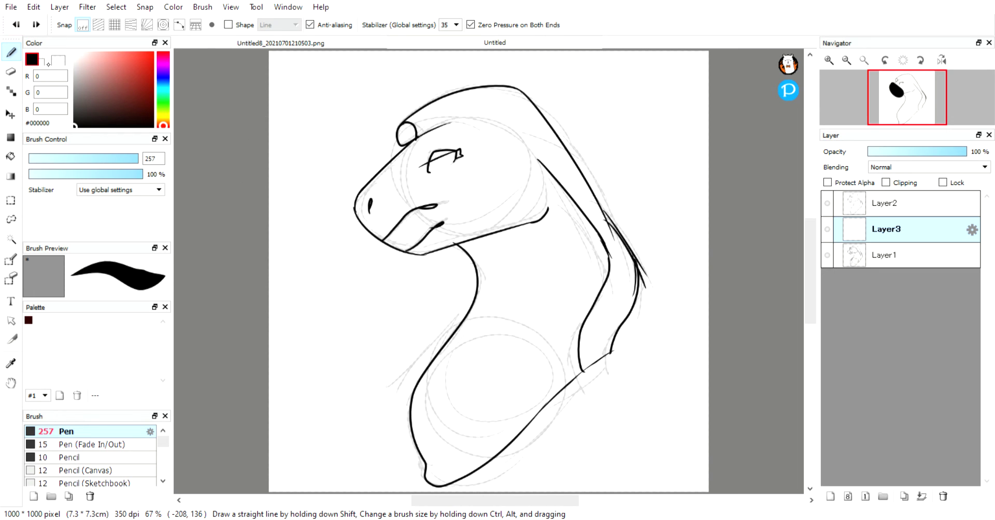
- Make Layer2 active and check the eye's colors and shape on the reference drawing
left_click(880, 203)
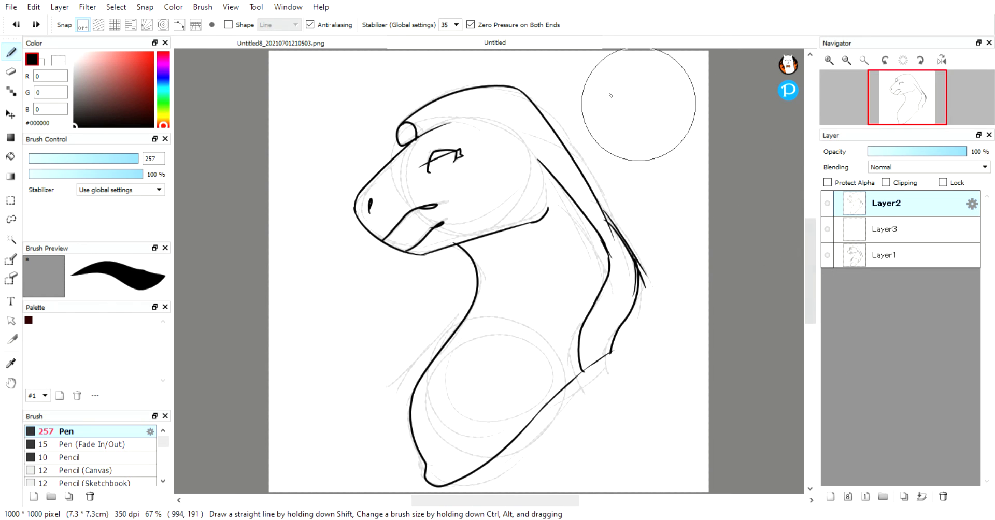
left_click(367, 44)
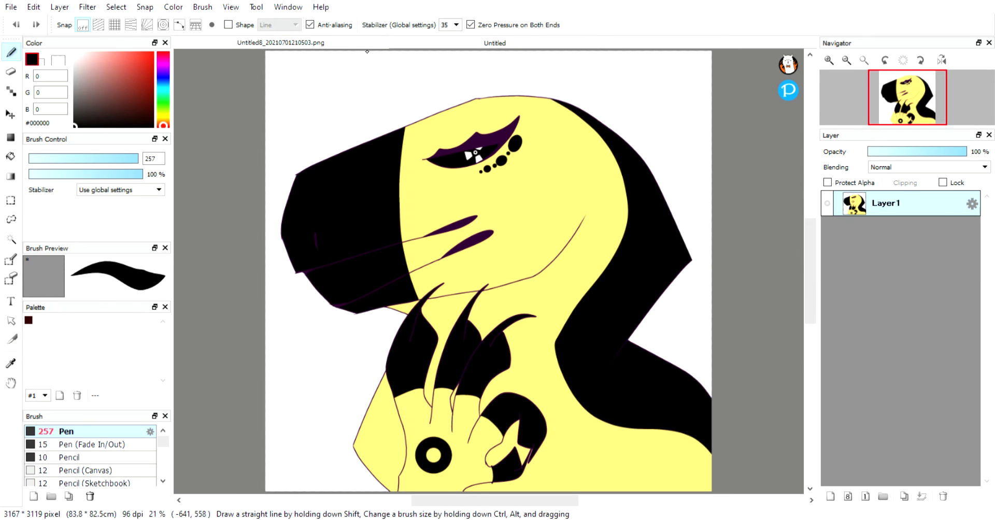
left_click(429, 45)
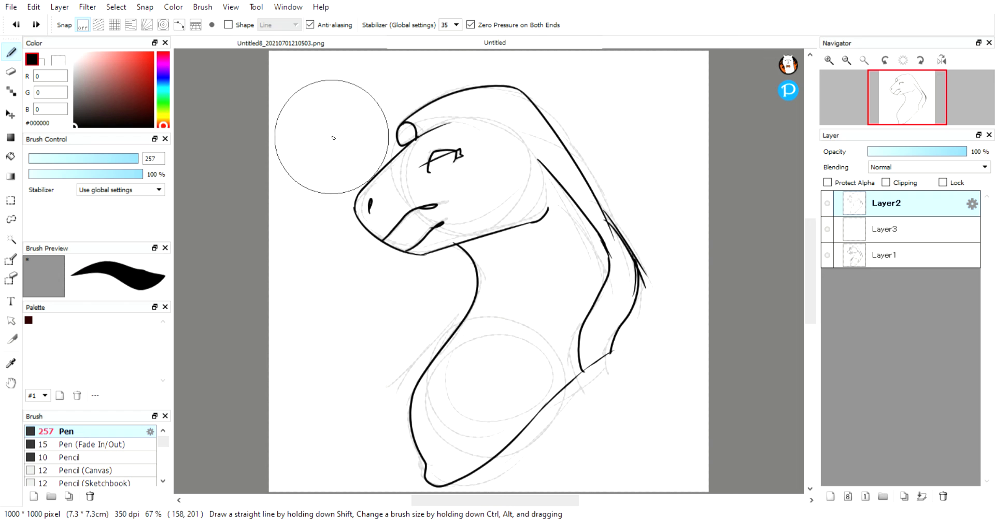
- Paint the front end of the upper eyelid purple #59107D on Layer3 with the Pen at size 10.4
left_click(830, 62)
left_click(831, 62)
left_click(831, 62)
left_click_drag(910, 111, 906, 101)
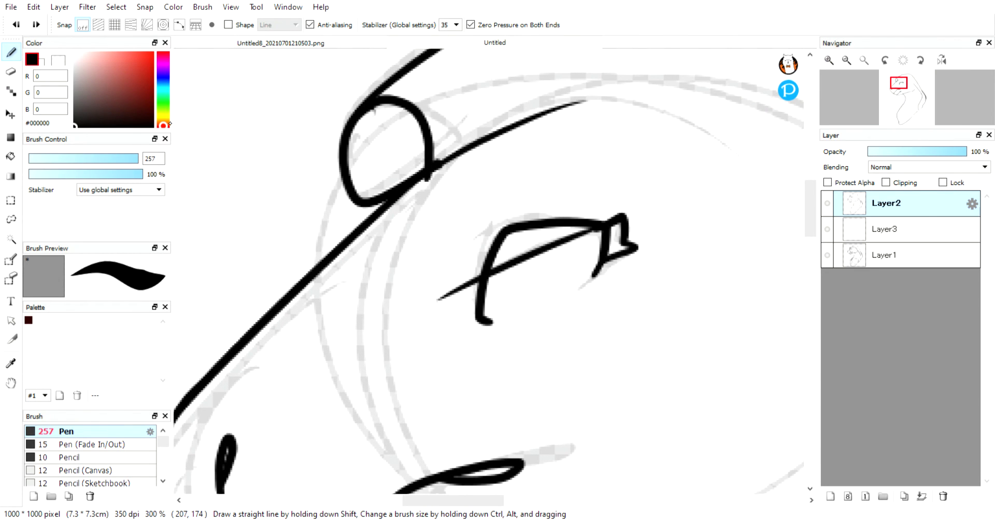
mouse_move(163, 76)
left_mouse_down()
mouse_move(163, 67)
mouse_move(132, 82)
mouse_move(146, 96)
left_mouse_up()
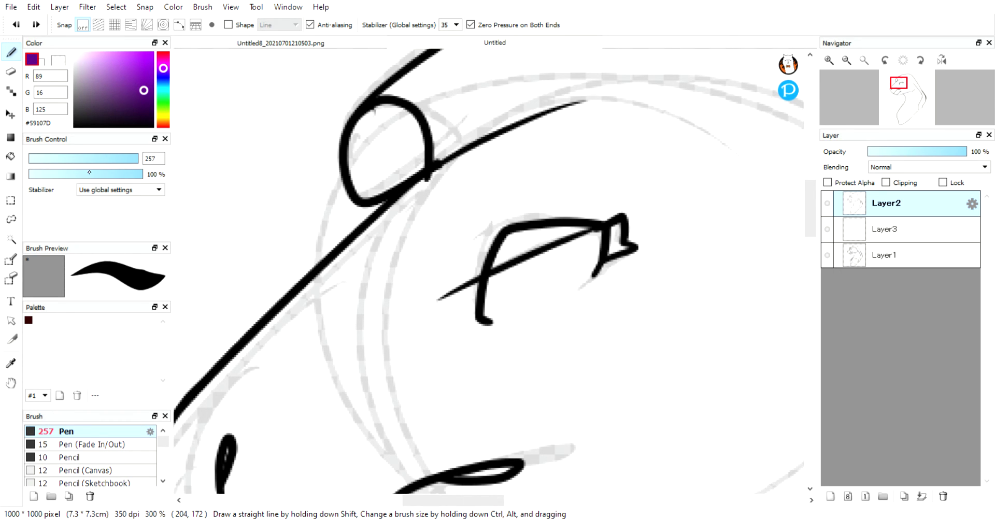
left_click_drag(40, 159, 51, 158)
left_click_drag(502, 242, 508, 231)
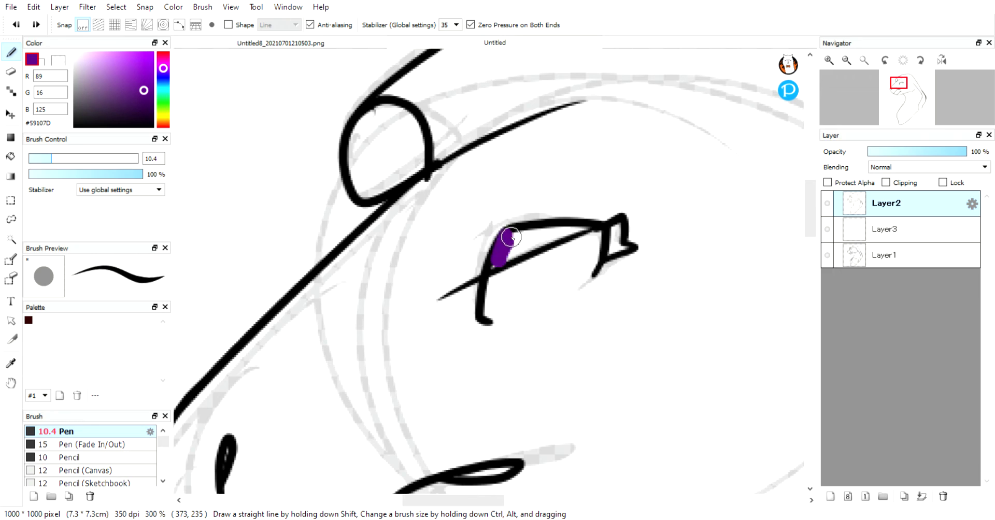
left_click(20, 27)
left_click(891, 229)
mouse_move(508, 235)
left_mouse_down()
mouse_move(492, 264)
mouse_move(517, 235)
mouse_move(512, 257)
mouse_move(527, 232)
mouse_move(518, 256)
left_mouse_up()
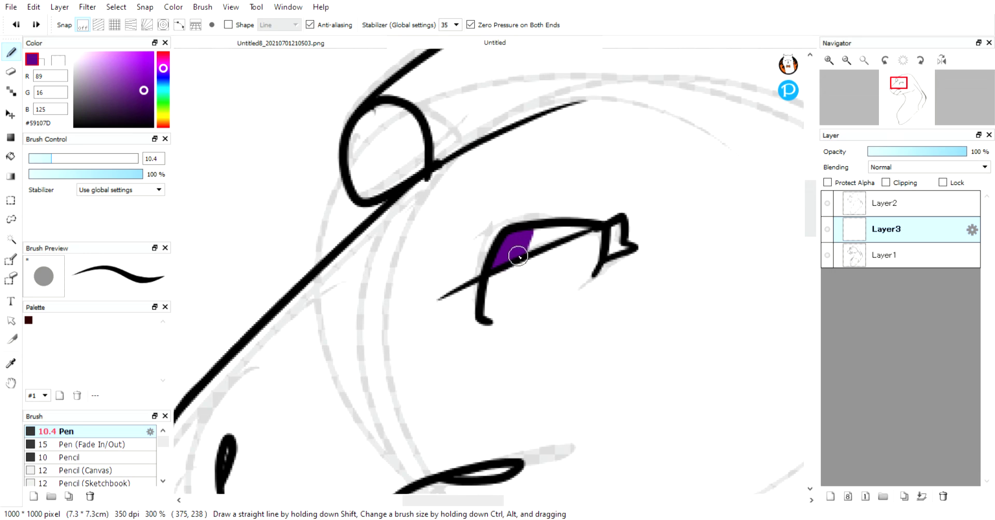
- Cover the eyelid's front and rear end with dark purple #2B073E and fill the gap between them with #460D63
left_click(144, 108)
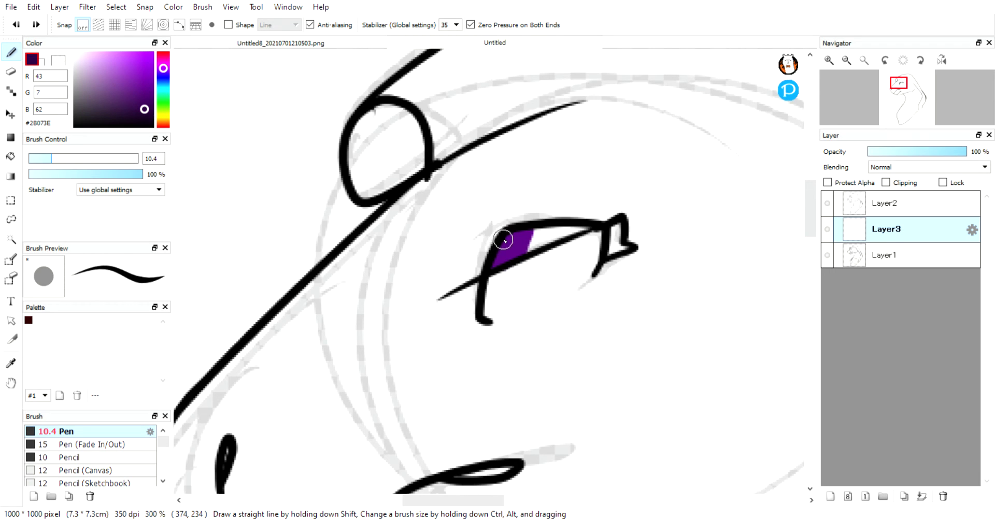
mouse_move(506, 236)
left_mouse_down()
mouse_move(503, 259)
mouse_move(518, 232)
mouse_move(516, 257)
mouse_move(530, 229)
mouse_move(527, 247)
mouse_move(538, 230)
mouse_move(534, 241)
mouse_move(598, 222)
left_mouse_up()
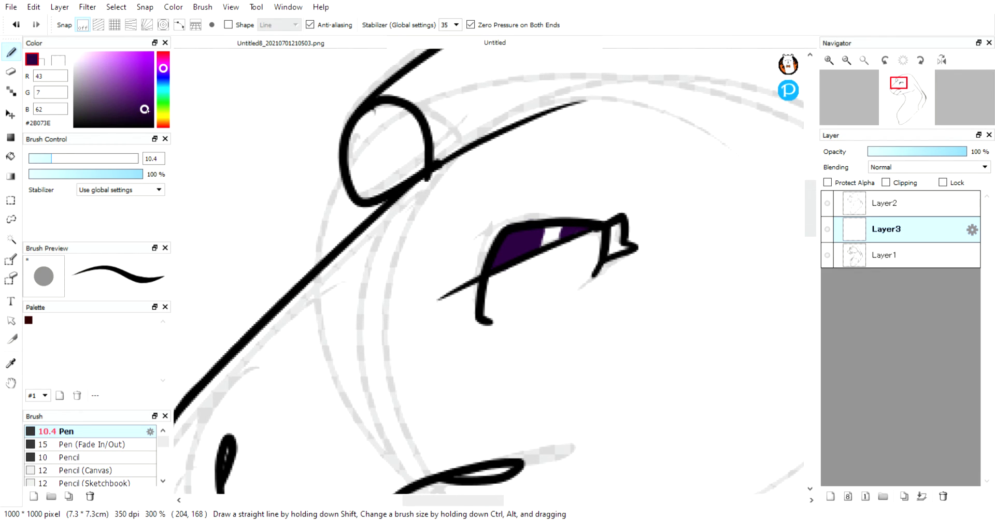
left_click_drag(153, 114, 151, 102)
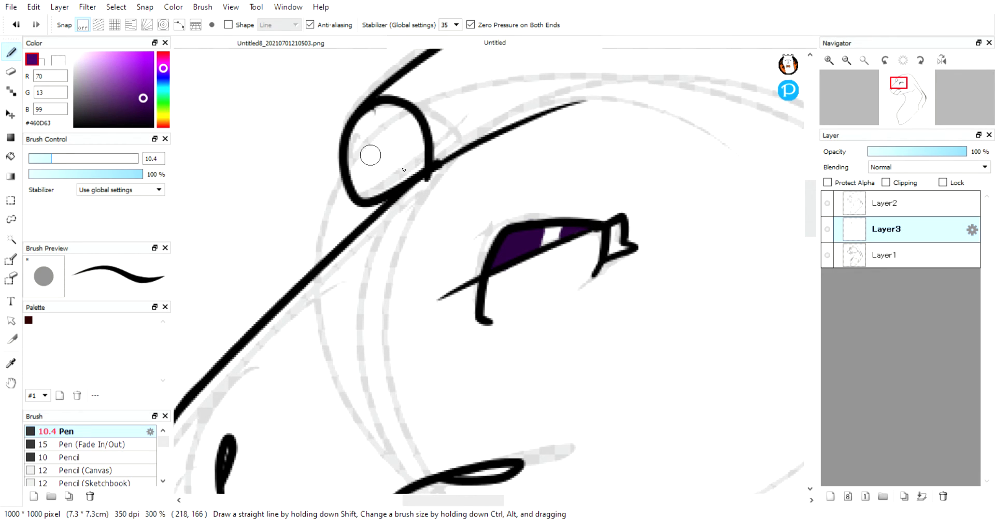
mouse_move(549, 232)
left_mouse_down()
mouse_move(555, 223)
mouse_move(557, 233)
left_mouse_up()
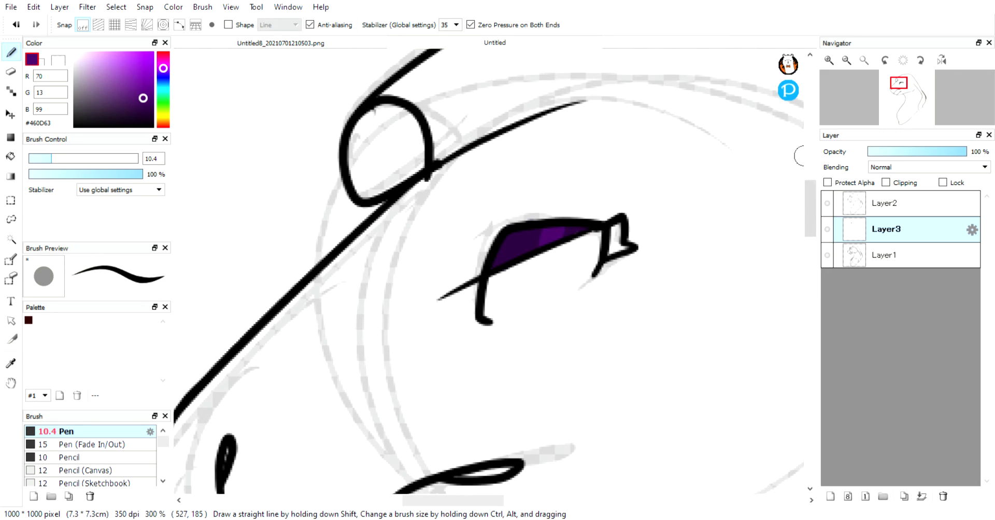
- Fill the eye's small outer corner with purple #42145A, and shade that corner and the eyelid's front with #1B0826
mouse_move(143, 103)
left_mouse_down()
mouse_move(164, 137)
mouse_move(133, 73)
mouse_move(136, 100)
left_mouse_up()
left_click_drag(618, 223, 622, 248)
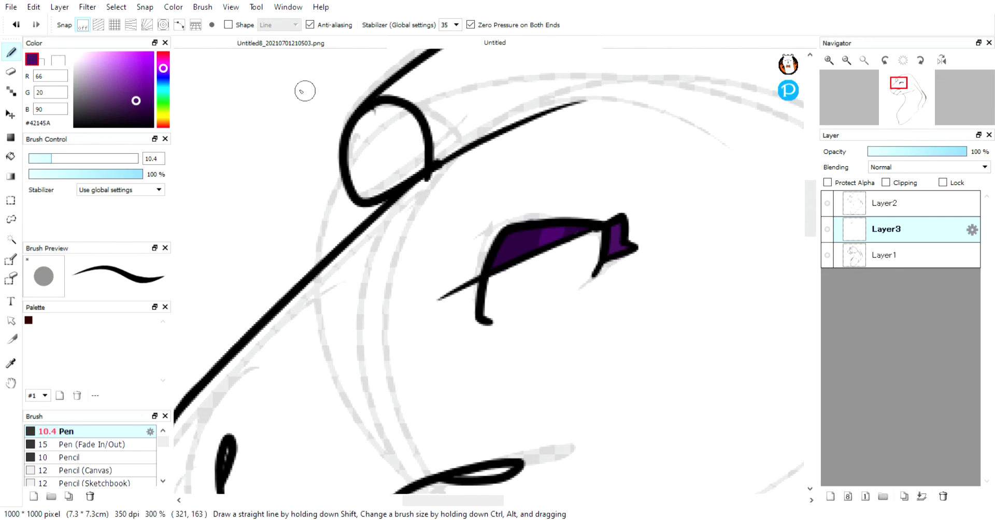
left_click(135, 110)
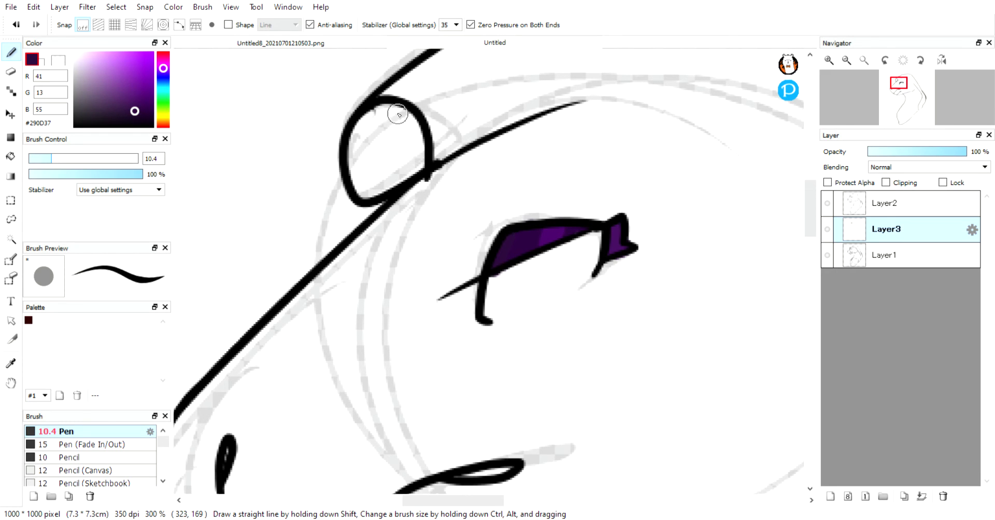
left_click(136, 116)
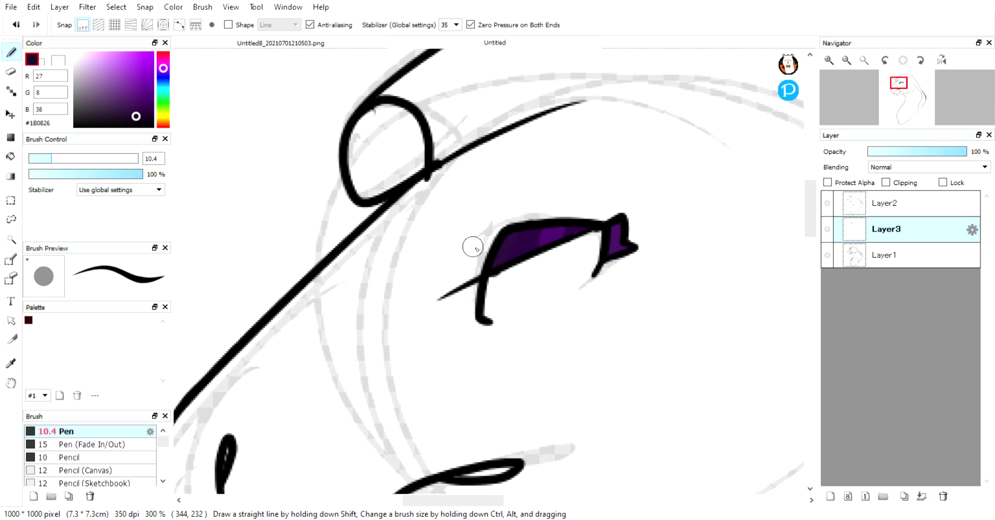
mouse_move(500, 256)
left_mouse_down()
mouse_move(497, 270)
mouse_move(509, 249)
left_mouse_up()
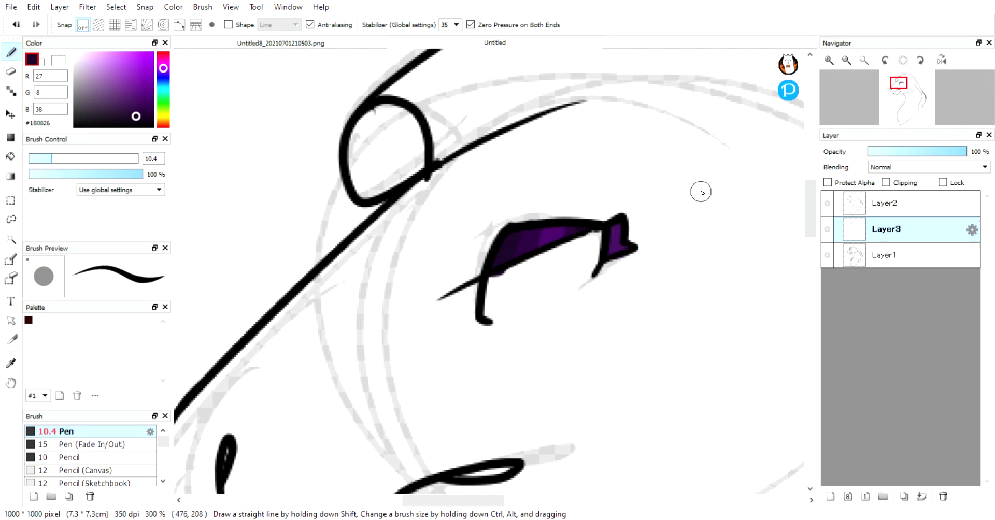
left_click_drag(615, 226, 617, 247)
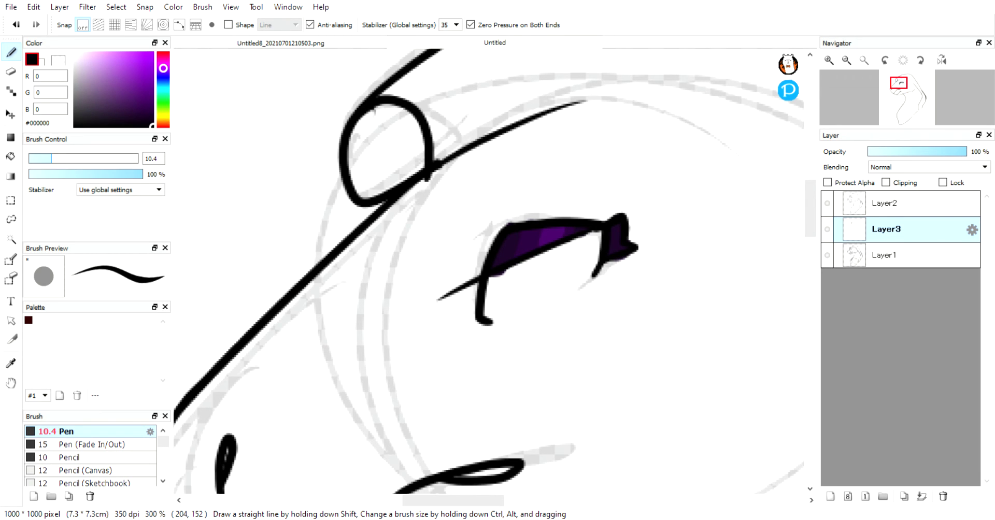
- Outline the eye's lower edge in black and fill the whole area beneath the purple eyelid with solid black
left_click_drag(491, 291, 487, 313)
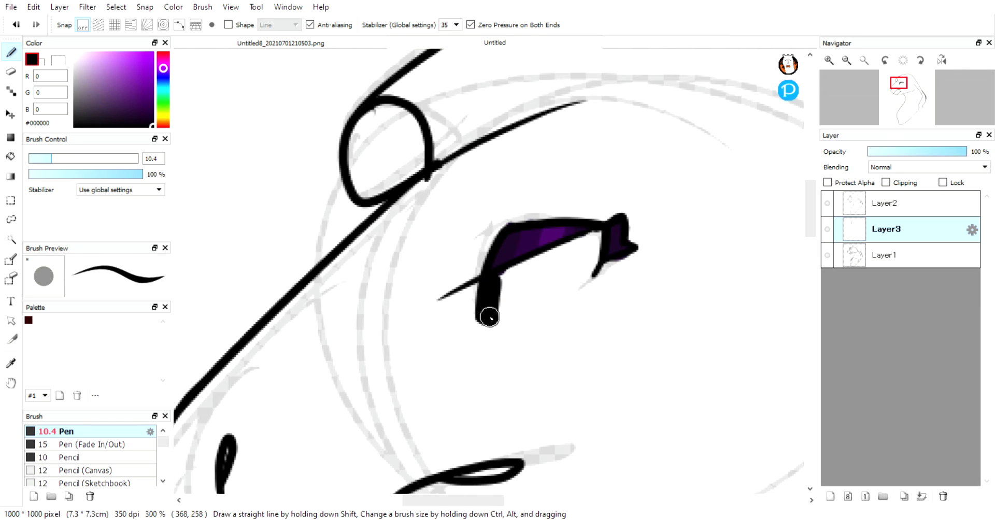
mouse_move(500, 278)
left_mouse_down()
mouse_move(598, 236)
mouse_move(591, 268)
mouse_move(510, 299)
left_mouse_up()
key("ctrl+z")
key("ctrl+z")
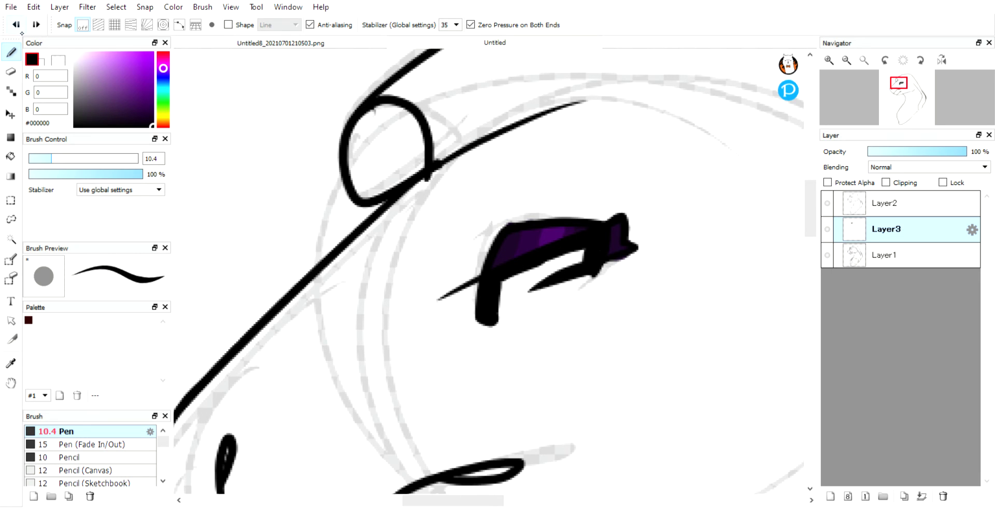
mouse_move(584, 255)
left_mouse_down()
mouse_move(575, 290)
mouse_move(496, 313)
mouse_move(567, 278)
left_mouse_up()
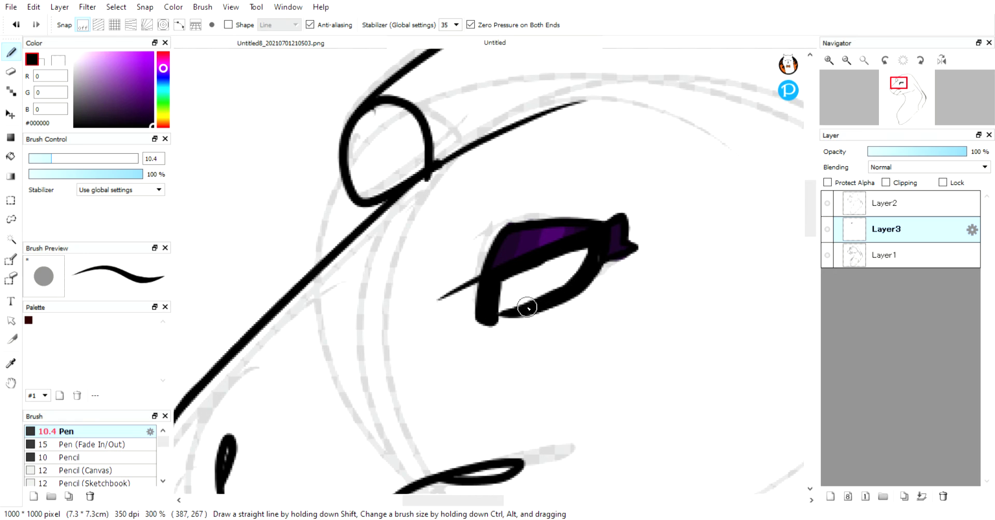
mouse_move(507, 301)
left_mouse_down()
mouse_move(522, 272)
mouse_move(533, 300)
mouse_move(549, 269)
mouse_move(558, 272)
mouse_move(538, 280)
mouse_move(568, 255)
left_mouse_up()
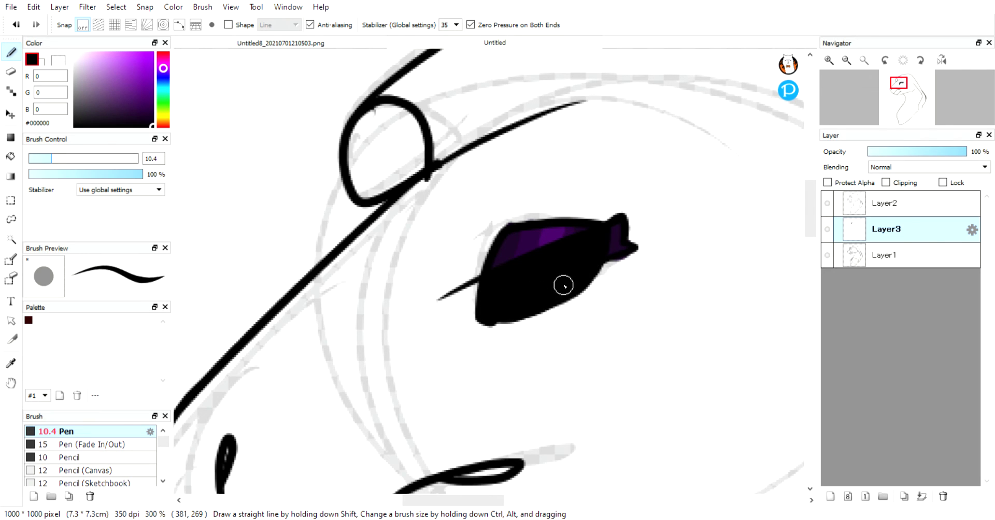
mouse_move(493, 311)
left_mouse_down()
mouse_move(547, 293)
mouse_move(503, 316)
mouse_move(578, 272)
mouse_move(517, 302)
mouse_move(551, 311)
mouse_move(576, 251)
left_mouse_up()
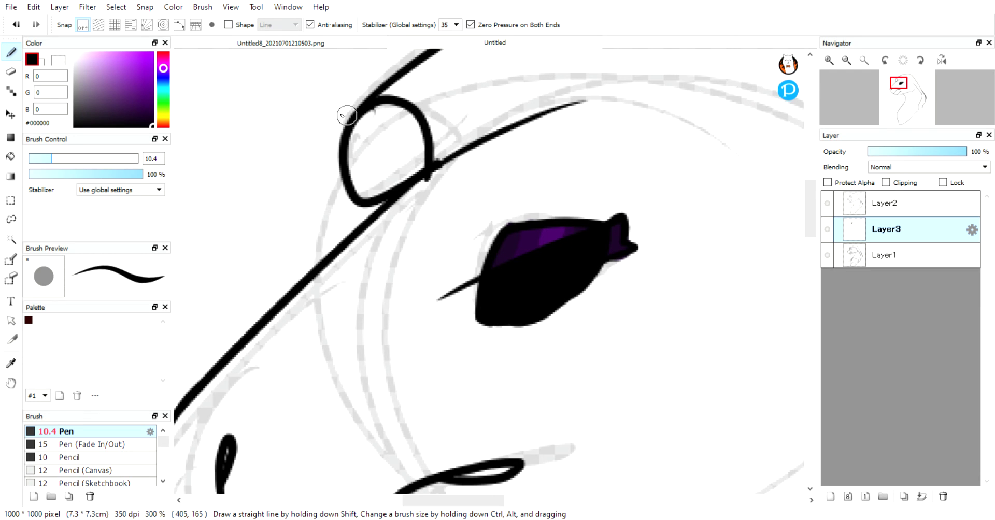
- Trim the black eye's lower edge into a smooth curve with the Eraser at size 17.7
key("e")
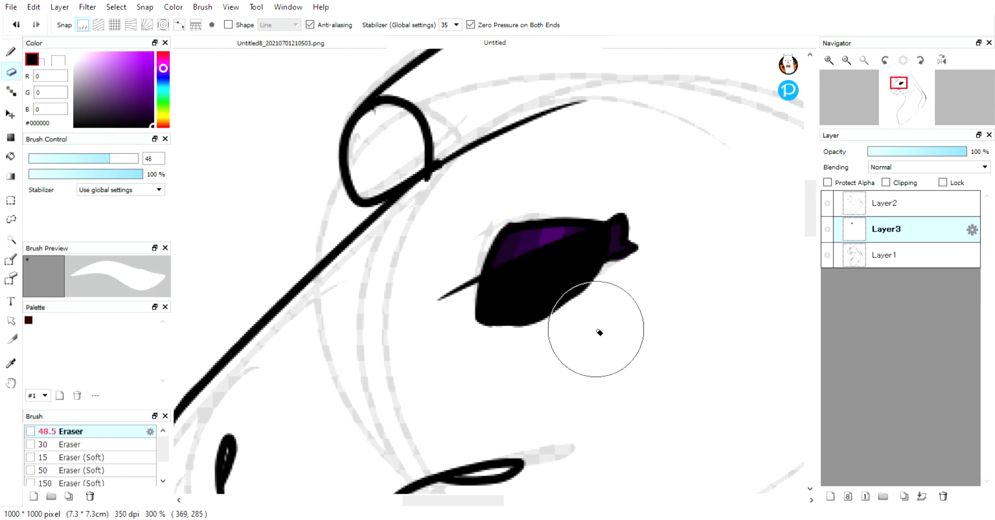
left_click_drag(495, 339, 491, 342)
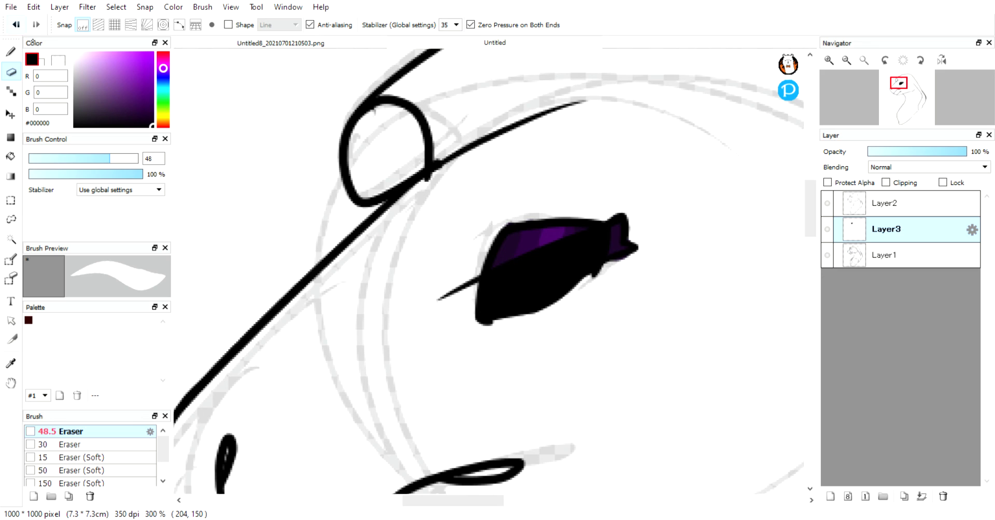
key("ctrl+z")
left_click(67, 158)
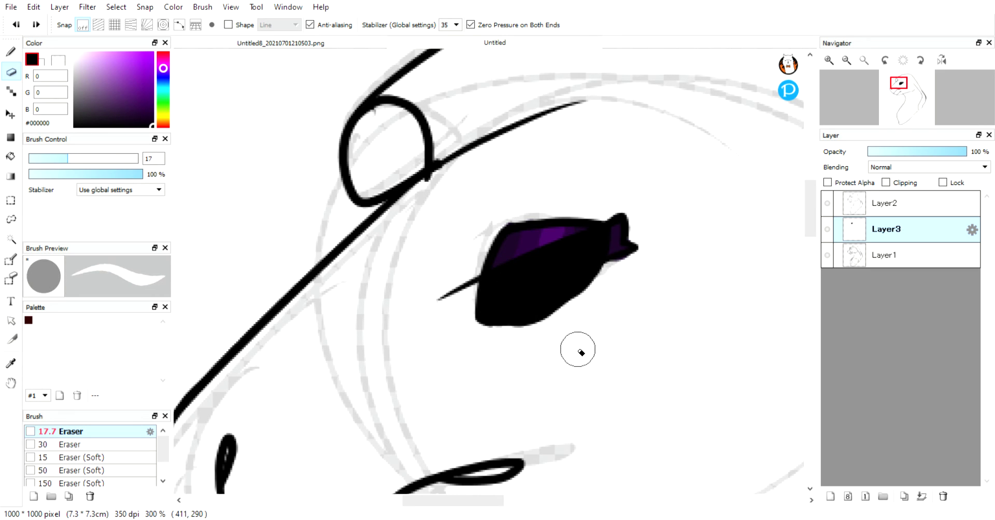
mouse_move(588, 304)
left_mouse_down()
mouse_move(495, 318)
mouse_move(611, 275)
mouse_move(492, 325)
left_mouse_up()
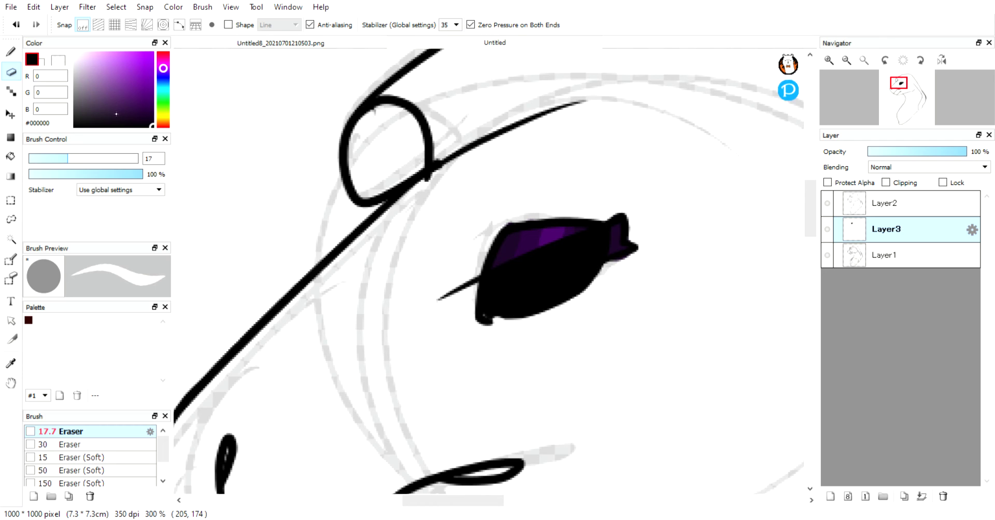
- Sample the eye's black and smooth its lower front corner with the Pen
left_click(17, 370)
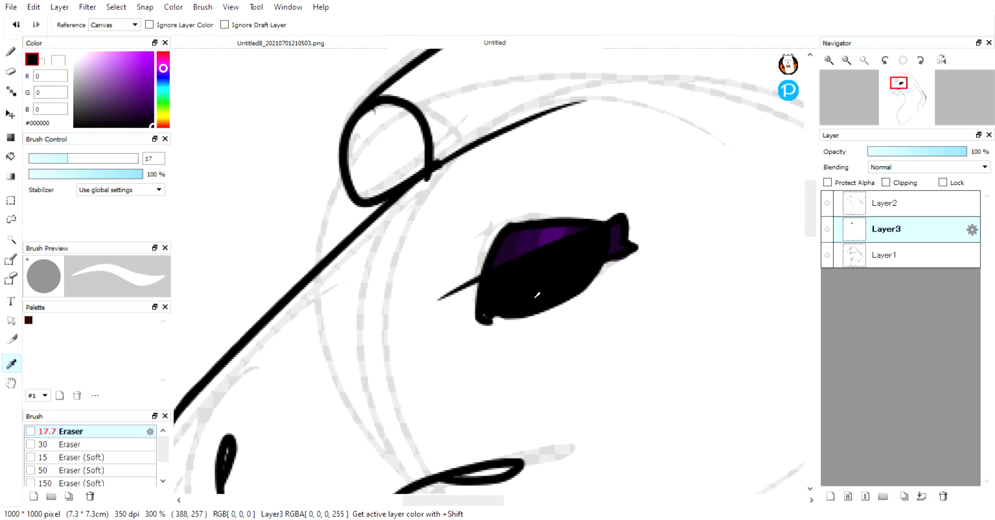
left_click(534, 298)
key("b")
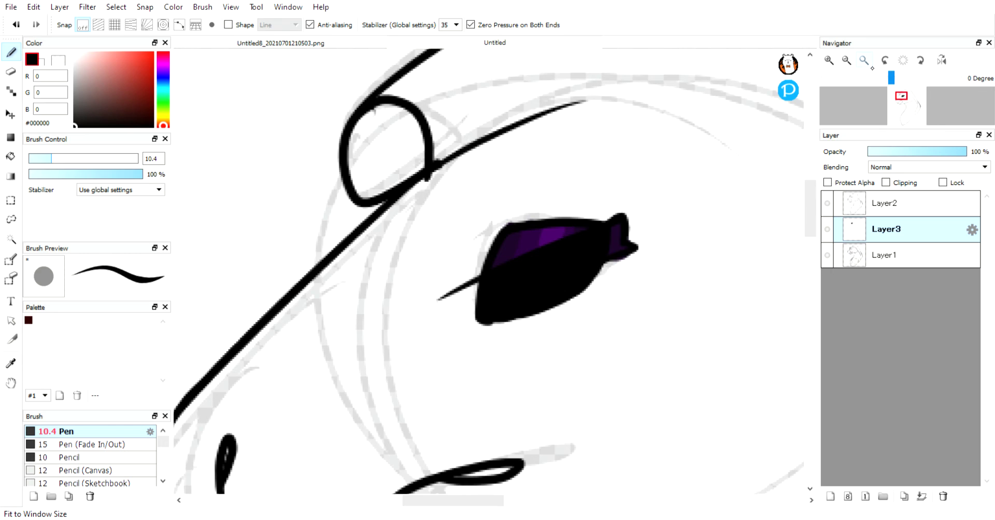
- Following the reference drawing, paint a curved row of five black spots beneath the eye, from a large oval at the outer corner to a tiny dot
left_click(865, 62)
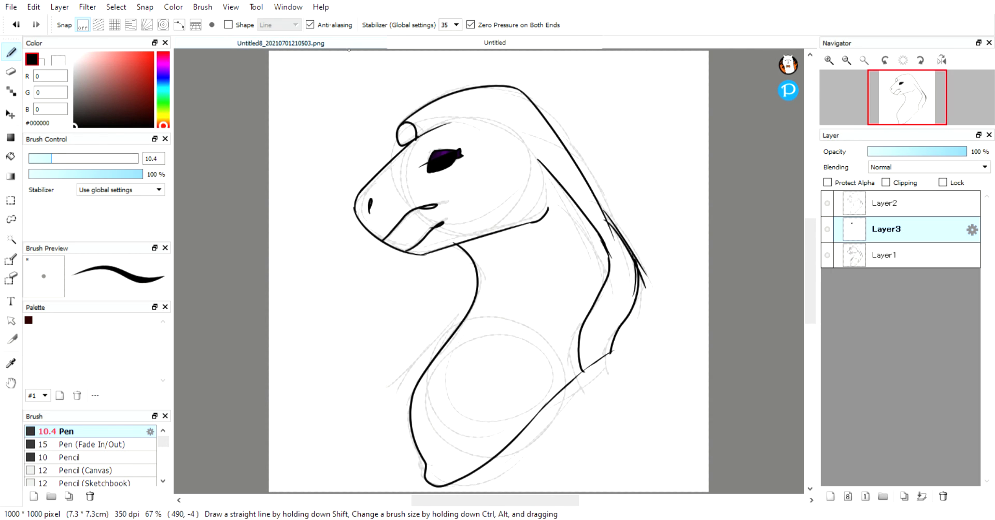
left_click(353, 43)
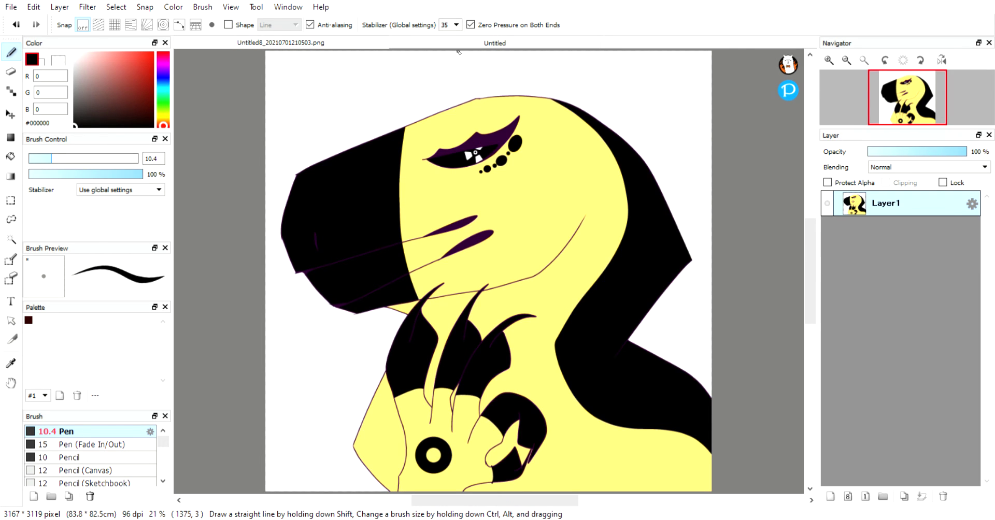
key("ctrl+Tab")
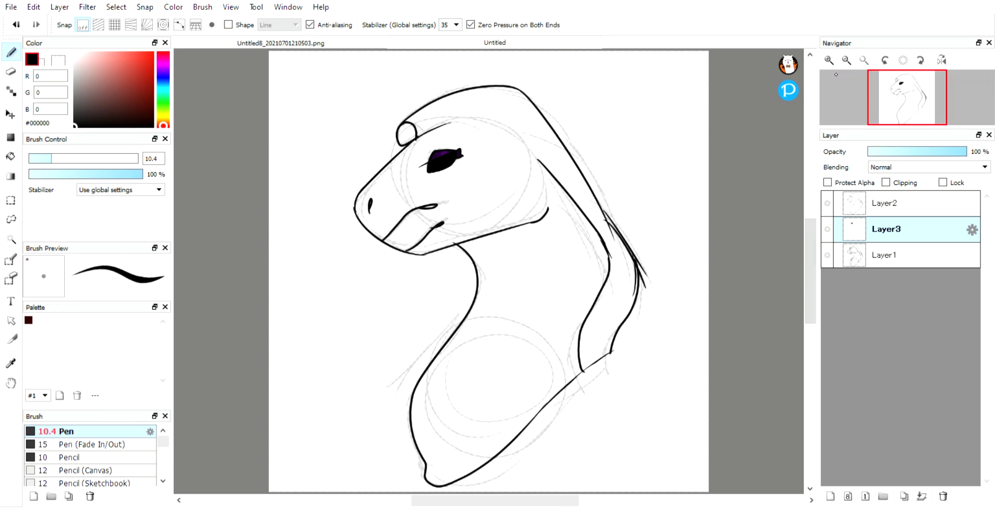
left_click(829, 61)
left_click(829, 60)
left_click(829, 60)
left_click(829, 60)
left_click(829, 61)
left_click_drag(907, 110, 904, 95)
mouse_move(443, 343)
left_mouse_down()
mouse_move(435, 338)
mouse_move(444, 332)
left_mouse_up()
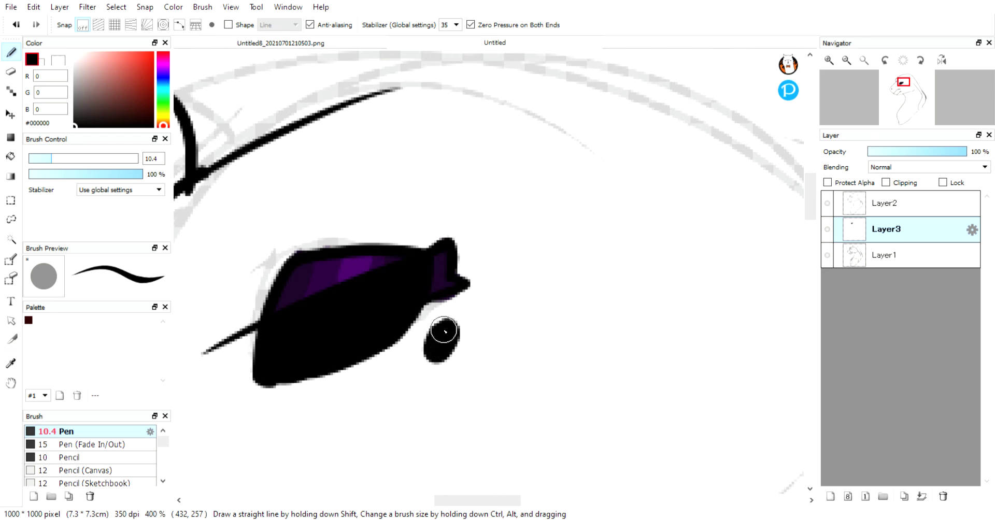
left_click(411, 374)
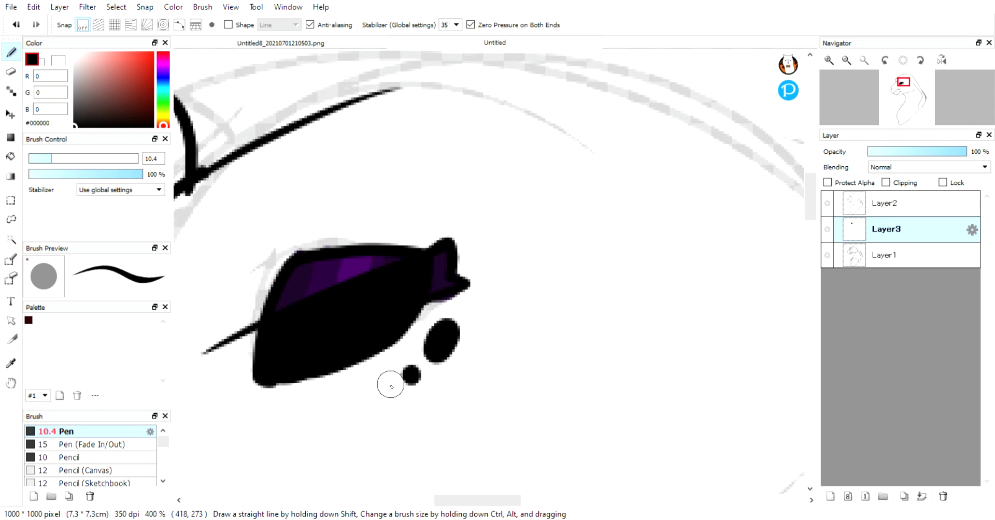
left_click_drag(356, 402, 377, 394)
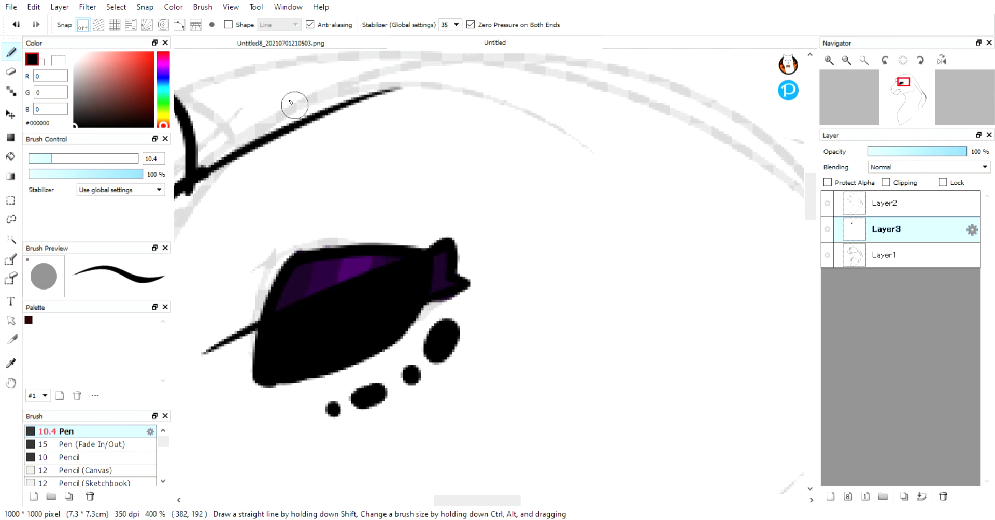
left_click(299, 46)
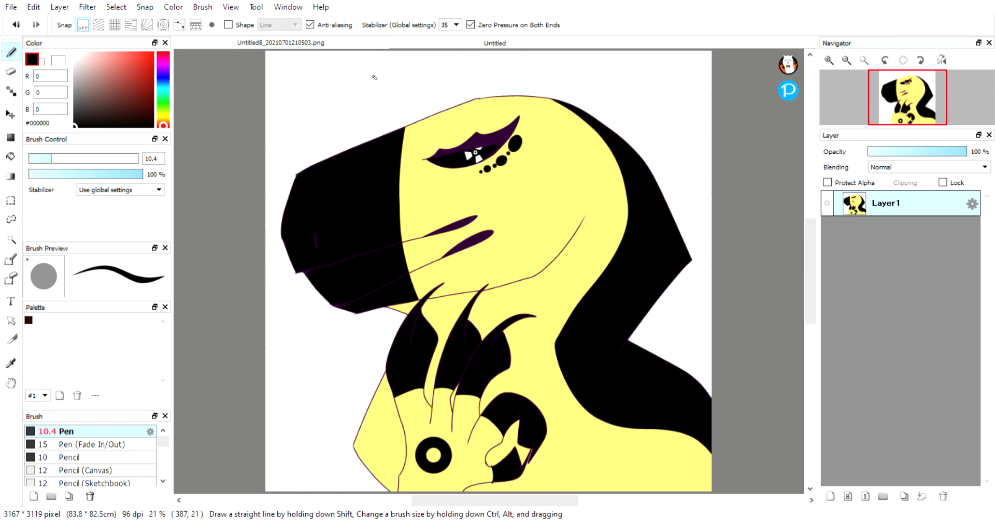
left_click(494, 46)
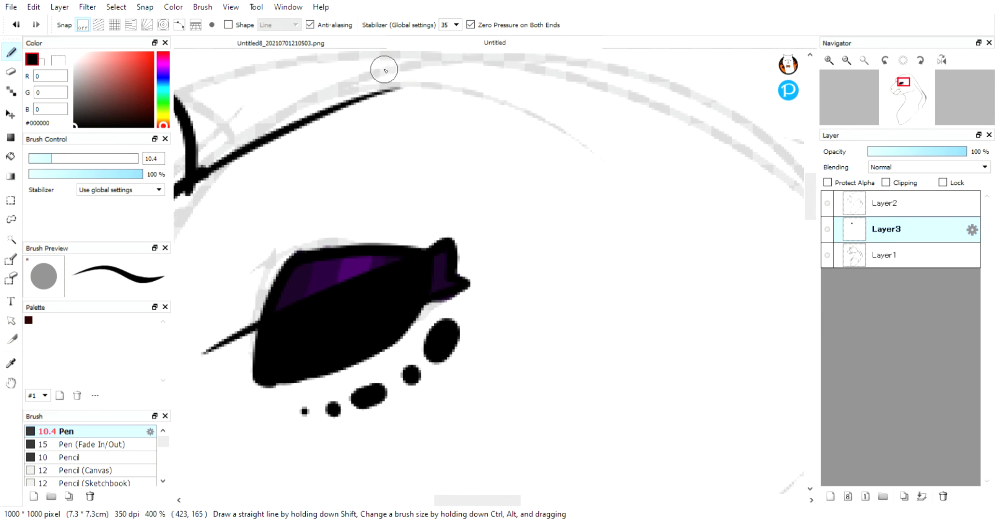
- Add a new layer and place it directly beneath the eye's layer, above the faded sketch
left_click(415, 44)
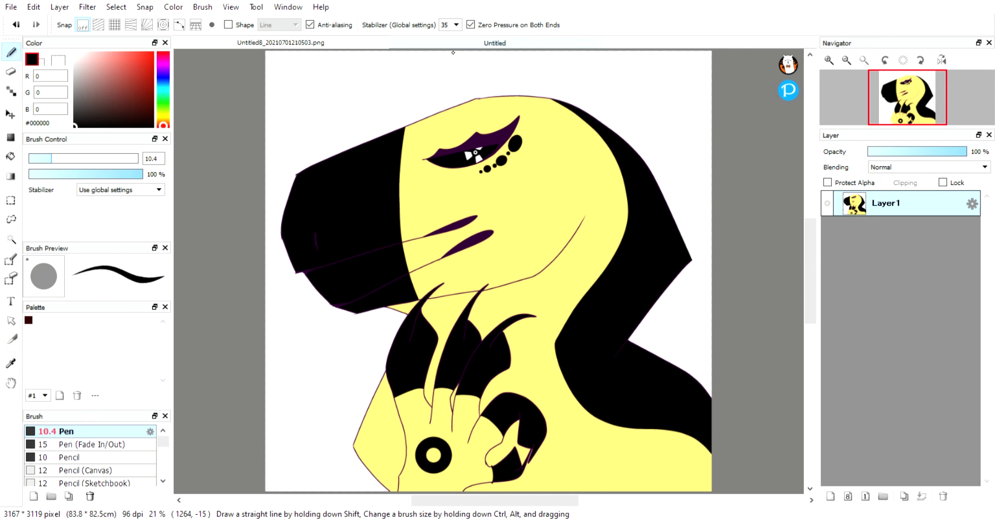
key("ctrl+Tab")
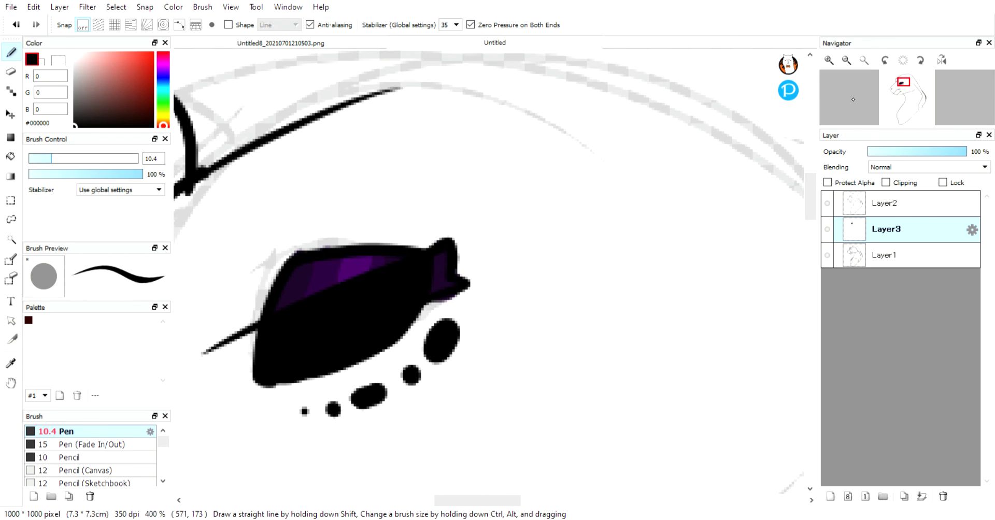
left_click(854, 67)
left_click(855, 68)
left_click(855, 67)
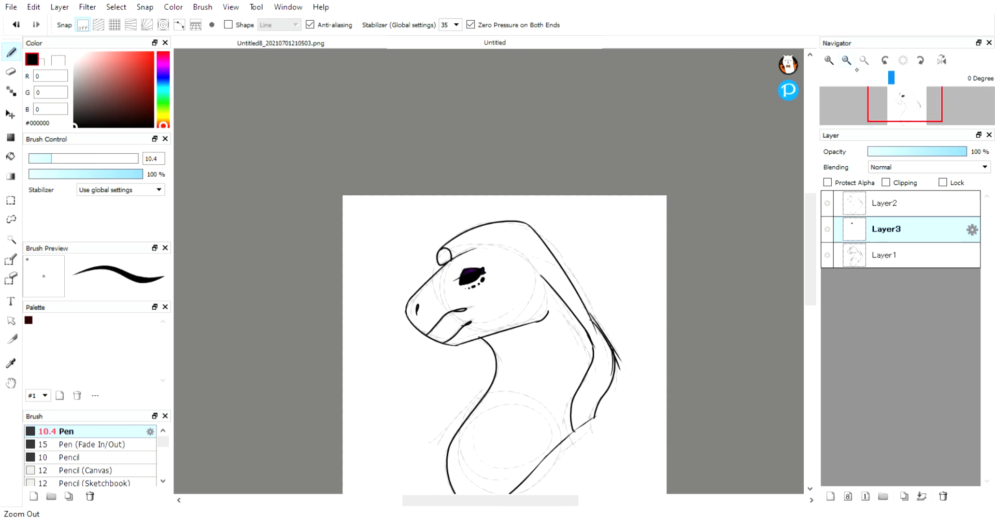
left_click(830, 496)
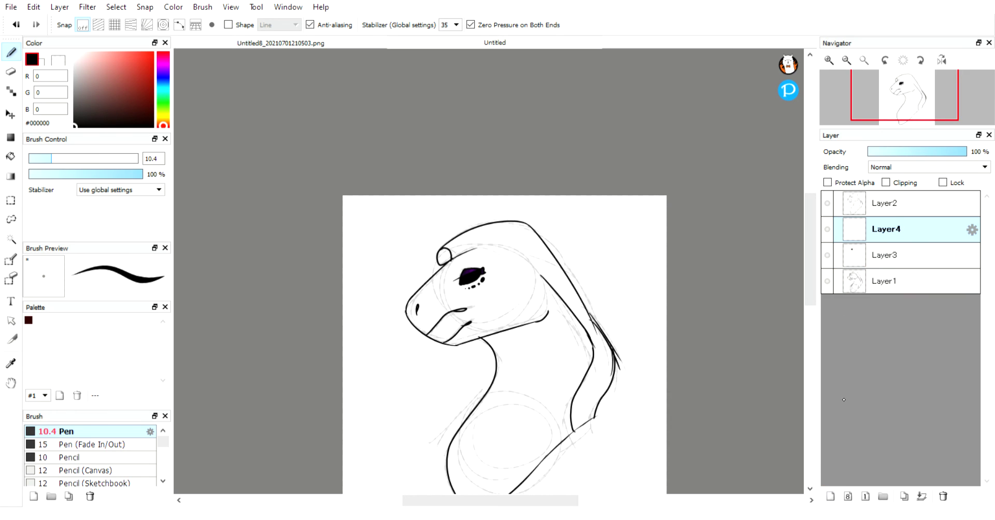
left_click_drag(889, 238, 885, 262)
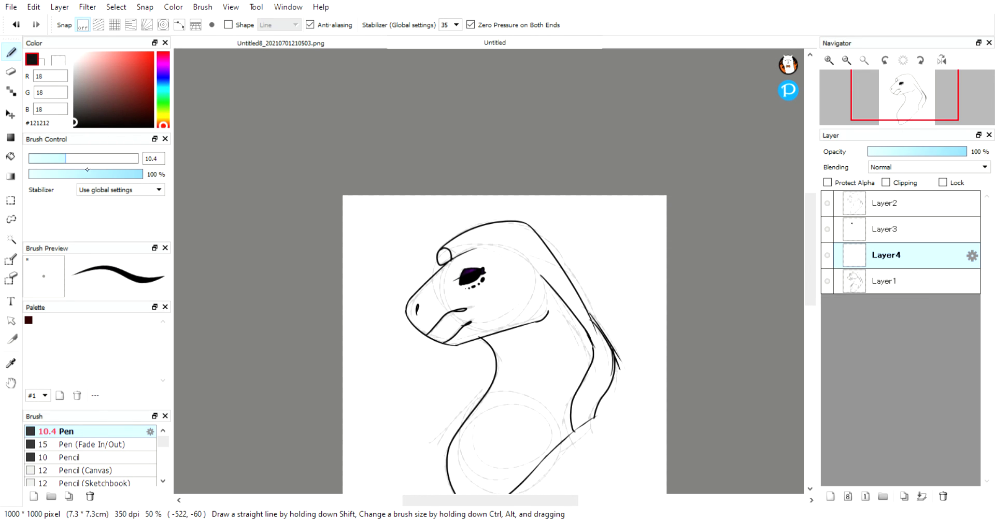
left_click_drag(51, 159, 116, 159)
left_click_drag(410, 309, 452, 340)
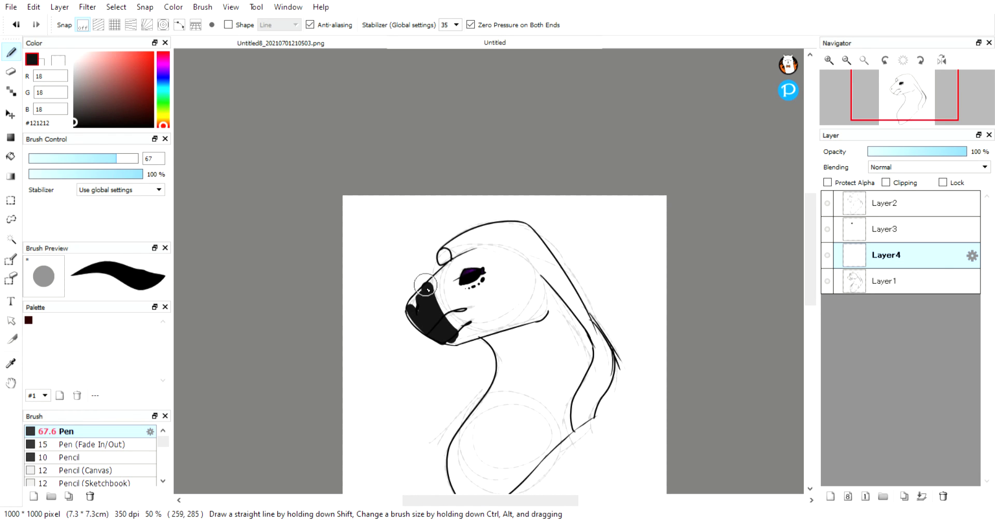
key("ctrl+z")
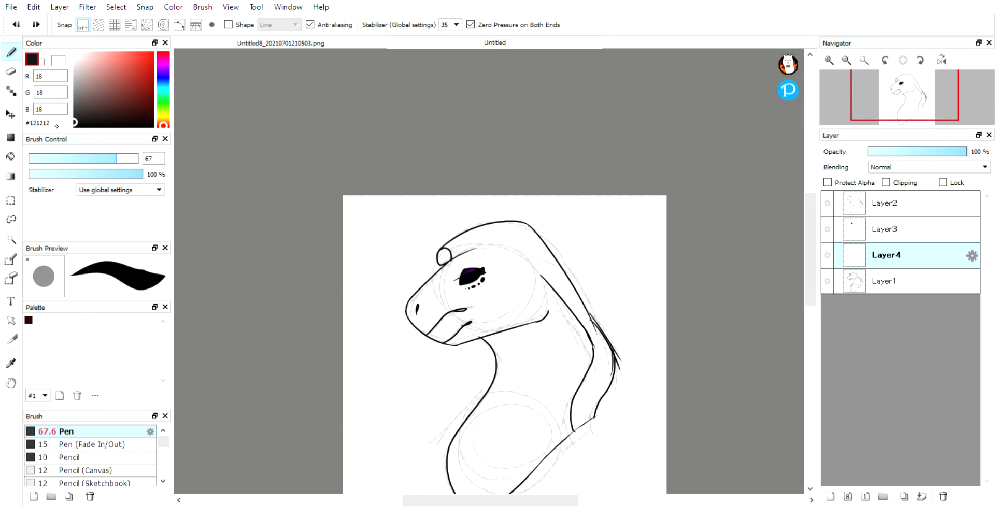
- Paint a broad diagonal band in near-black #121212 over the whole snout with the Pen at size 154
left_click_drag(133, 159, 138, 159)
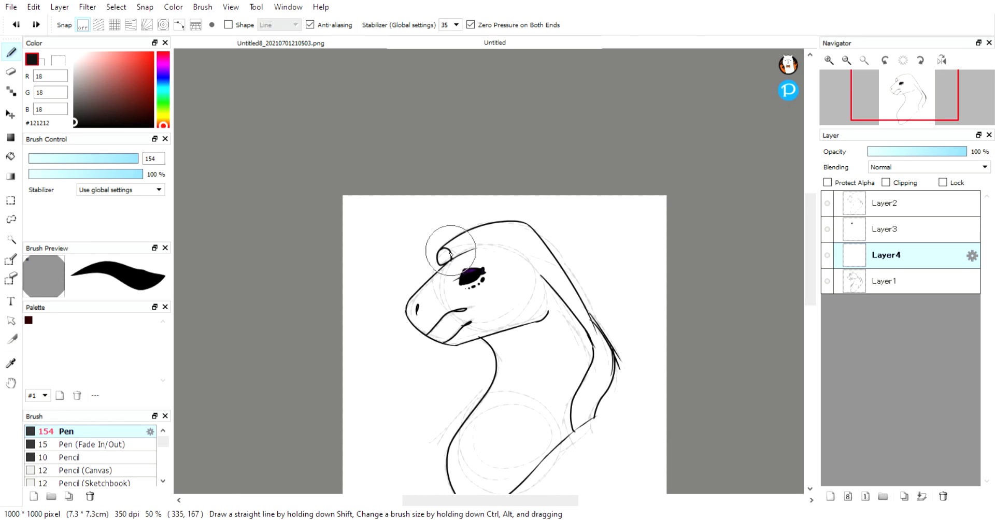
left_click_drag(422, 300, 464, 347)
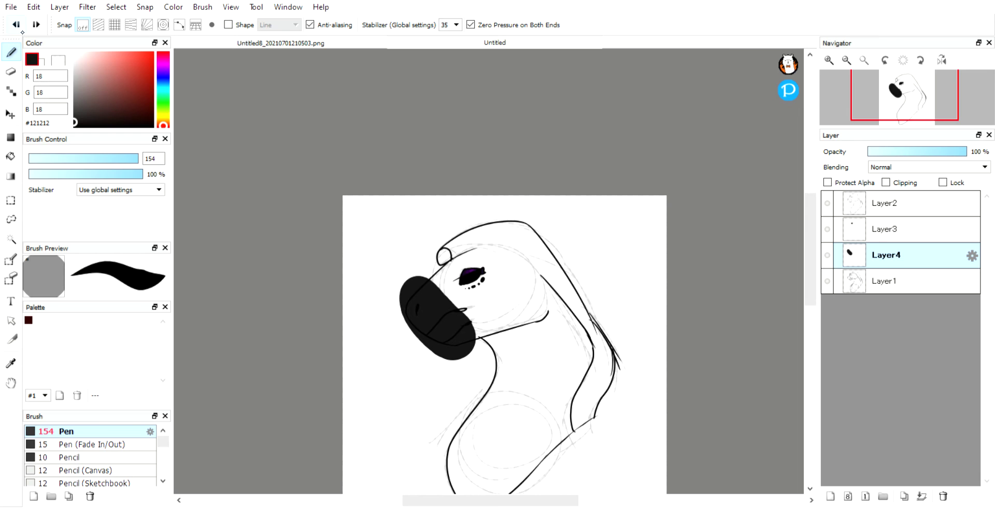
key("ctrl+z")
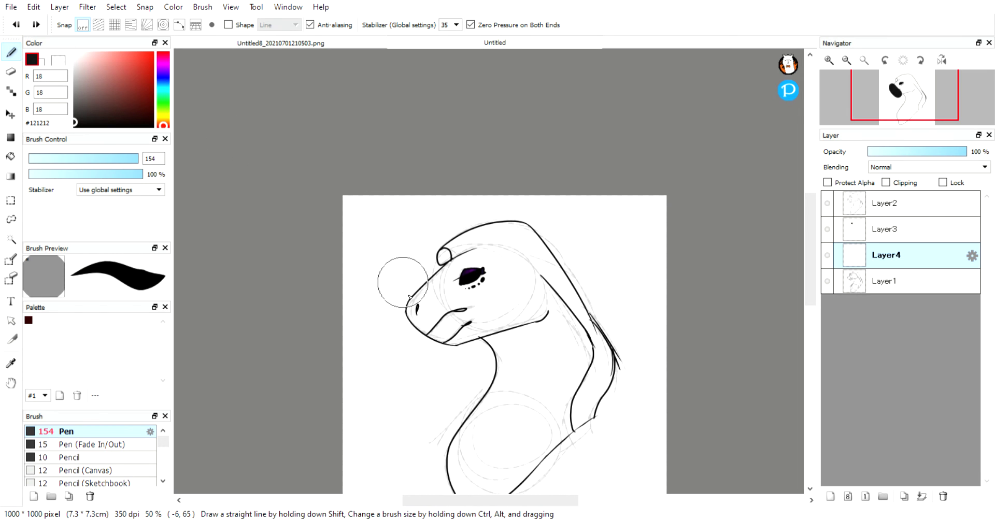
mouse_move(460, 355)
left_mouse_down()
mouse_move(402, 269)
mouse_move(417, 248)
mouse_move(411, 271)
left_mouse_up()
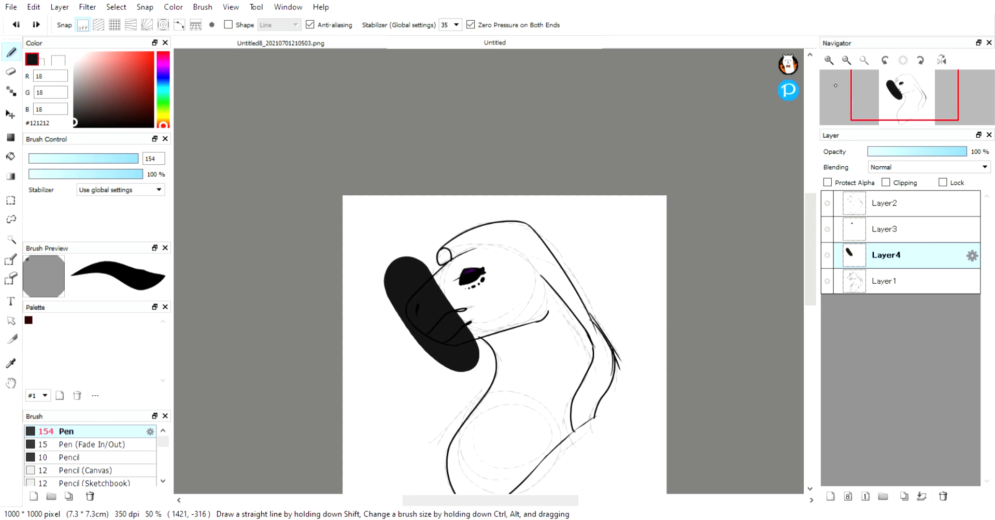
- Roughly cut away the dark band below the jaw and in front of the snout with the Eraser at size 55.9
left_click(829, 60)
left_click(829, 60)
mouse_move(912, 111)
left_mouse_down()
mouse_move(924, 109)
mouse_move(905, 103)
left_mouse_up()
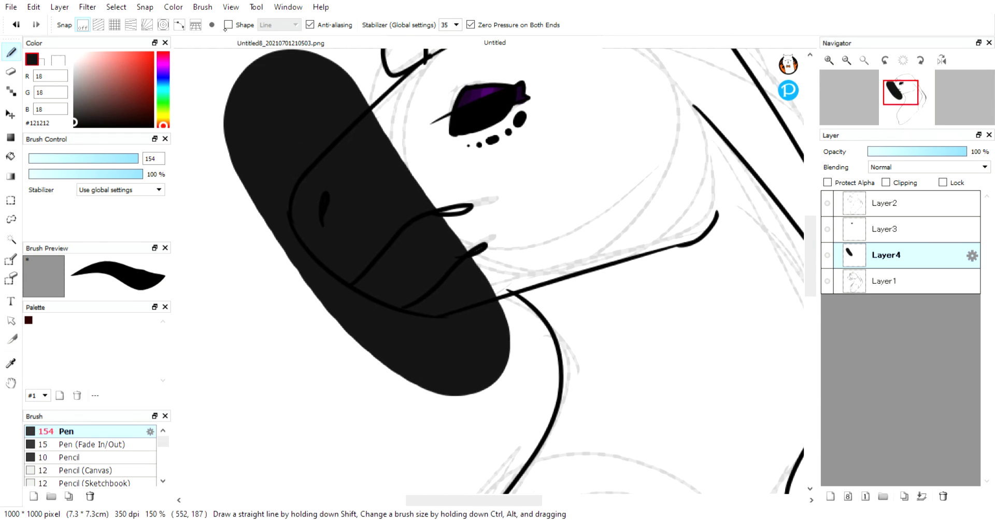
left_click(11, 71)
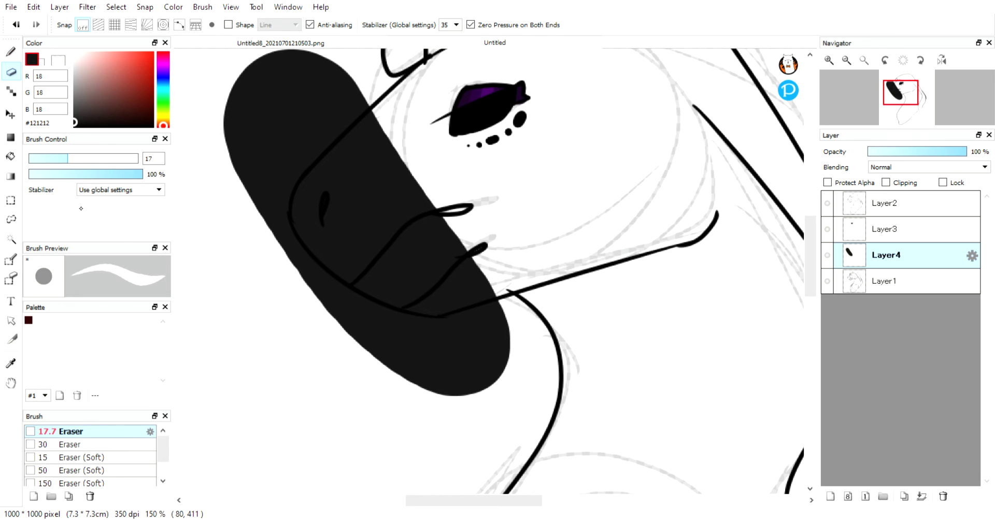
left_click_drag(90, 165, 113, 158)
left_click_drag(533, 354, 380, 386)
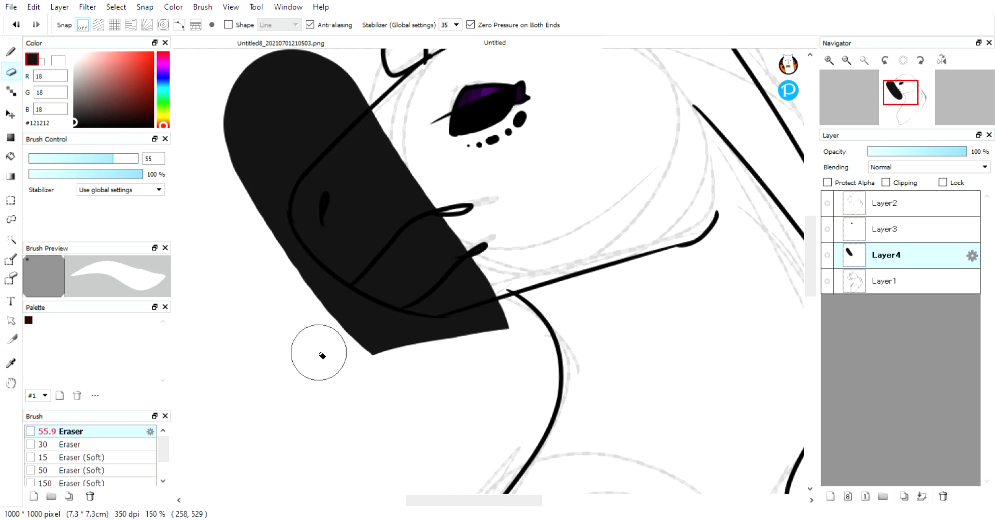
mouse_move(256, 245)
left_mouse_down()
mouse_move(390, 355)
mouse_move(432, 369)
left_mouse_up()
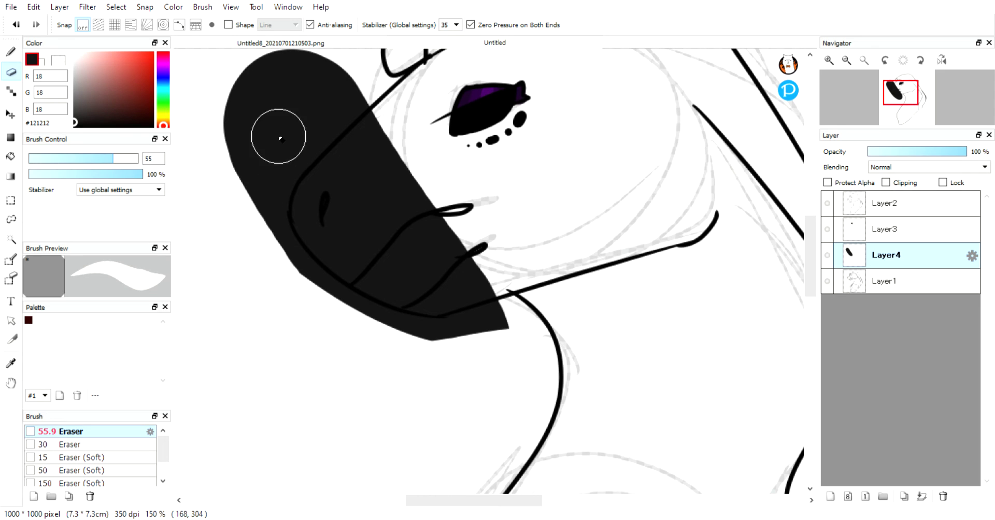
mouse_move(302, 49)
left_mouse_down()
mouse_move(167, 163)
mouse_move(181, 175)
left_mouse_up()
left_click_drag(356, 51, 192, 179)
mouse_move(278, 116)
left_mouse_down()
mouse_move(220, 193)
mouse_move(306, 122)
mouse_move(211, 215)
mouse_move(244, 193)
mouse_move(278, 282)
mouse_move(282, 138)
mouse_move(303, 304)
mouse_move(289, 124)
mouse_move(339, 69)
mouse_move(249, 257)
left_mouse_up()
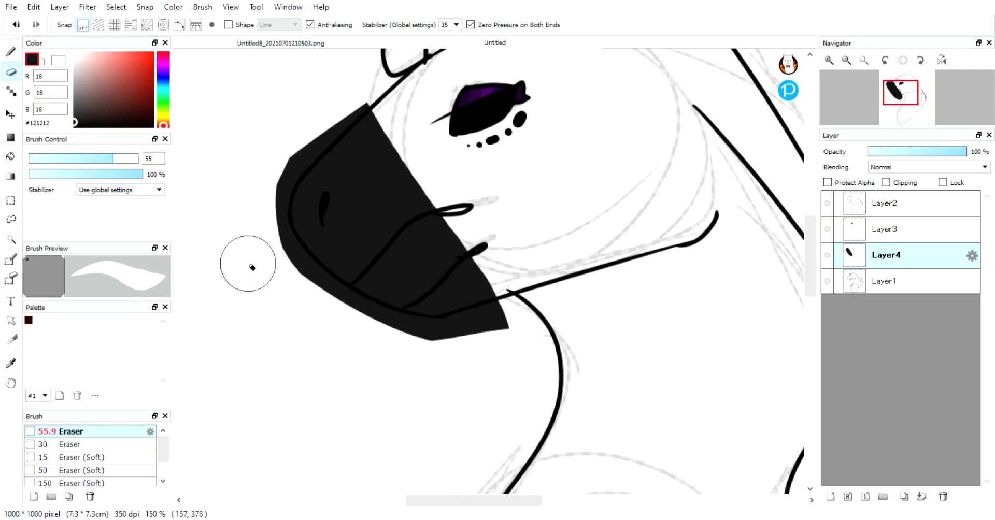
- Erase the remaining dark paint outside the line art so the snout marking follows the forehead, nose and jaw outline
mouse_move(413, 349)
left_mouse_down()
mouse_move(443, 342)
mouse_move(446, 351)
mouse_move(518, 313)
mouse_move(410, 361)
mouse_move(527, 326)
mouse_move(423, 348)
mouse_move(518, 316)
mouse_move(444, 346)
mouse_move(410, 342)
left_mouse_up()
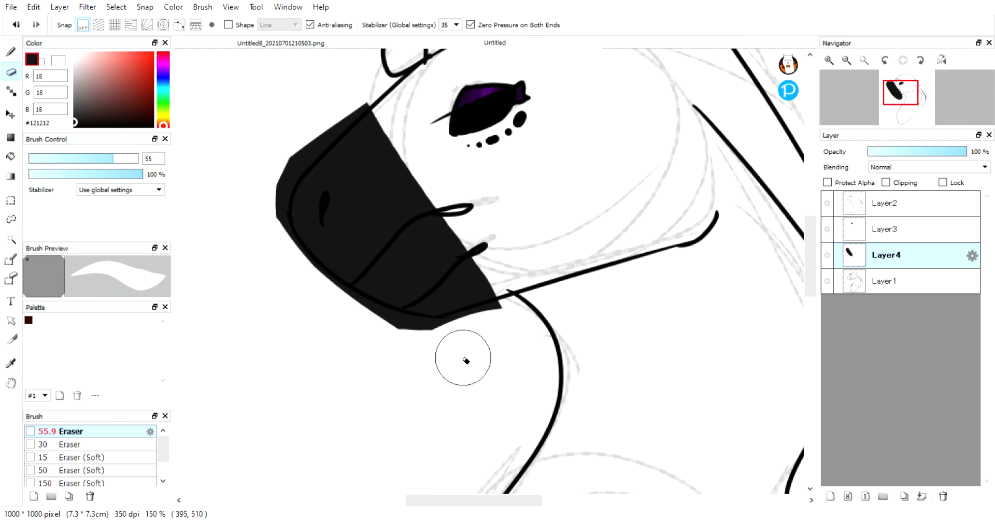
left_click_drag(400, 336, 456, 350)
left_click_drag(284, 150, 335, 104)
mouse_move(284, 169)
left_mouse_down()
mouse_move(356, 83)
mouse_move(277, 173)
mouse_move(322, 129)
mouse_move(366, 105)
mouse_move(349, 106)
mouse_move(269, 204)
mouse_move(302, 155)
mouse_move(295, 248)
mouse_move(352, 323)
mouse_move(275, 197)
mouse_move(294, 259)
left_mouse_up()
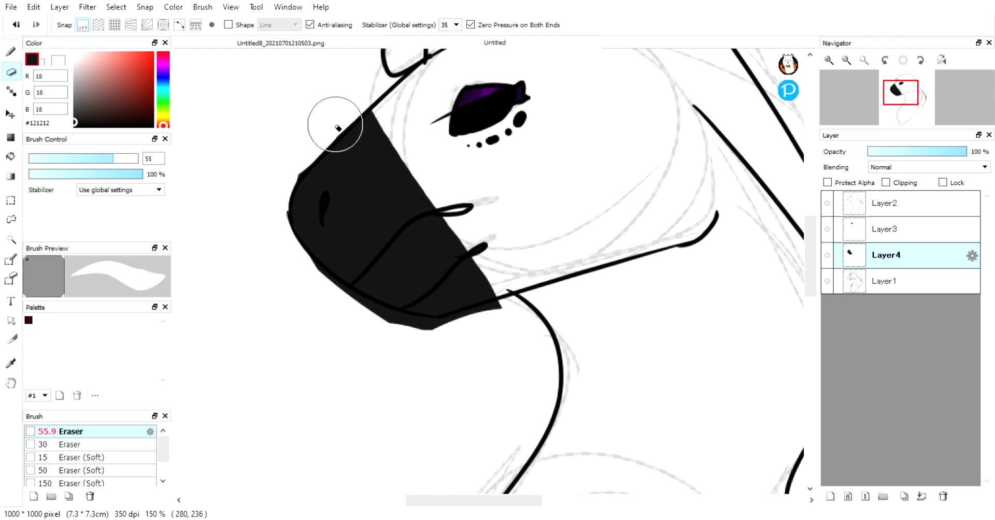
mouse_move(300, 171)
left_mouse_down()
mouse_move(281, 212)
mouse_move(320, 200)
mouse_move(285, 206)
mouse_move(304, 262)
mouse_move(349, 298)
mouse_move(307, 260)
mouse_move(390, 315)
mouse_move(353, 297)
mouse_move(459, 325)
mouse_move(348, 328)
mouse_move(435, 343)
mouse_move(402, 327)
mouse_move(442, 327)
mouse_move(415, 324)
mouse_move(436, 320)
mouse_move(369, 317)
mouse_move(462, 325)
mouse_move(455, 309)
mouse_move(445, 311)
mouse_move(458, 322)
mouse_move(445, 325)
mouse_move(521, 308)
mouse_move(430, 331)
left_mouse_up()
left_click(23, 26)
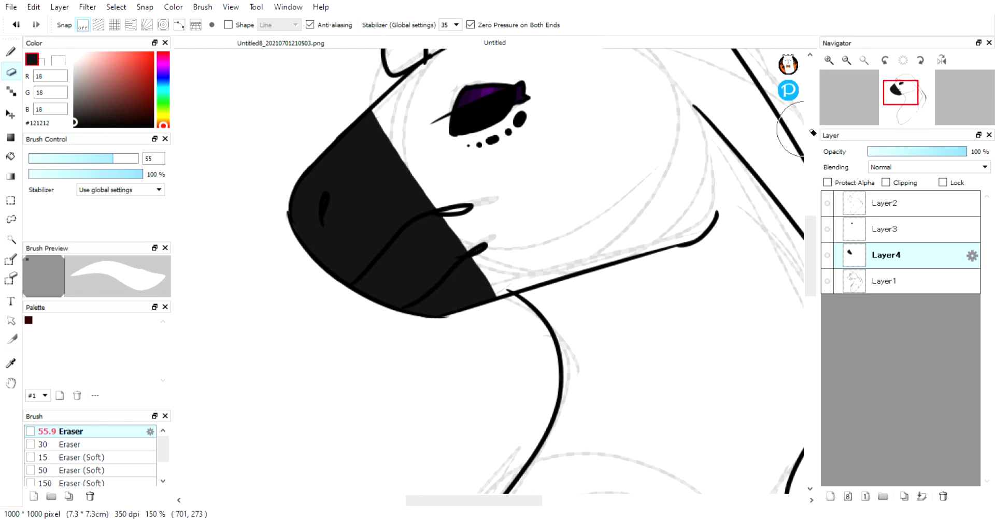
- Following the reference drawing, reshape the back edge of the dark snout marking into a slight curve with the Pen and Eraser
mouse_move(881, 123)
mouse_move(907, 115)
left_mouse_down()
mouse_move(912, 101)
mouse_move(902, 99)
left_mouse_up()
left_click(846, 60)
left_click(845, 60)
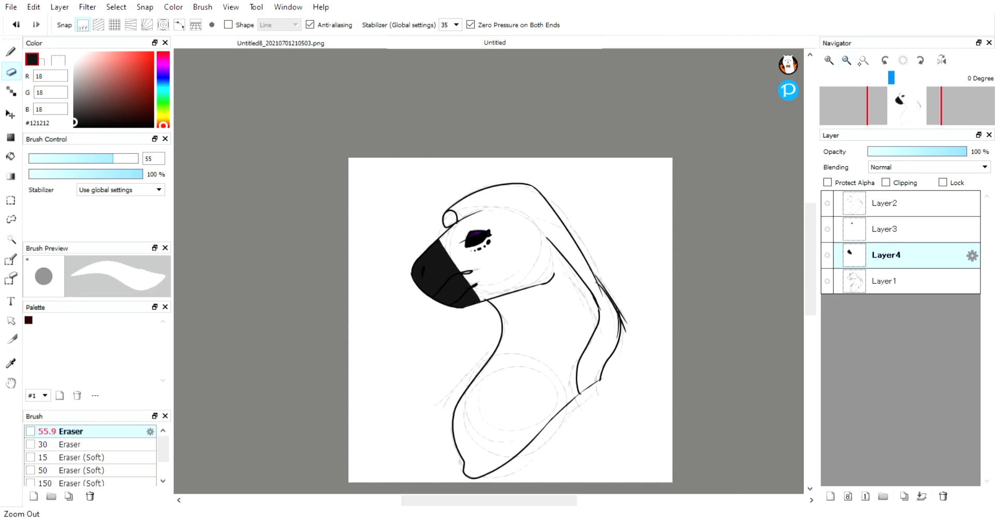
left_click(501, 42)
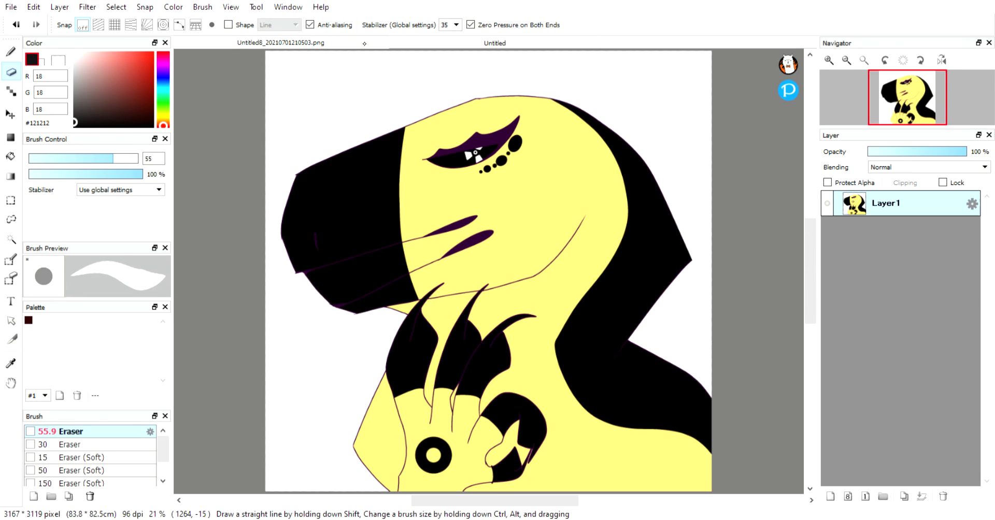
left_click(502, 43)
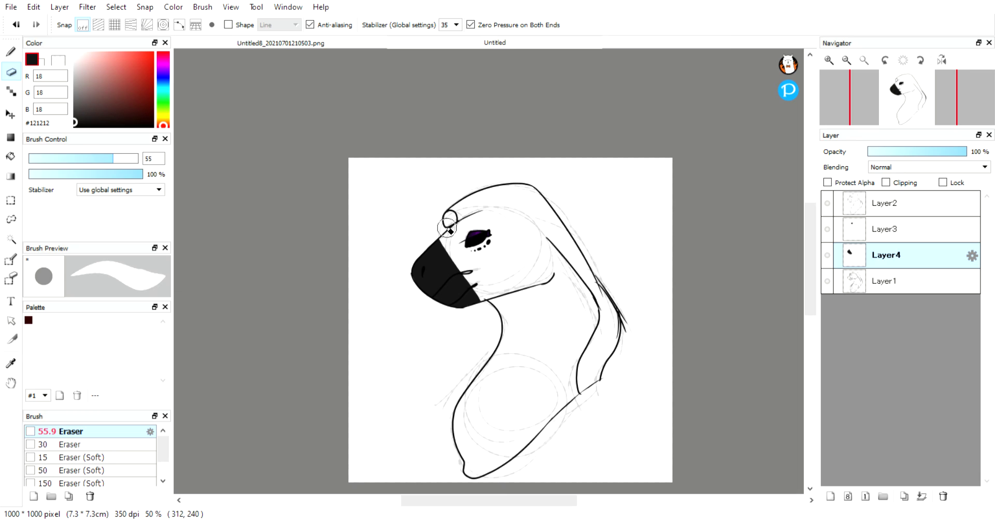
left_click_drag(445, 237, 473, 285)
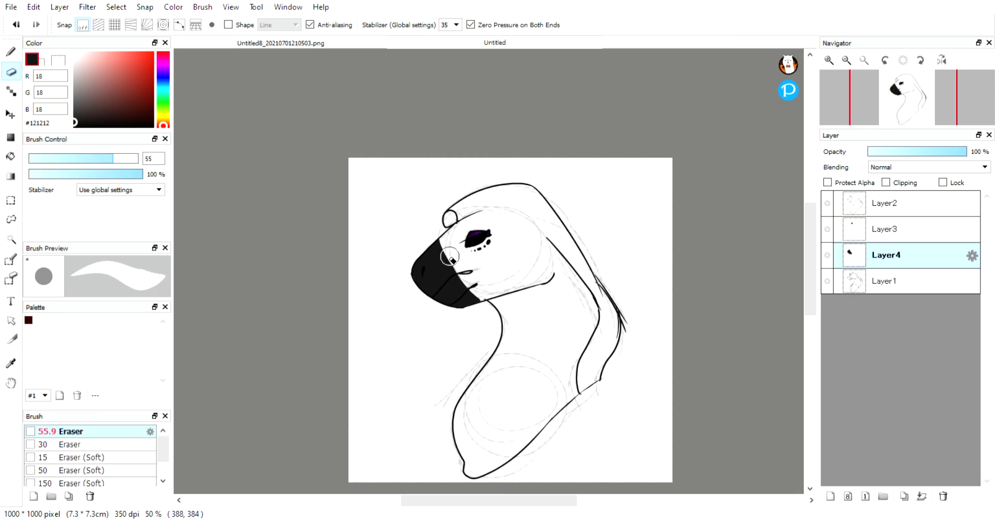
left_click_drag(444, 255, 467, 266)
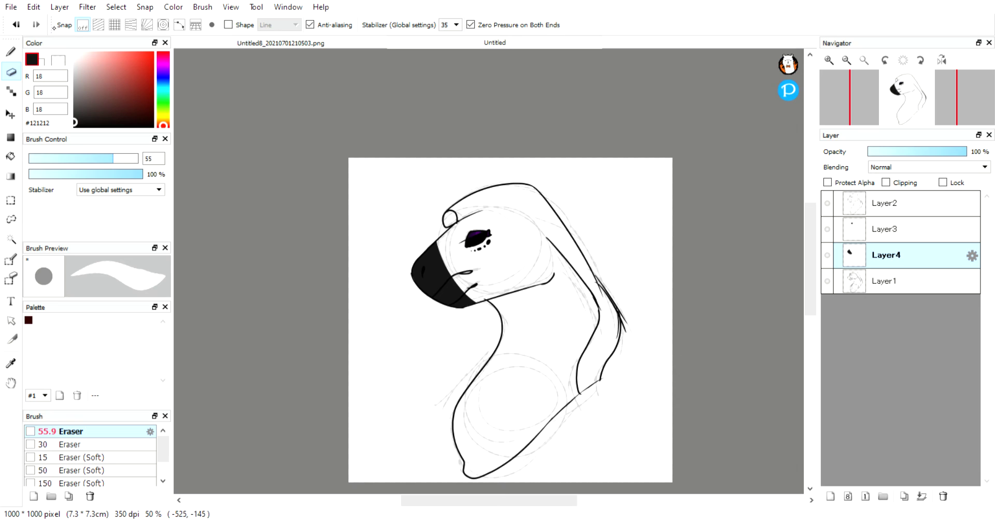
key("ctrl+z")
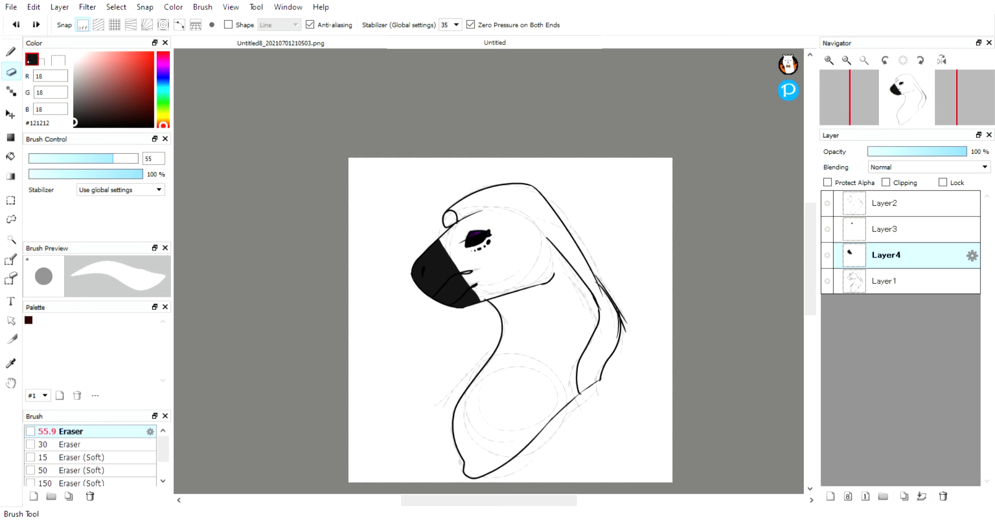
key("b")
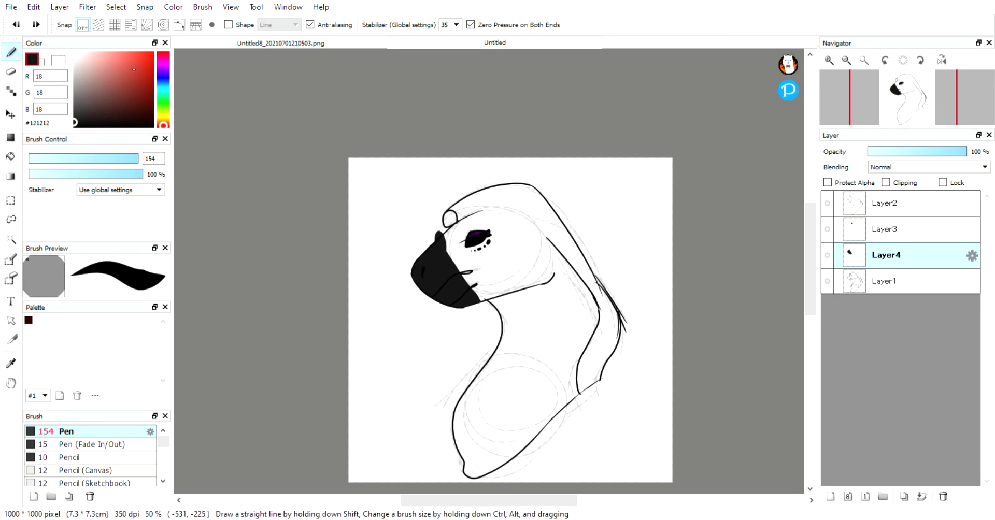
key("e")
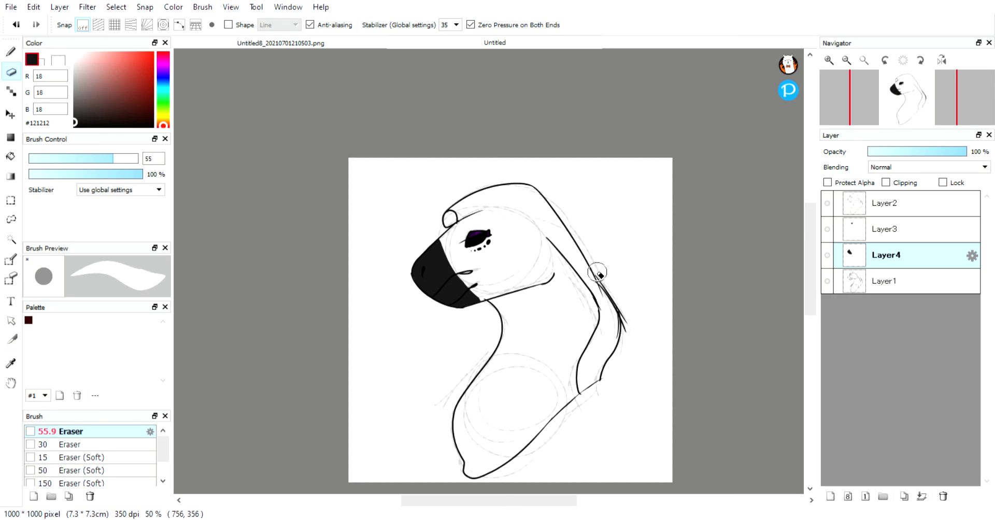
- Add a new layer beneath the snout marking's layer and sample yellow #FFE26F from the reference drawing for the Pen
left_click(839, 505)
left_click_drag(881, 255, 882, 301)
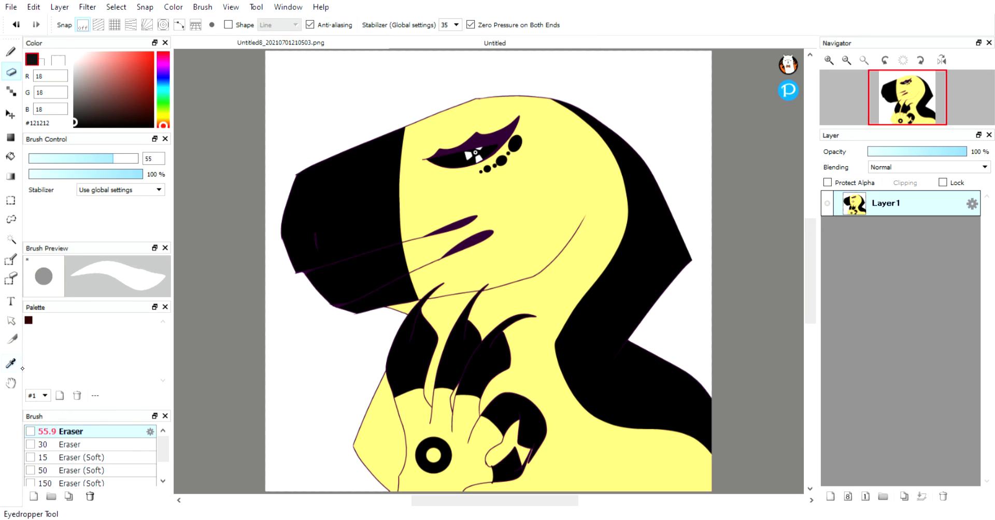
left_click(11, 363)
left_click(588, 209)
left_click(11, 52)
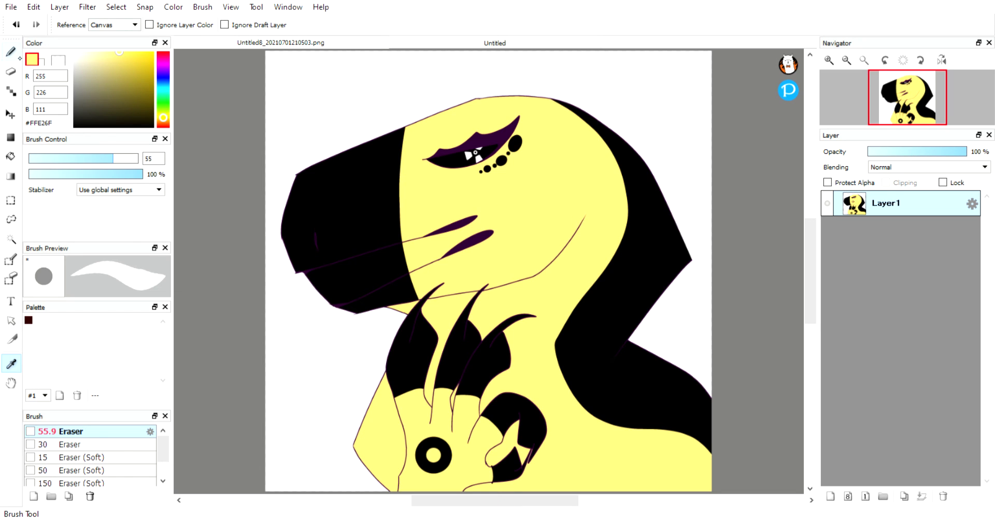
left_click(12, 52)
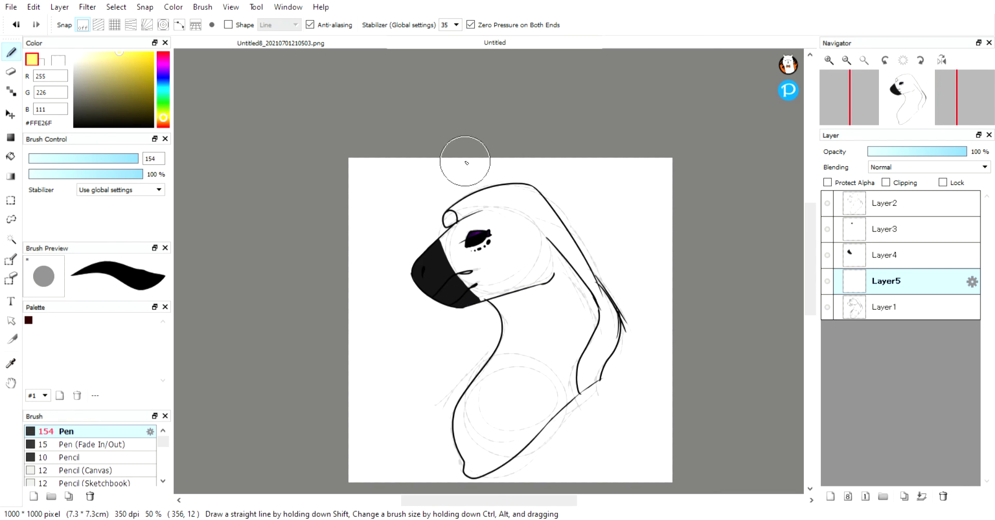
- Paint the face yellow behind the snout marking, from the brow to the jawline, with the Pen at size 154
left_click_drag(439, 253, 470, 222)
left_click(16, 25)
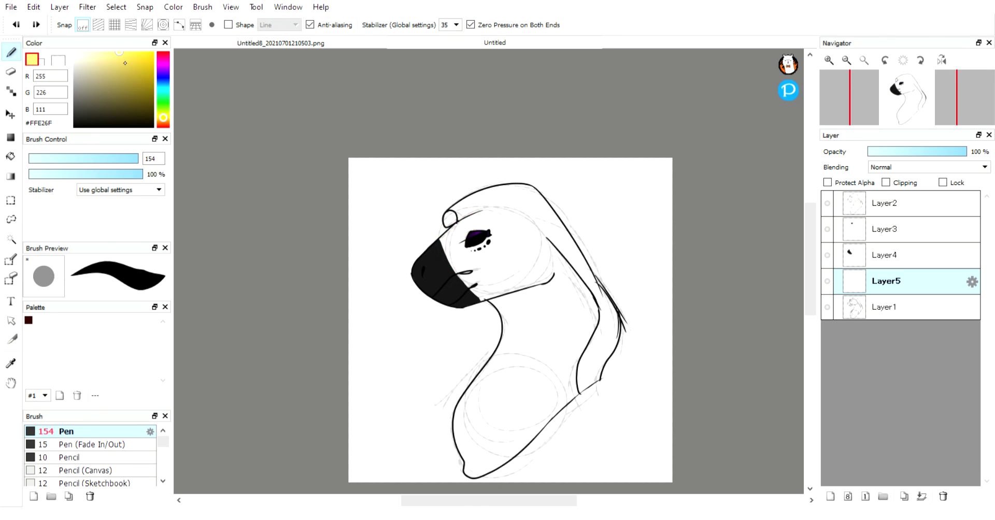
mouse_move(466, 254)
left_mouse_down()
mouse_move(479, 242)
mouse_move(455, 255)
mouse_move(449, 247)
mouse_move(461, 236)
mouse_move(443, 252)
mouse_move(502, 220)
mouse_move(516, 220)
mouse_move(536, 243)
mouse_move(536, 256)
mouse_move(510, 272)
mouse_move(458, 289)
mouse_move(505, 243)
mouse_move(474, 233)
mouse_move(487, 238)
mouse_move(481, 297)
mouse_move(495, 290)
mouse_move(519, 226)
left_mouse_up()
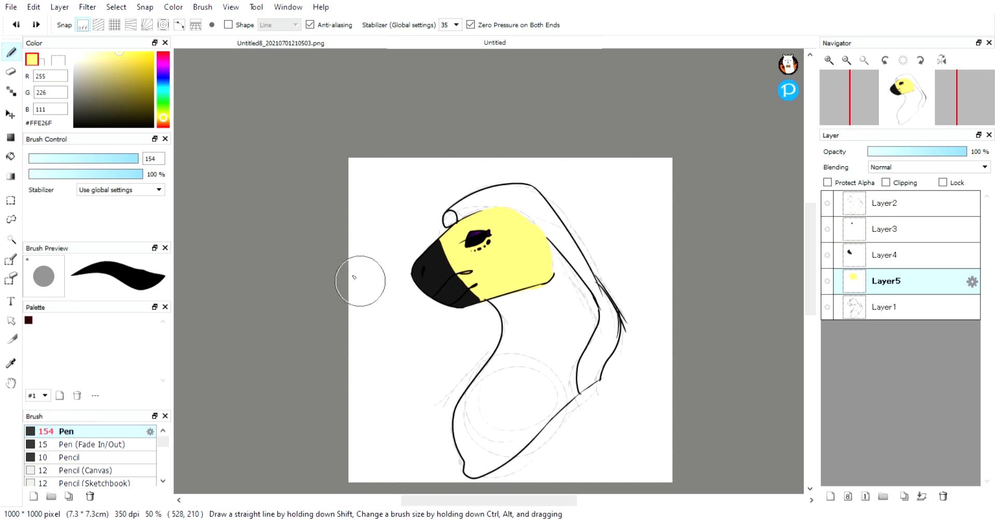
- Check the reference drawing and paint the whole neck yellow, from below the jaw to the lower body edge and the mane's inner line
left_click(282, 42)
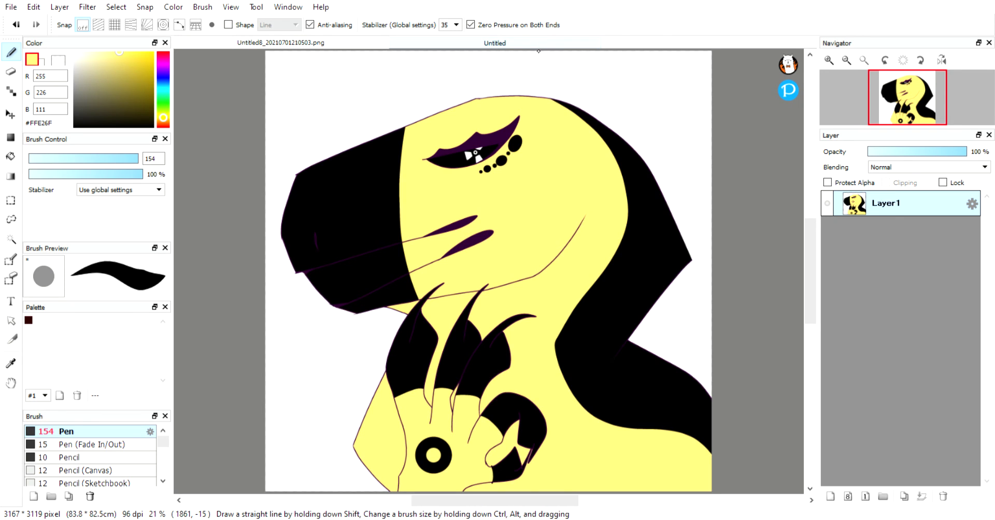
left_click(538, 46)
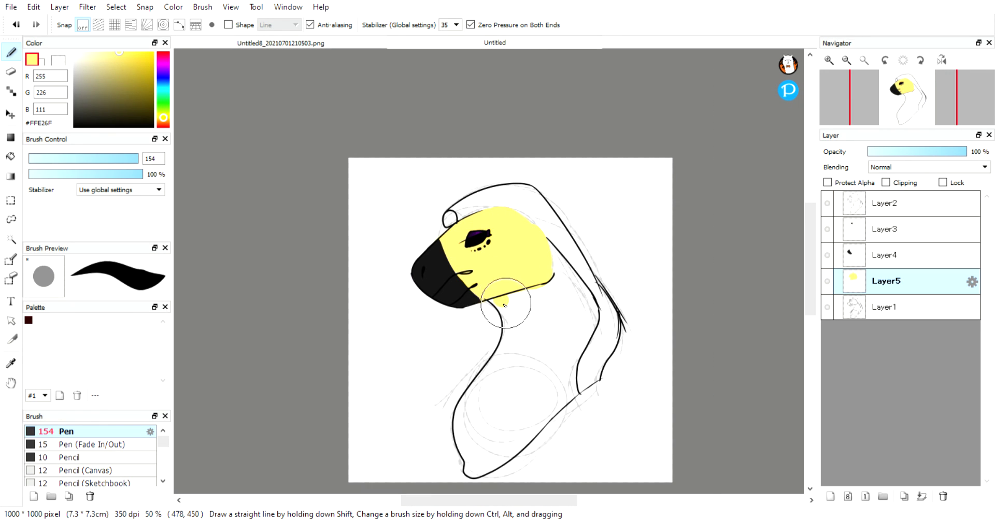
mouse_move(504, 299)
left_mouse_down()
mouse_move(515, 331)
mouse_move(473, 406)
mouse_move(487, 384)
mouse_move(468, 441)
mouse_move(465, 430)
mouse_move(473, 469)
mouse_move(547, 400)
mouse_move(552, 319)
mouse_move(522, 307)
mouse_move(539, 297)
mouse_move(514, 307)
mouse_move(525, 297)
mouse_move(532, 374)
mouse_move(510, 382)
mouse_move(486, 441)
mouse_move(528, 399)
mouse_move(514, 448)
mouse_move(503, 455)
mouse_move(563, 389)
mouse_move(566, 364)
mouse_move(564, 400)
left_mouse_up()
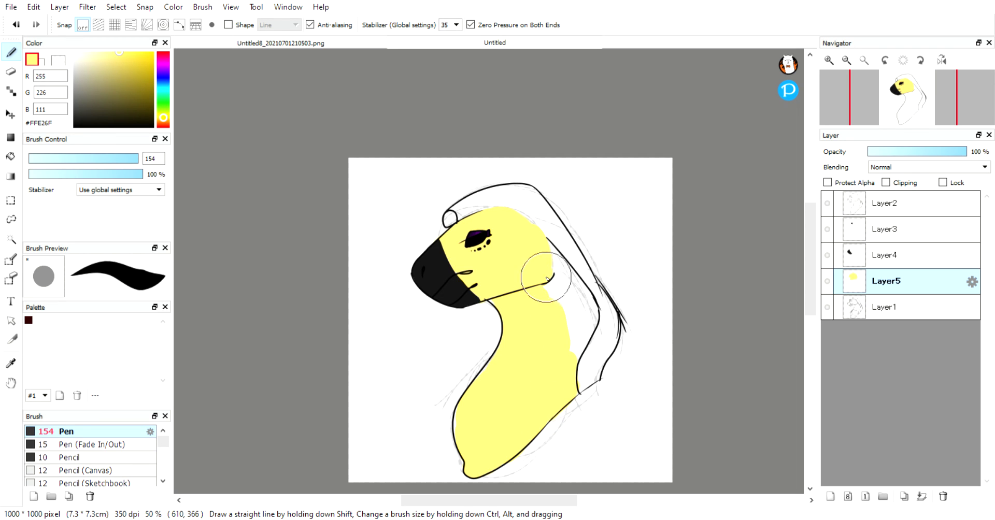
mouse_move(551, 249)
left_mouse_down()
mouse_move(590, 307)
mouse_move(558, 260)
mouse_move(588, 329)
mouse_move(586, 302)
mouse_move(590, 317)
mouse_move(568, 368)
mouse_move(576, 328)
mouse_move(557, 312)
mouse_move(587, 329)
left_mouse_up()
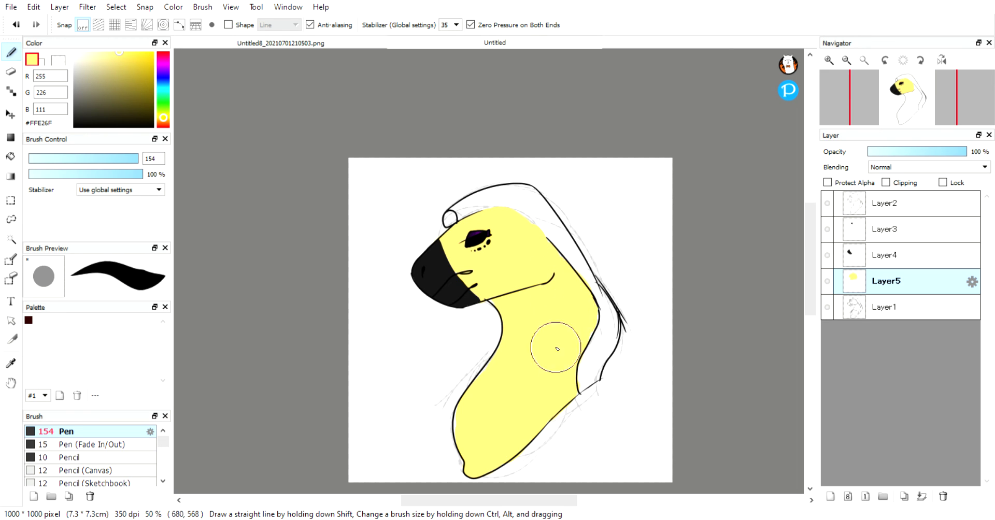
left_click(306, 43)
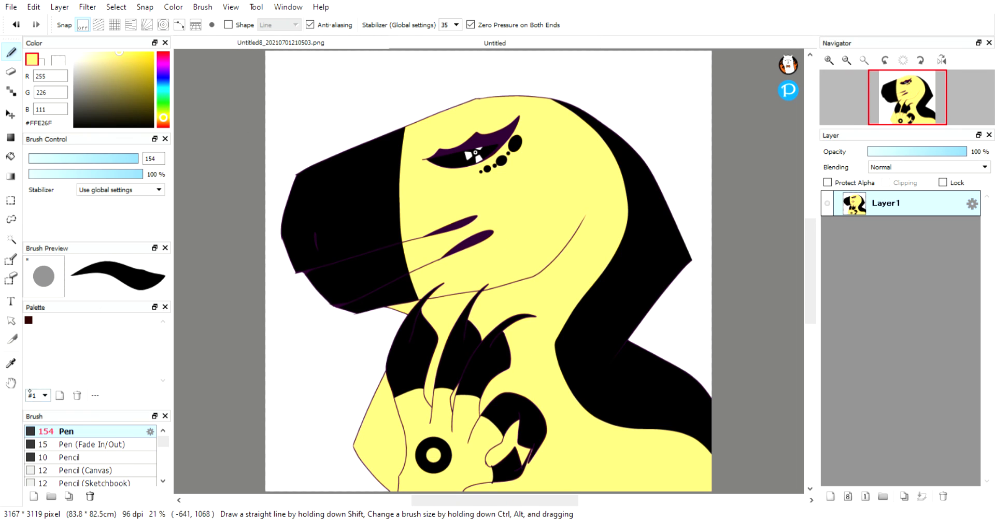
left_click(11, 363)
left_click(579, 363)
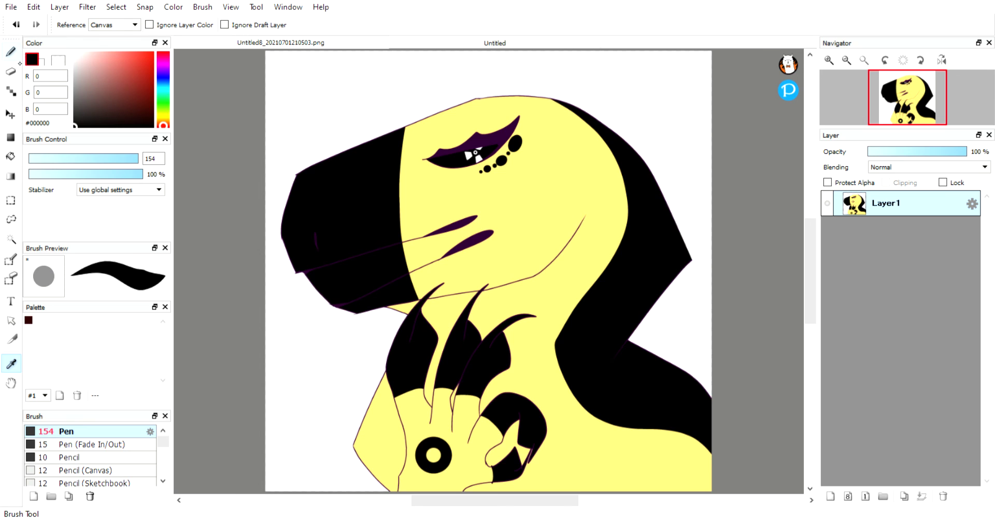
left_click(15, 57)
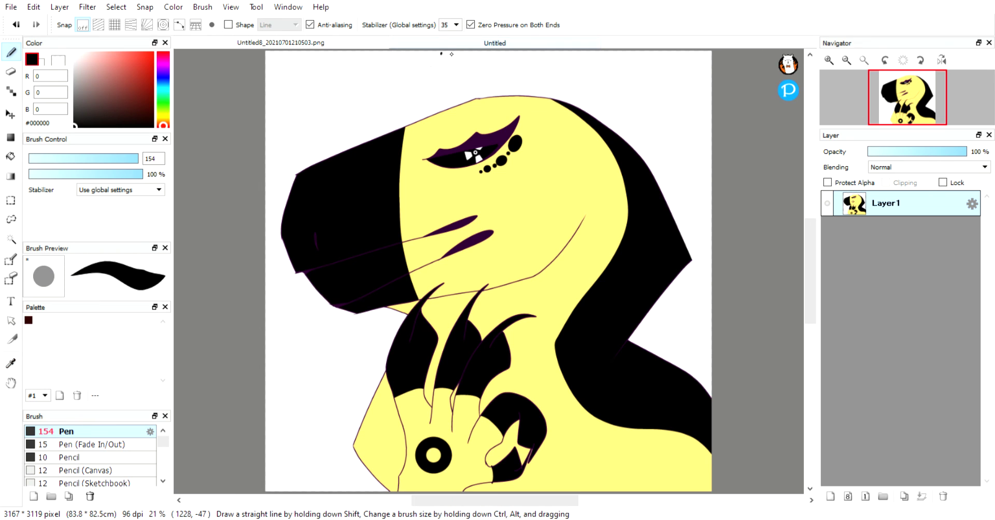
left_click(442, 45)
left_click_drag(459, 212, 461, 212)
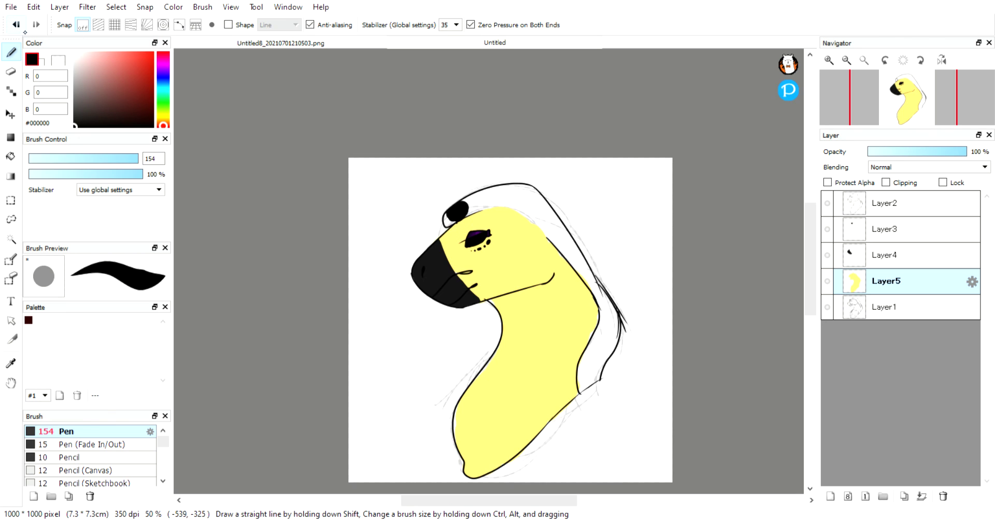
left_click(16, 25)
- Sample the dark color #121212 from the snout marking for the Pen
left_click(11, 363)
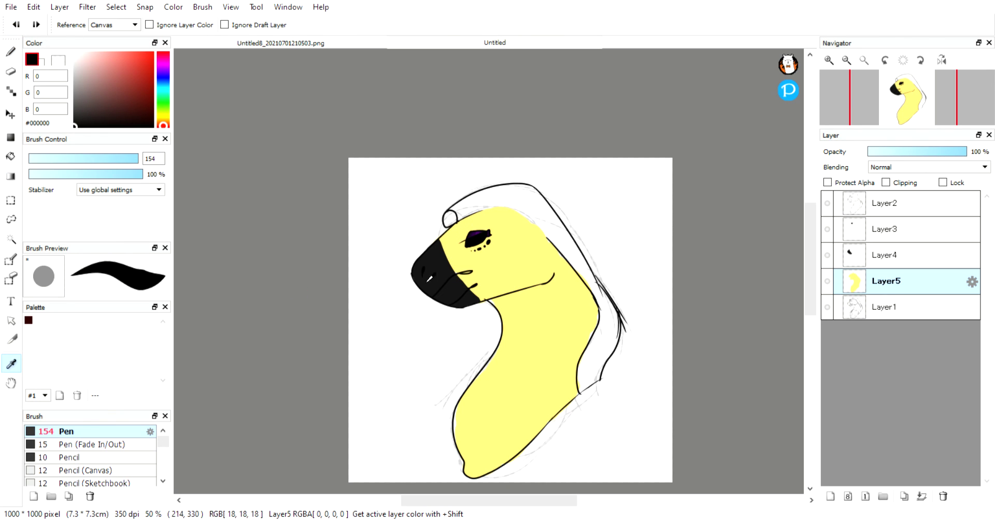
left_click(10, 51)
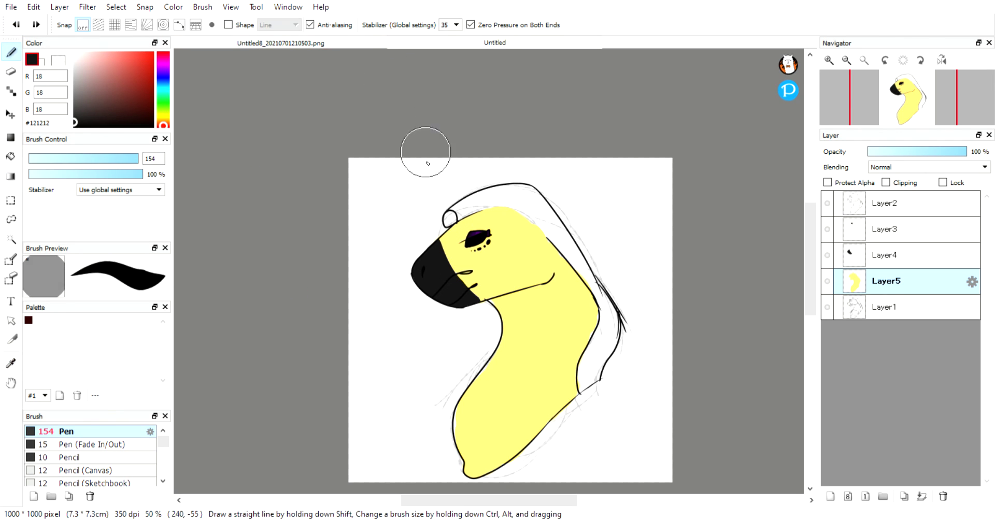
mouse_move(461, 211)
left_mouse_down()
mouse_move(451, 216)
mouse_move(501, 181)
mouse_move(518, 187)
left_mouse_up()
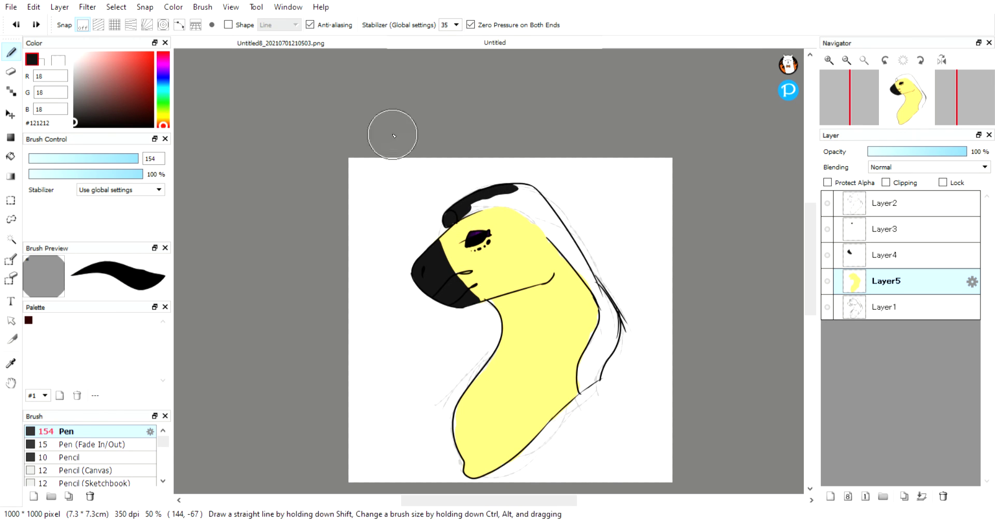
key("ctrl+z")
mouse_move(593, 280)
left_mouse_down()
mouse_move(610, 320)
mouse_move(589, 373)
left_mouse_up()
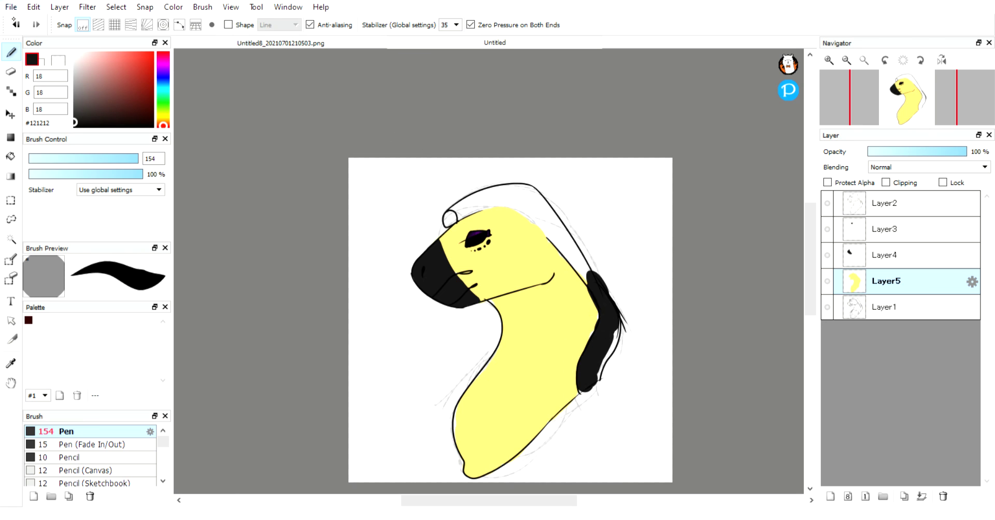
key("ctrl+z")
key("ctrl+z")
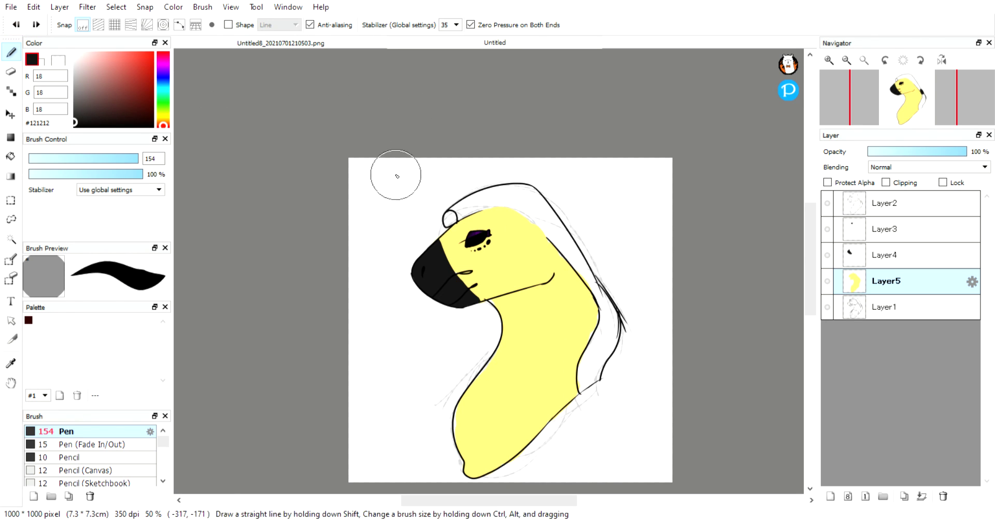
- Add a new layer beneath the yellow layer and paint the mane #121212 from the forehead curl down the back of the neck
left_click(831, 497)
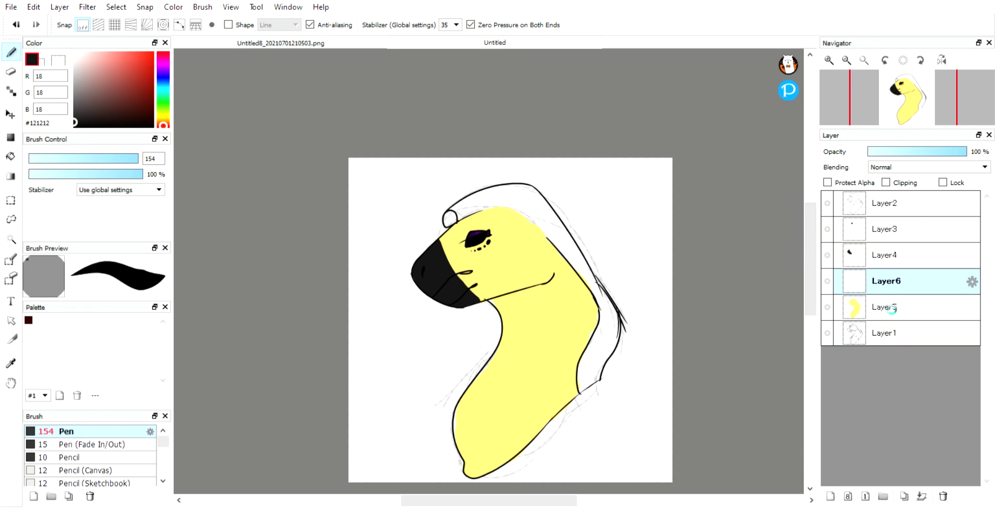
left_click_drag(891, 309, 891, 311)
mouse_move(533, 210)
left_mouse_down()
mouse_move(566, 247)
mouse_move(551, 220)
mouse_move(607, 310)
mouse_move(600, 298)
mouse_move(605, 336)
mouse_move(582, 288)
mouse_move(605, 305)
mouse_move(579, 382)
mouse_move(613, 326)
mouse_move(596, 377)
left_mouse_up()
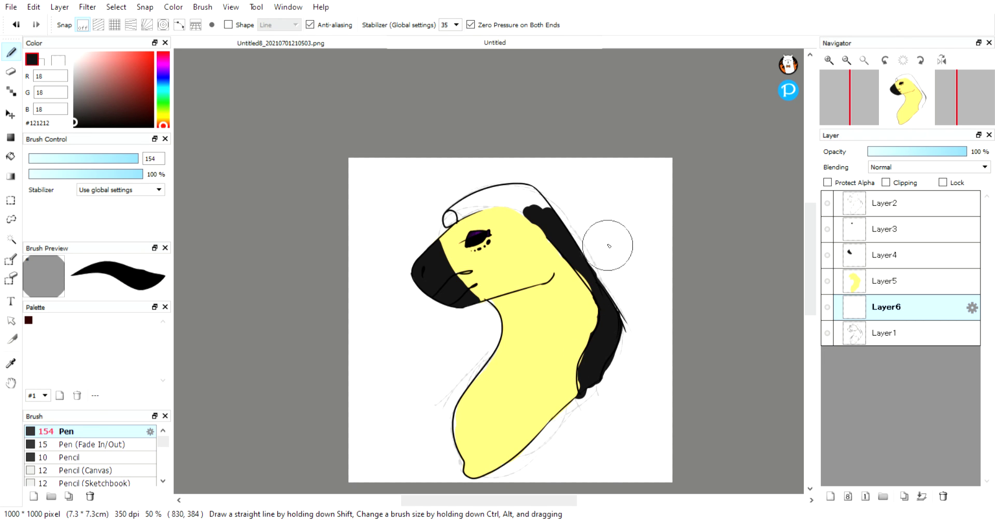
mouse_move(450, 213)
left_mouse_down()
mouse_move(511, 191)
mouse_move(538, 204)
mouse_move(516, 189)
mouse_move(541, 207)
mouse_move(489, 203)
mouse_move(464, 215)
mouse_move(493, 204)
left_mouse_up()
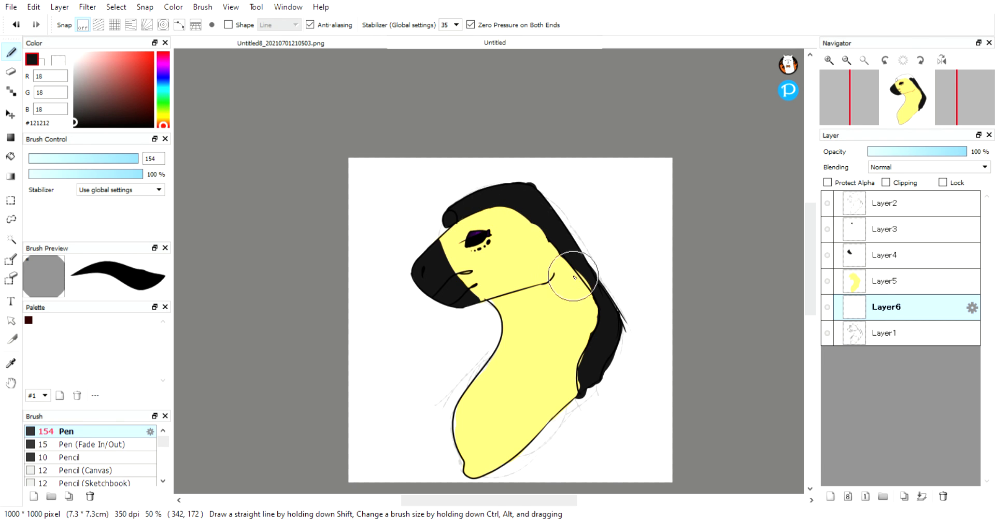
- Erase the dark paint outside the mane's outline above the forehead curl with the Eraser at size 7.7
left_click(838, 62)
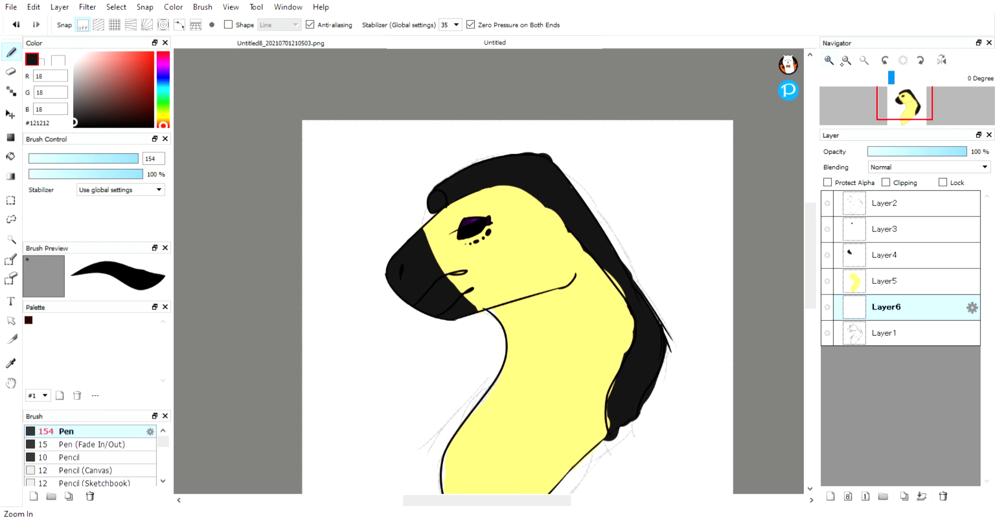
left_click(834, 62)
left_click(834, 62)
left_click(833, 62)
left_click_drag(907, 120, 901, 82)
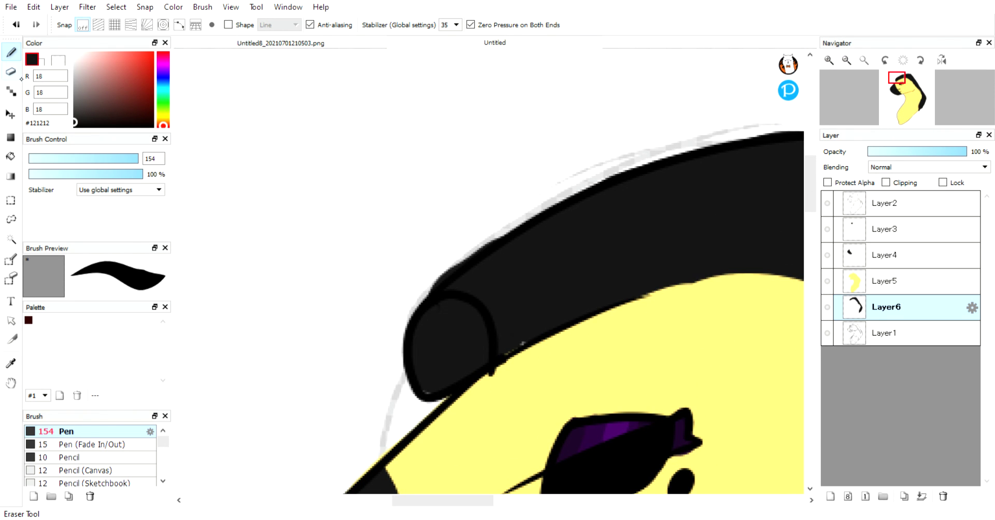
left_click(10, 71)
left_click_drag(51, 166, 46, 165)
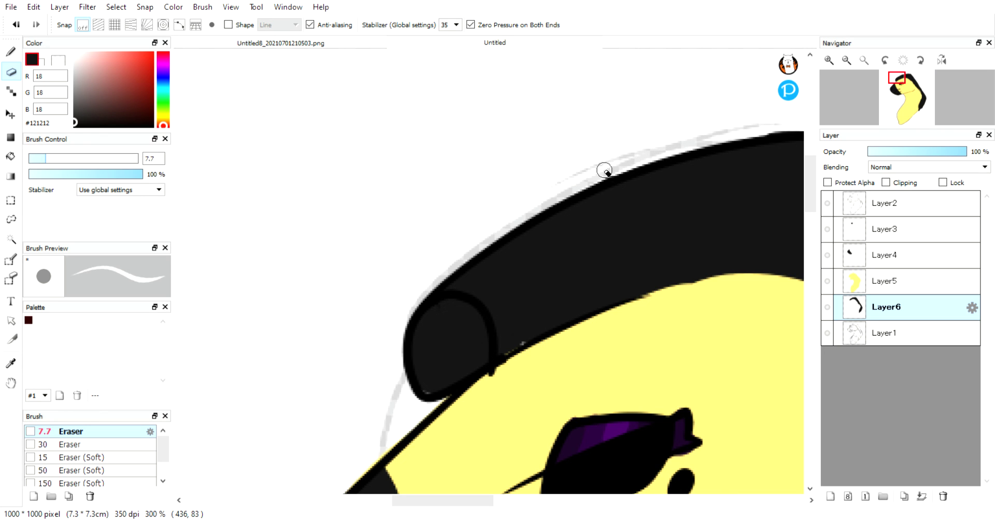
- Erase the dark paint bulging past the mane's outline at the crown of the head
mouse_move(910, 110)
left_click_drag(918, 105, 907, 91)
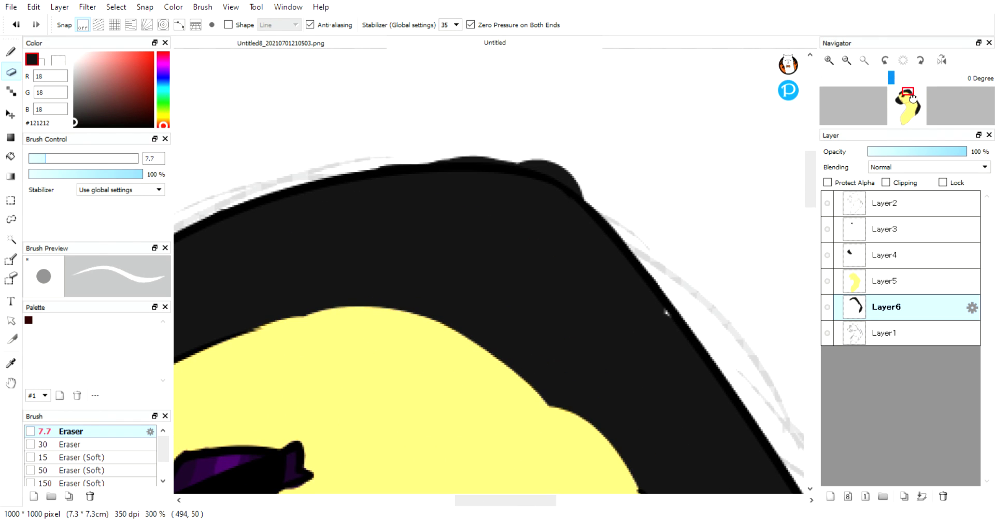
left_click_drag(587, 188, 585, 189)
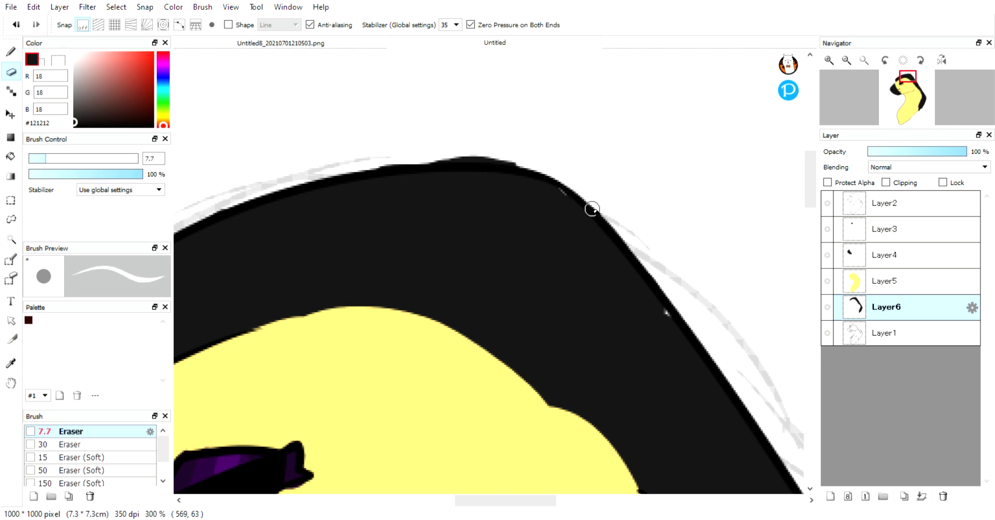
key("ctrl+z")
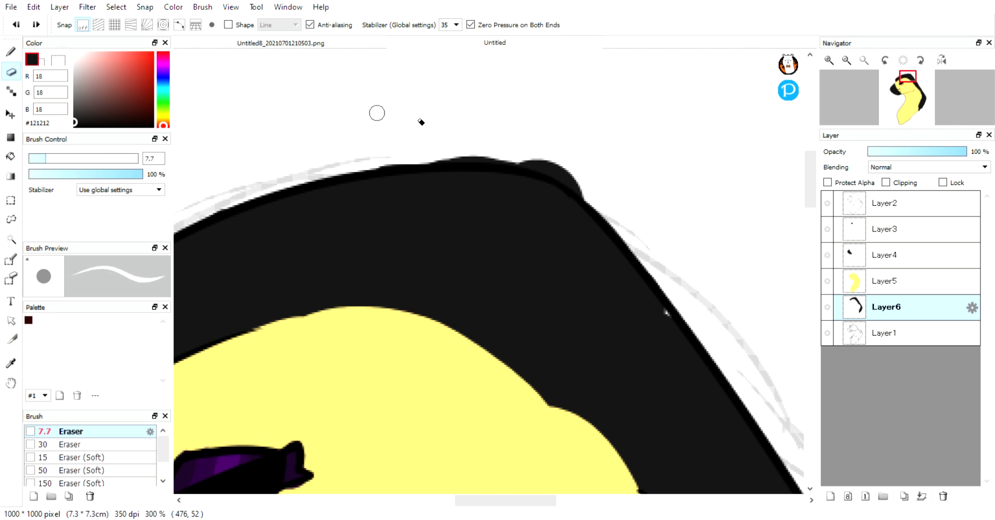
left_click_drag(506, 155, 572, 179)
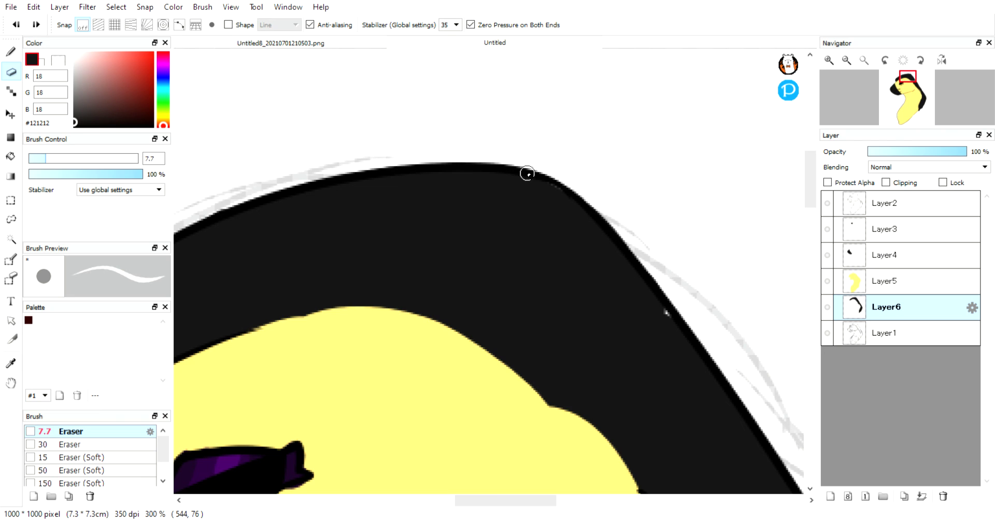
- Erase the dark paint spilling outside the mane's outer line along the back of the neck down to its lower tip
left_click_drag(912, 106, 899, 97)
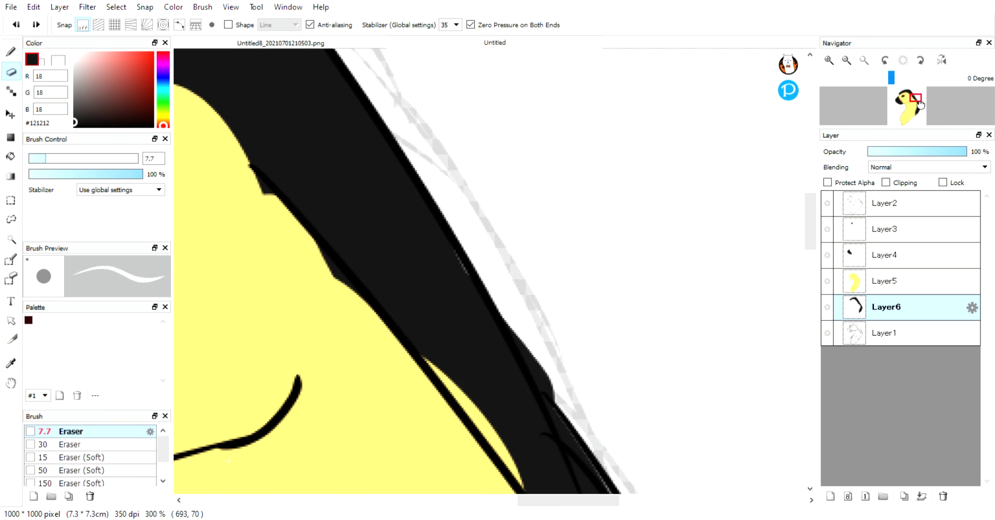
left_click_drag(528, 333, 516, 324)
left_click_drag(925, 106, 924, 113)
left_click_drag(516, 225, 512, 279)
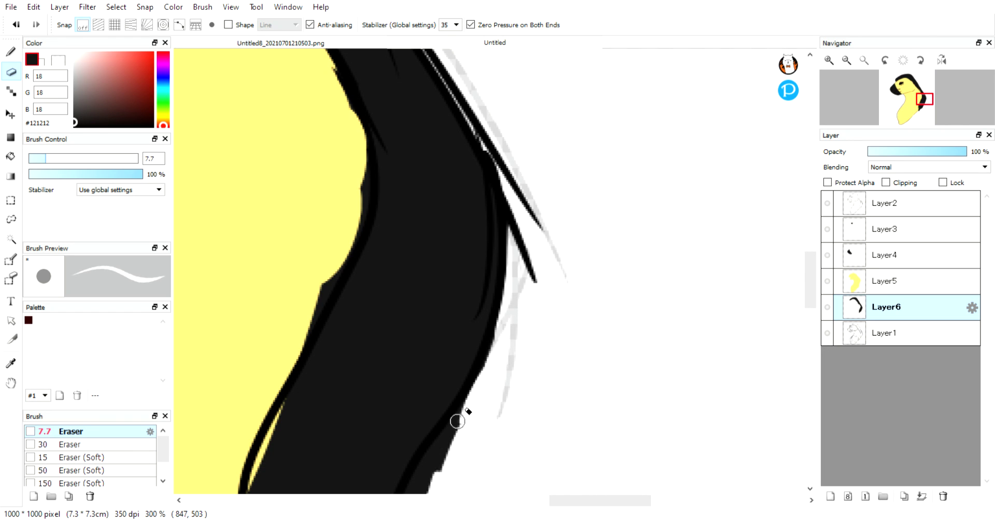
left_click(923, 113)
left_click_drag(924, 113, 922, 106)
left_click_drag(554, 234, 510, 318)
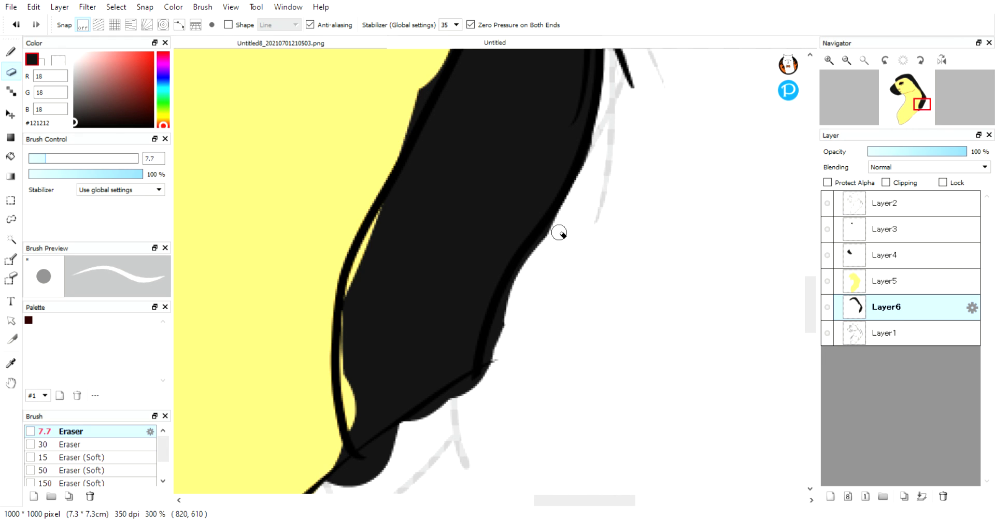
left_click_drag(492, 366, 511, 312)
- Erase the dark paint hanging below the line that closes the mane's lower end
mouse_move(845, 120)
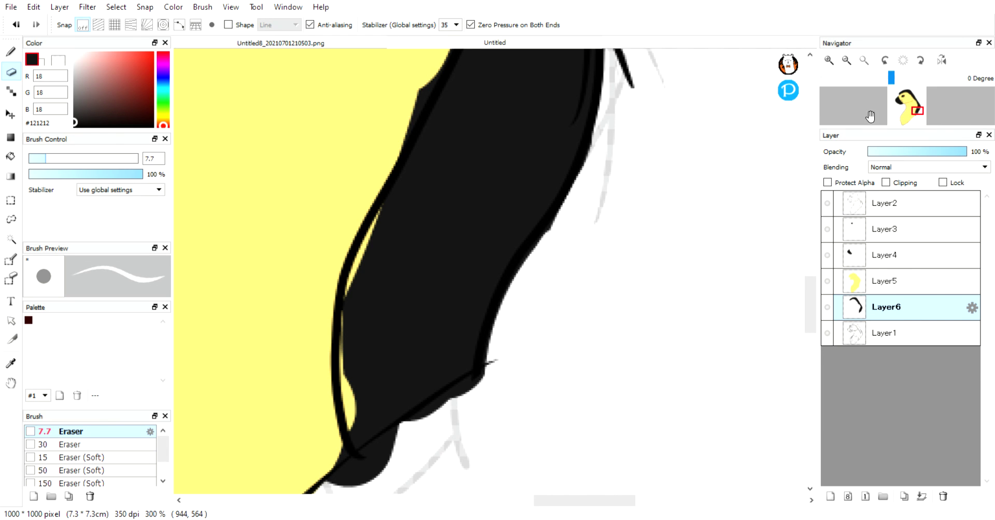
left_click_drag(925, 117, 923, 121)
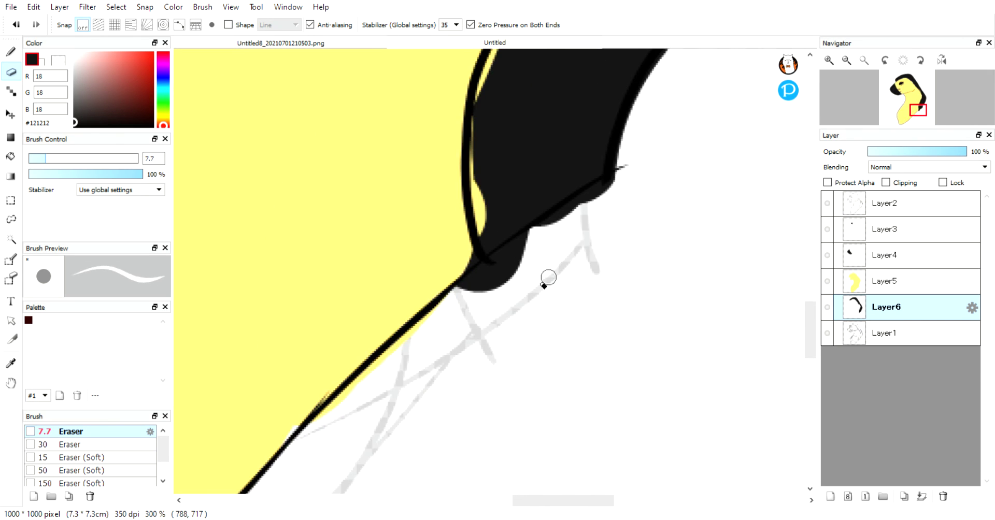
left_click_drag(677, 176, 609, 193)
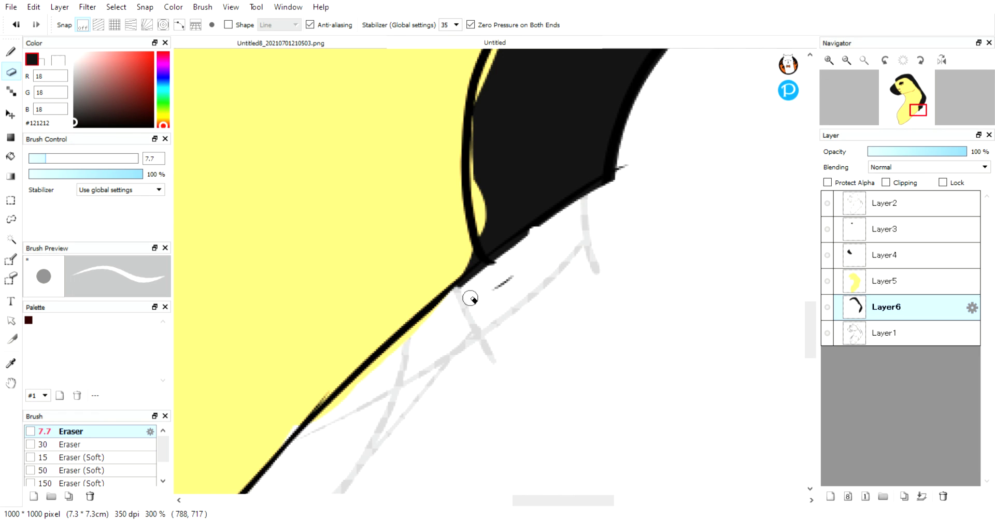
left_click_drag(461, 288, 649, 163)
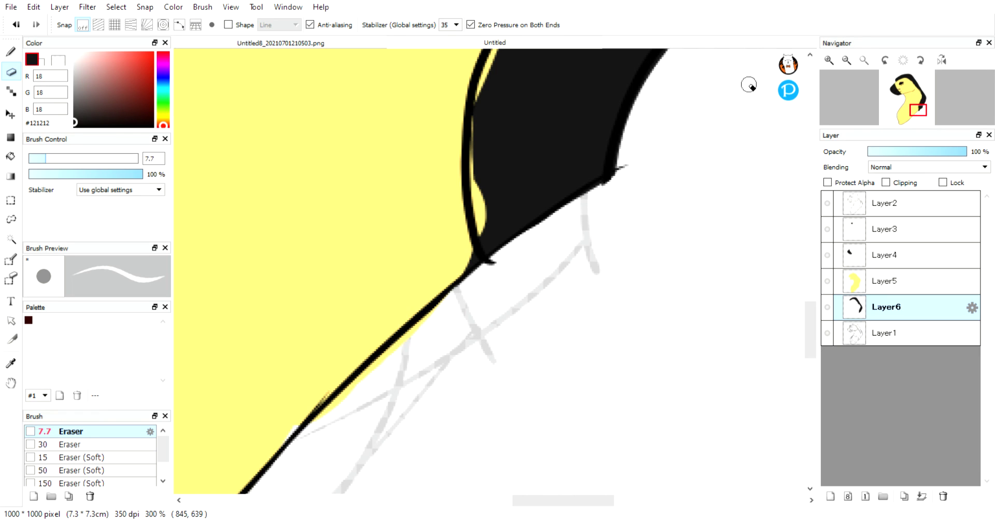
- Compare with the reference drawing, and on the yellow layer erase the yellow that extends past the mane's inner line
left_click(863, 60)
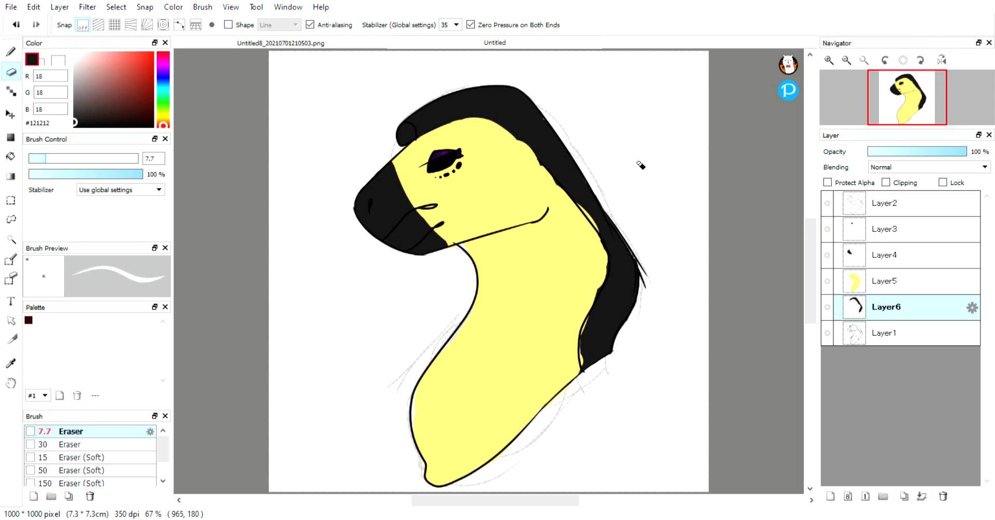
left_click(359, 45)
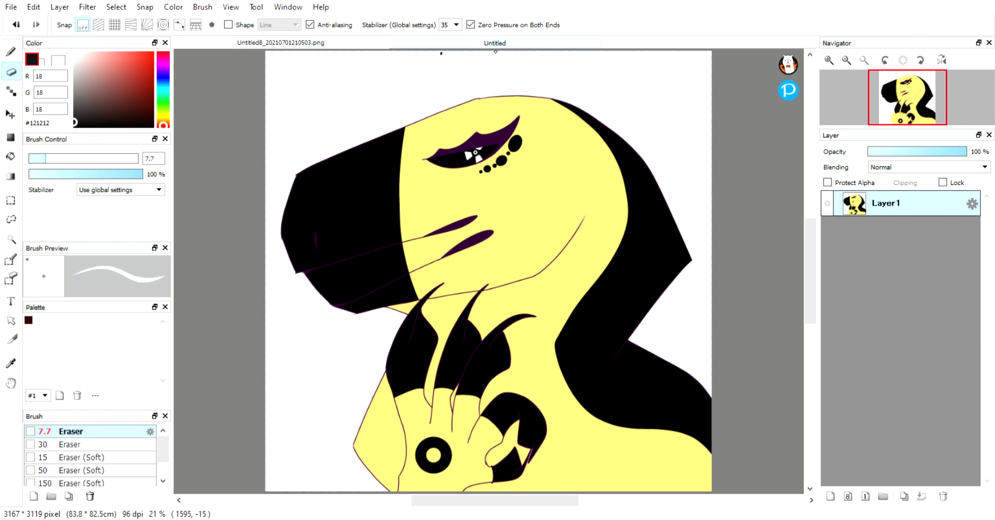
key("ctrl+Tab")
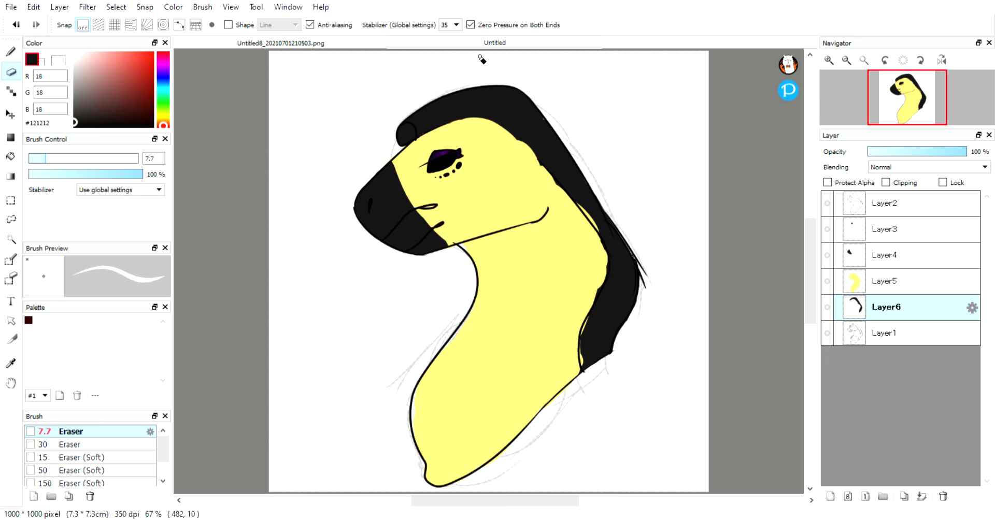
left_click(863, 292)
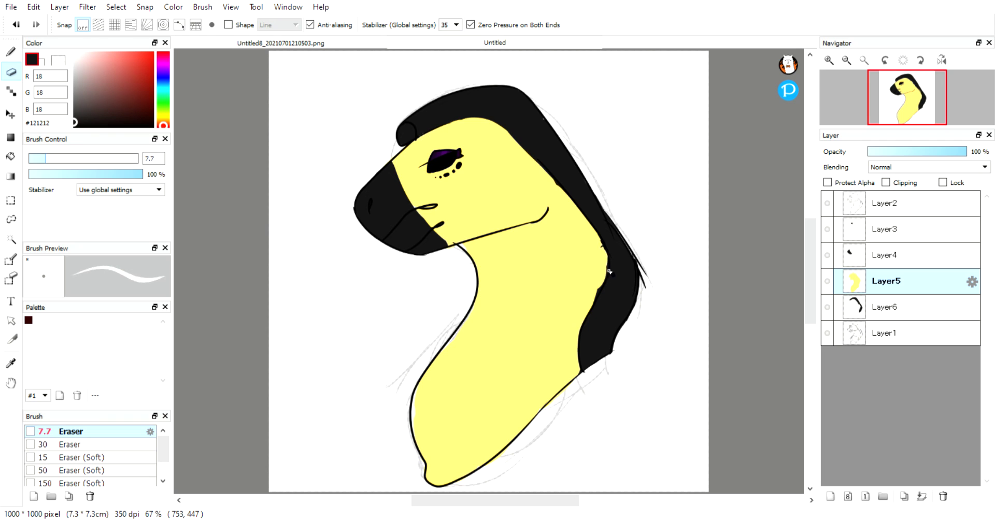
left_click(11, 362)
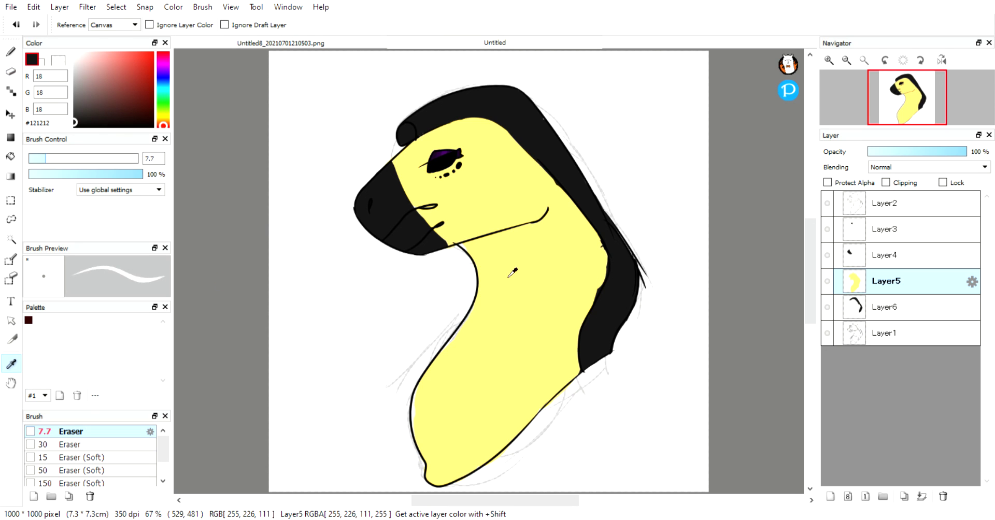
left_click(526, 301)
left_click(10, 52)
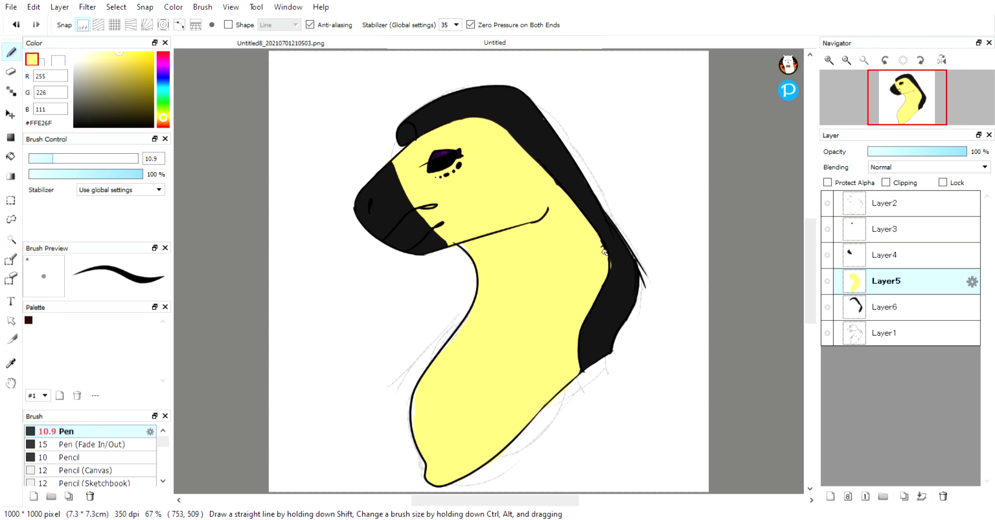
left_click(11, 363)
left_click(612, 316)
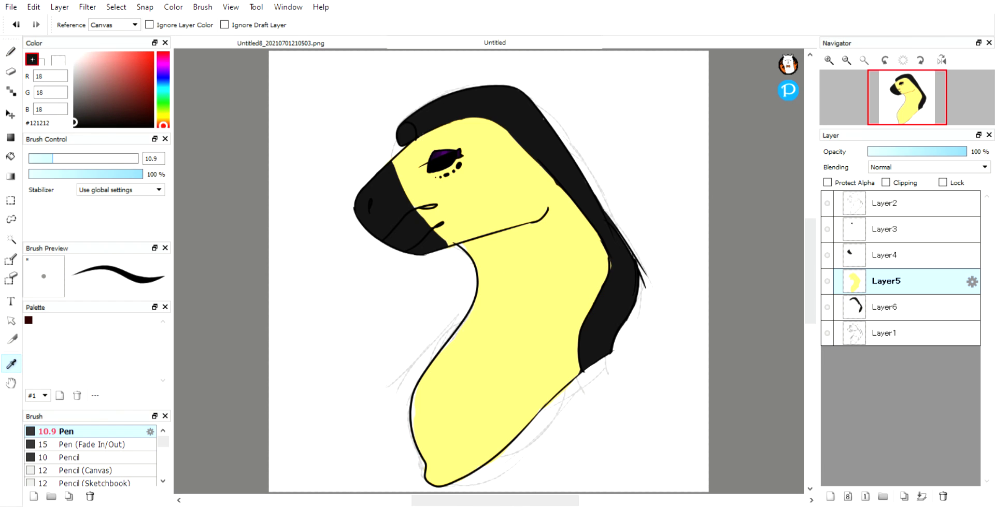
key("b")
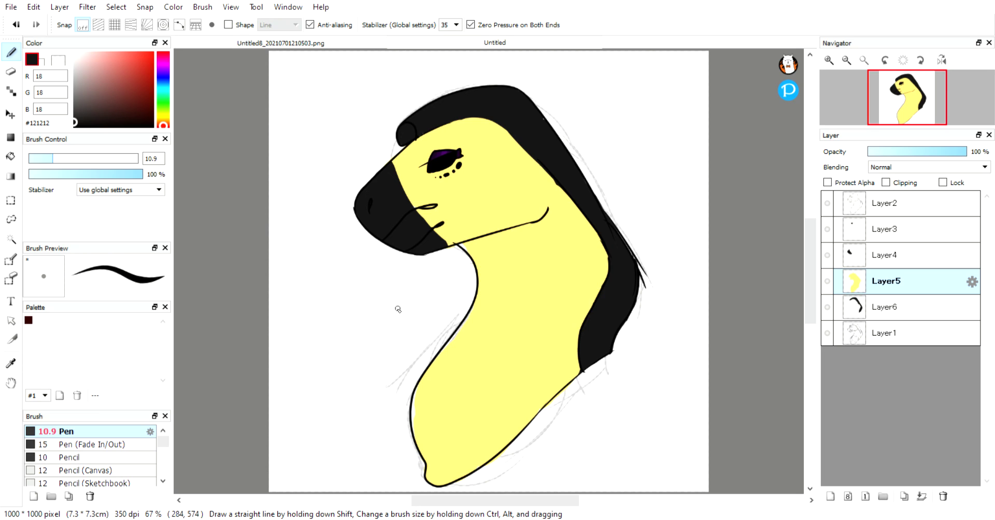
- Sample the body yellow, darken it to RGB 240, 214, 106, draw a thin curved marking line down the neck, and compare with the reference
left_click(11, 363)
left_click(513, 327)
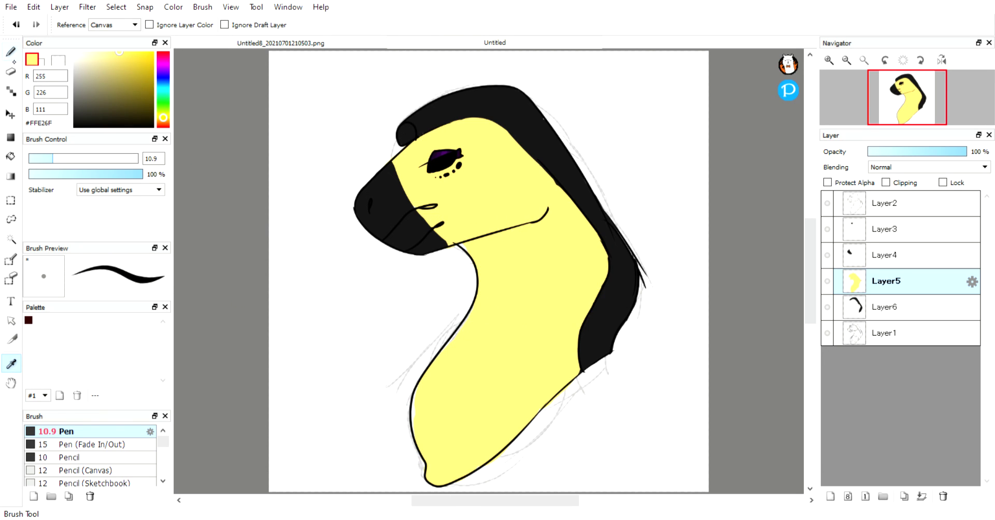
left_click(11, 51)
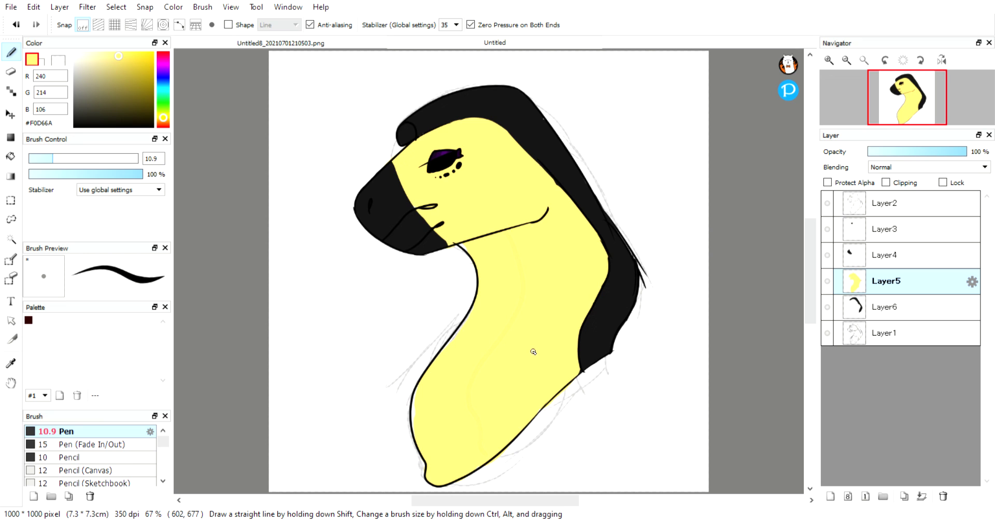
left_click(355, 44)
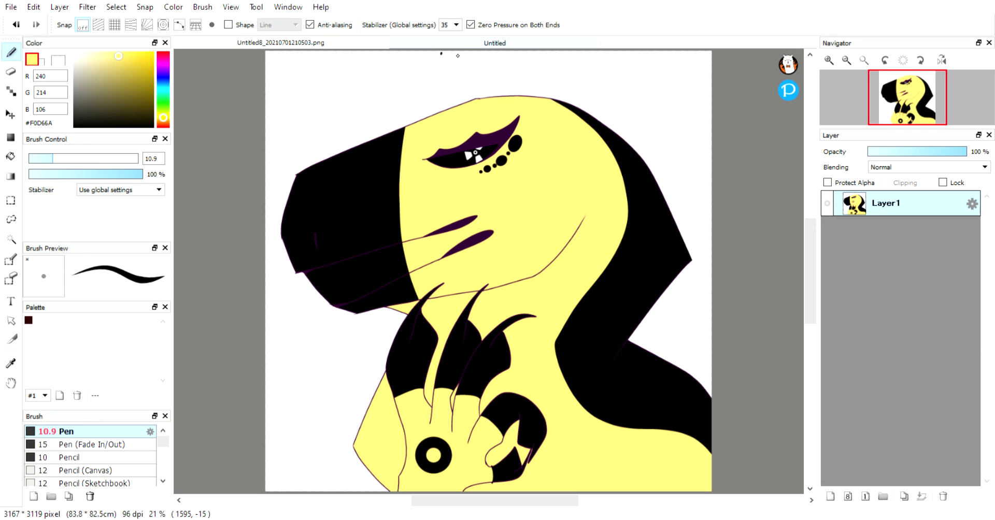
left_click(466, 44)
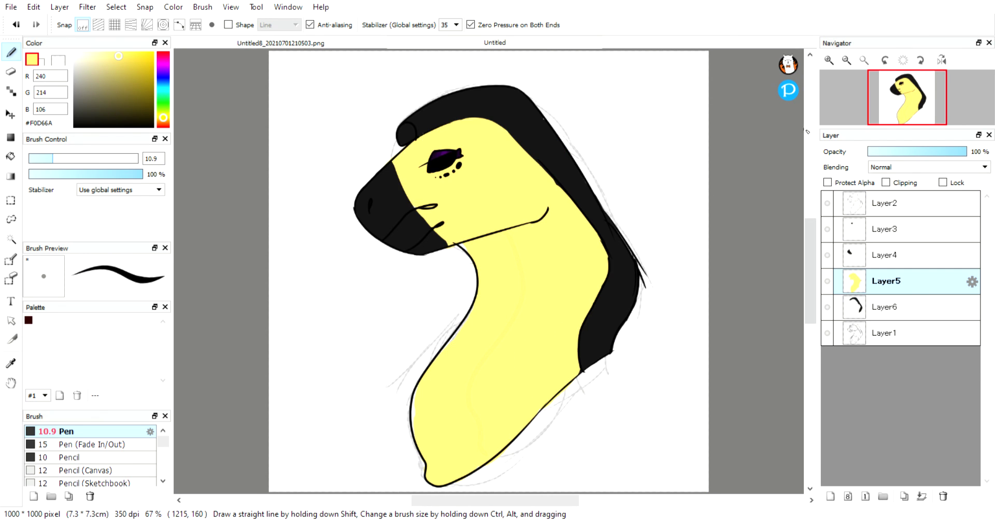
- Sample the body yellow (255, 226, 111) and paint over the white gap where the throat line meets the jaw line
left_click(827, 61)
left_click(827, 62)
left_click(828, 62)
left_click(827, 61)
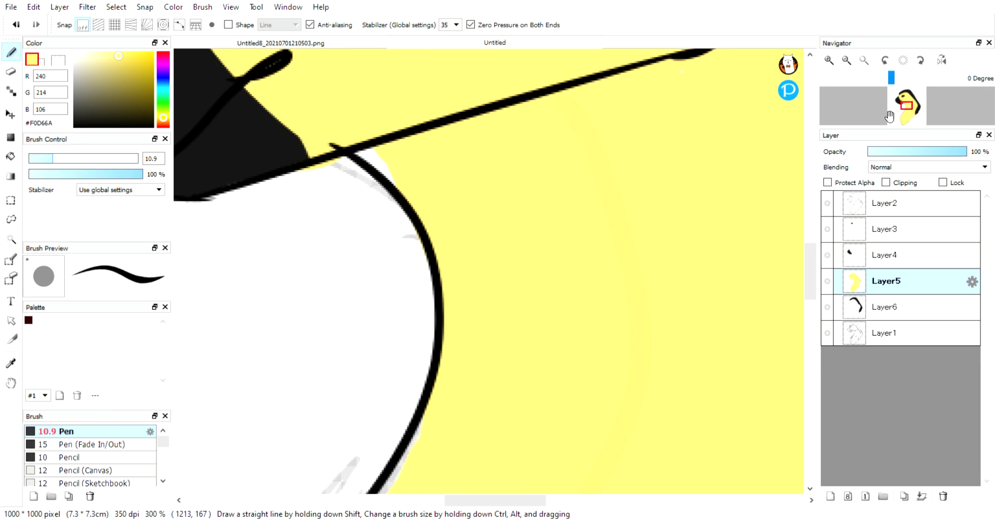
left_click(10, 363)
left_click(430, 187)
left_click(11, 51)
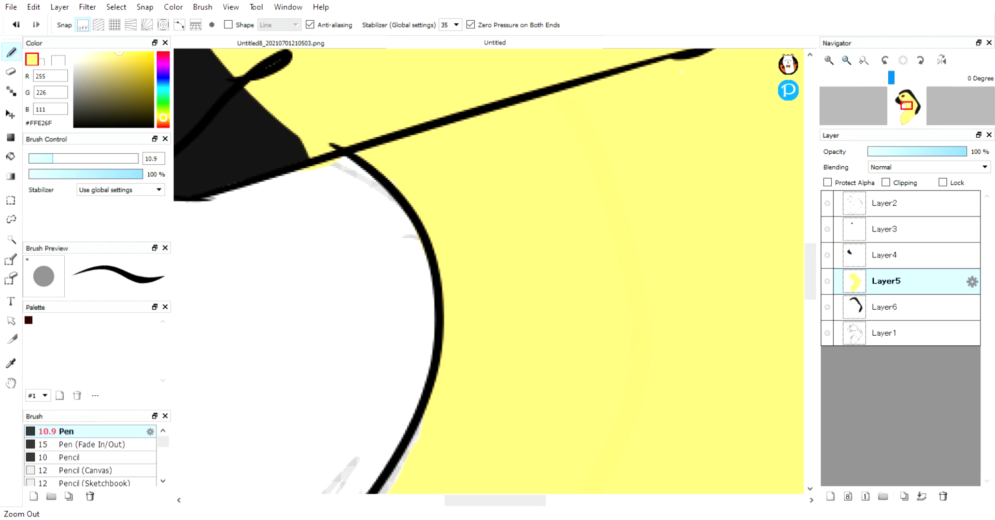
- Hide the rough sketch on Layer1 and show the whole drawing
left_click(865, 60)
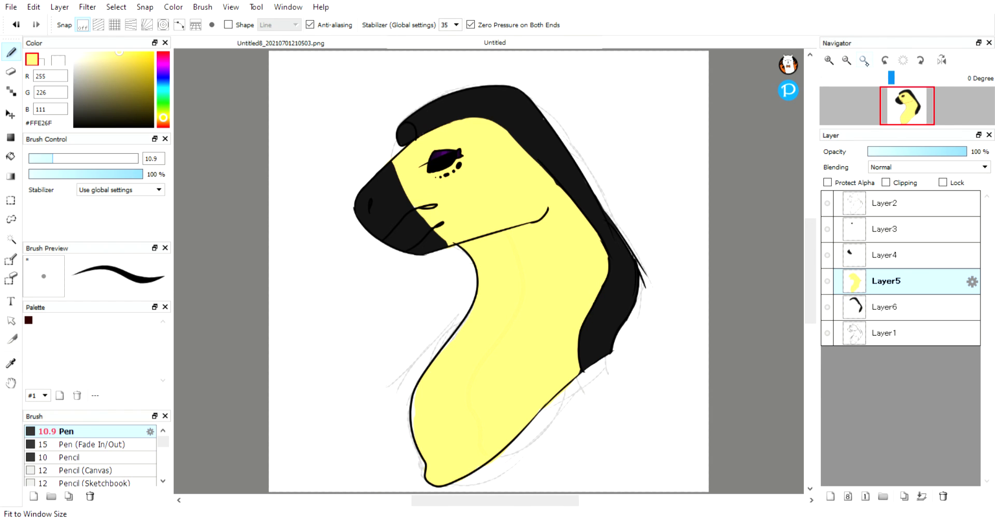
left_click(828, 342)
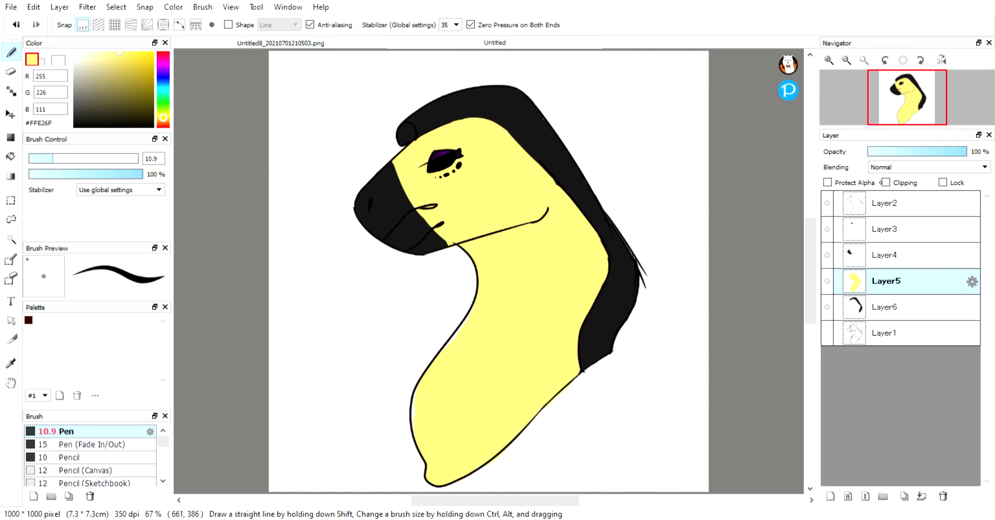